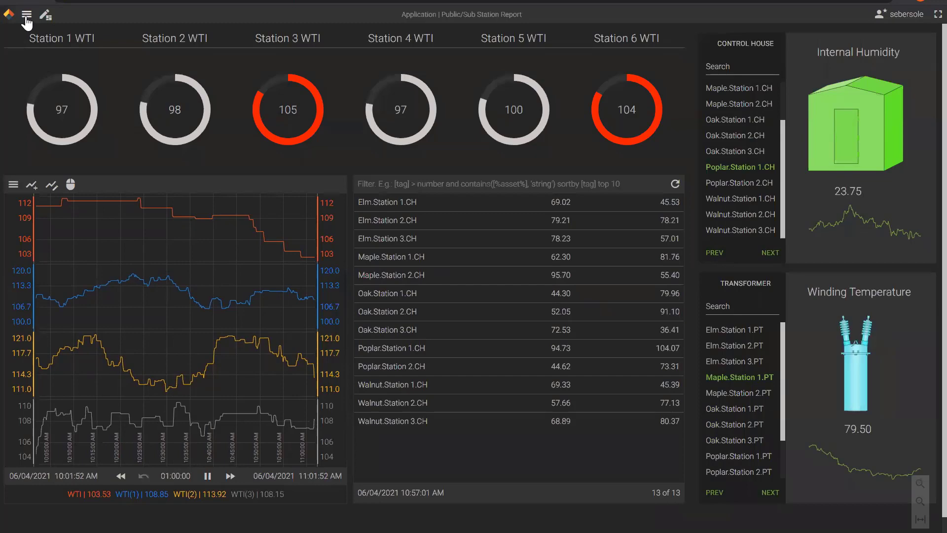
Leave the Sub Station Report dashboard and create a new untitled application with a blank Screen1.
click(27, 16)
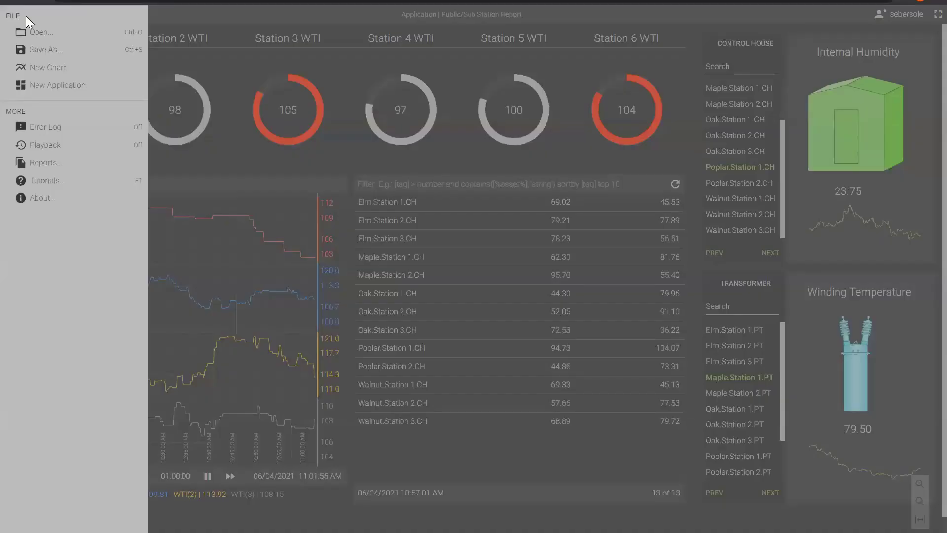
click(48, 86)
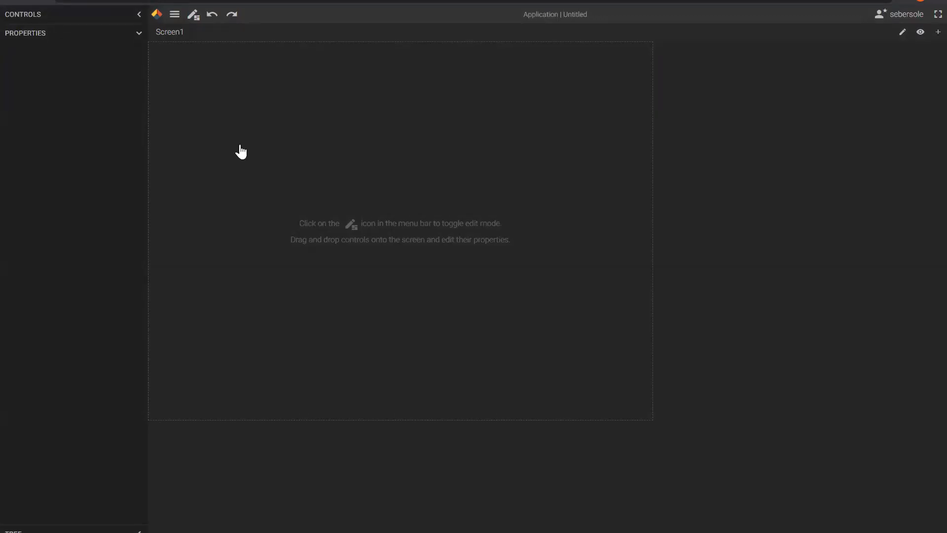
Resize Screen1 to 1,620 wide by 978 high and collapse the Properties panel.
click(282, 148)
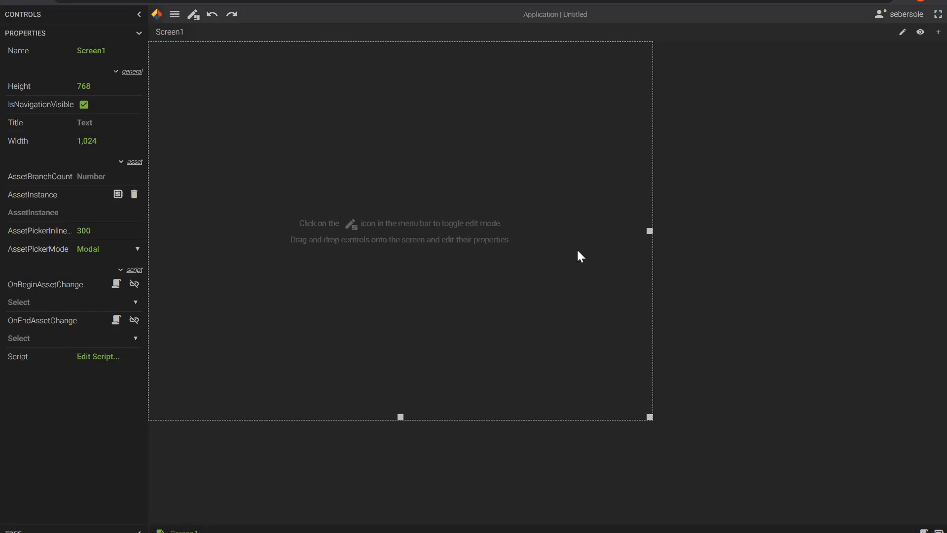
drag(648, 232, 355, 294)
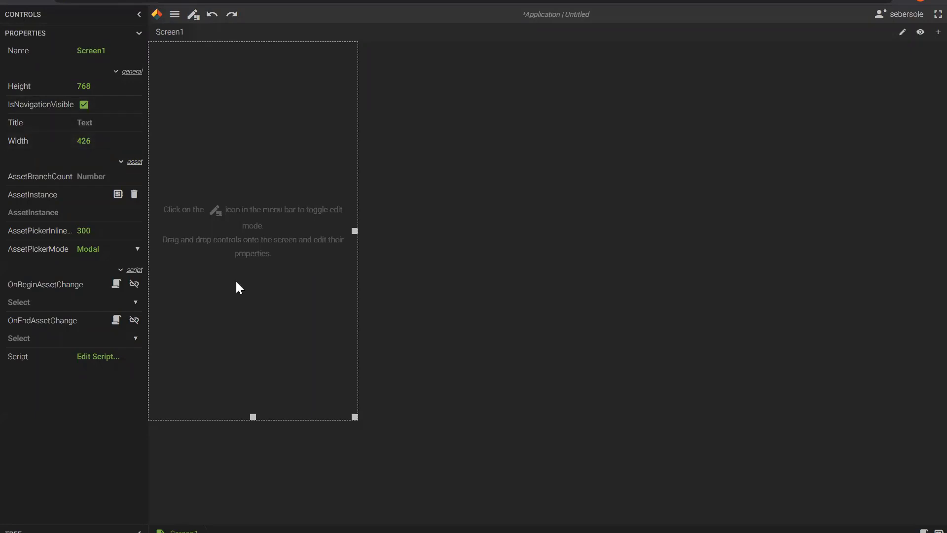
drag(360, 420, 933, 522)
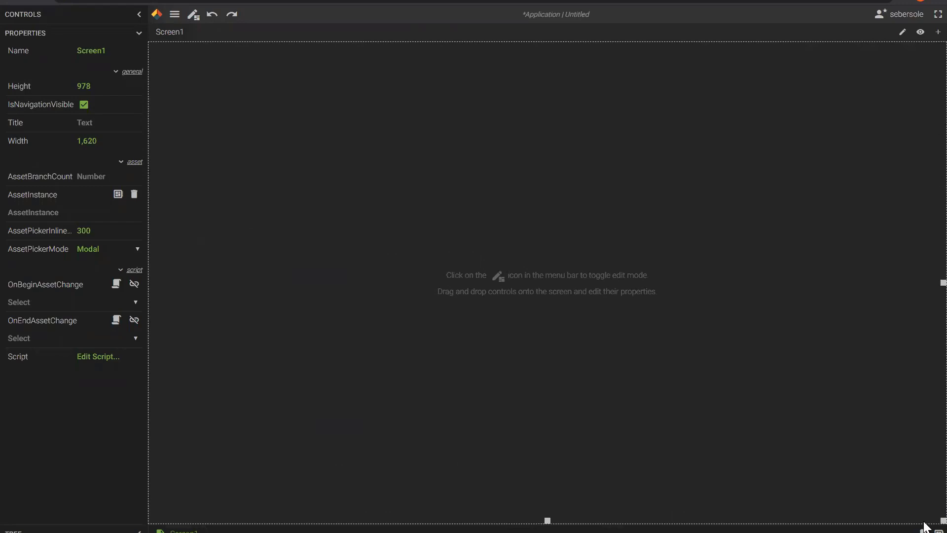
click(139, 33)
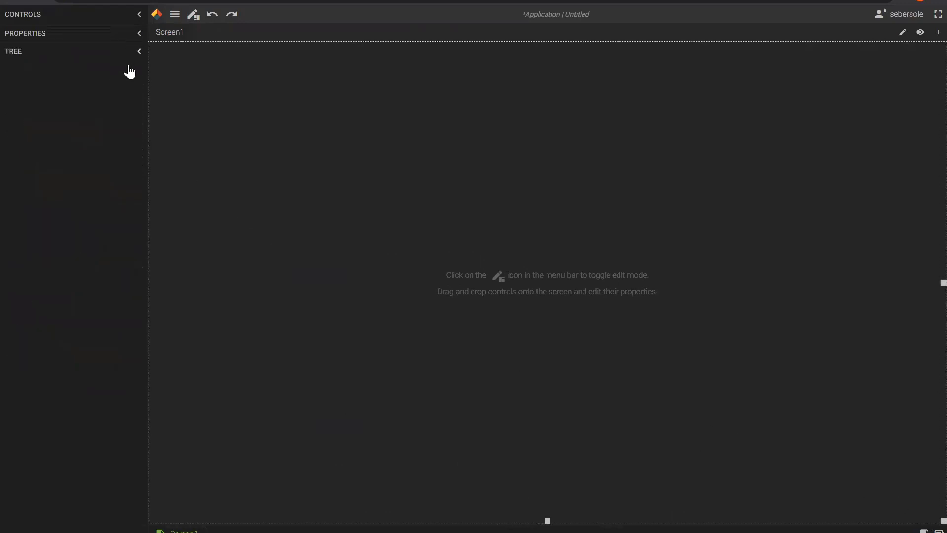
Drag an Asset Template control from Controls onto Screen1.
click(138, 16)
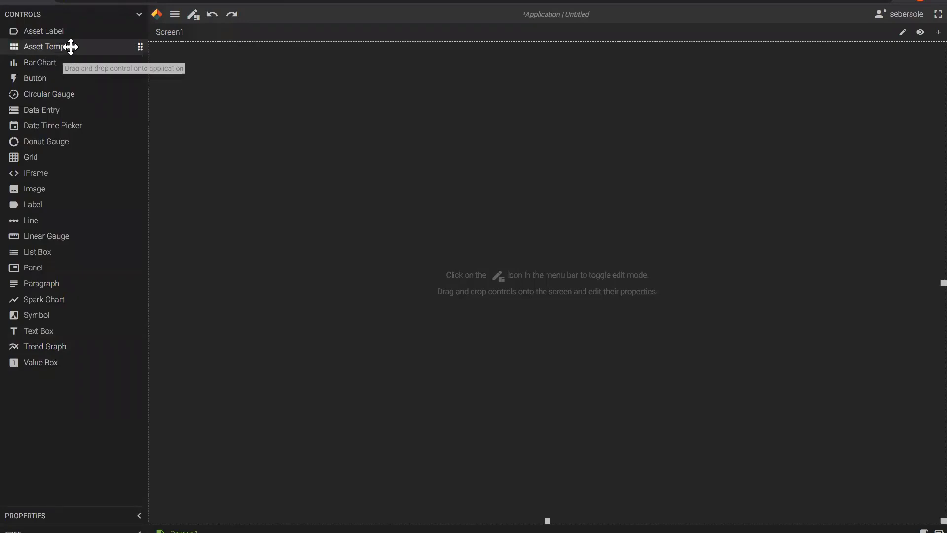
drag(71, 47, 338, 235)
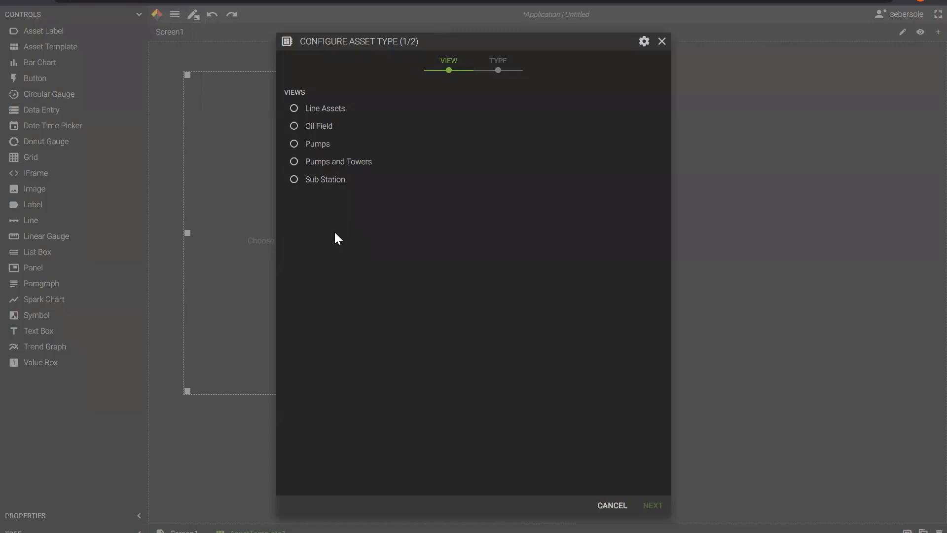
Configure the asset template with the Sub Station view and the Transformer asset type.
click(321, 186)
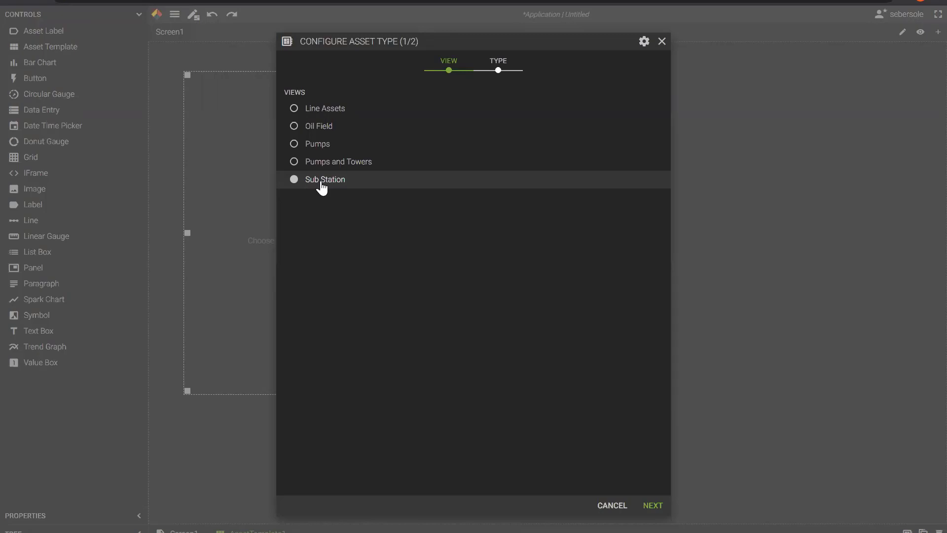
click(498, 71)
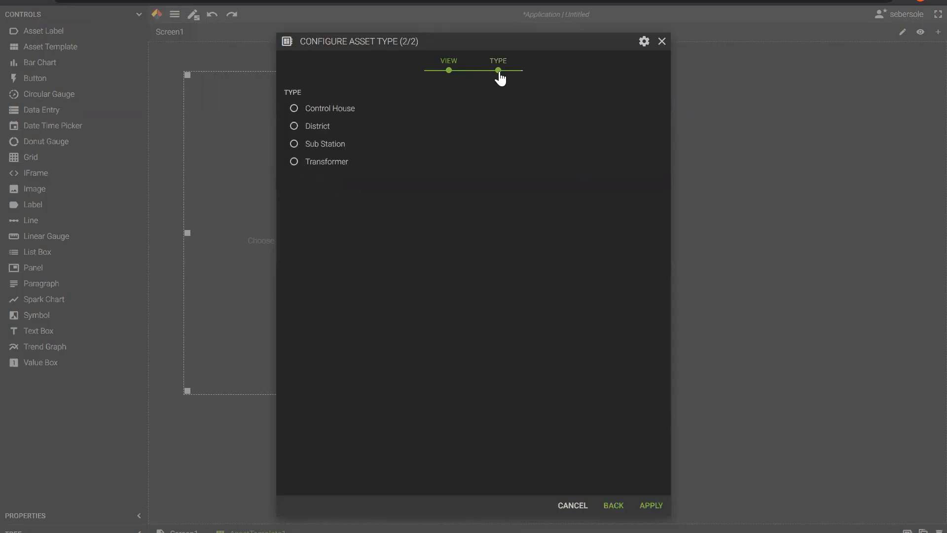
click(329, 167)
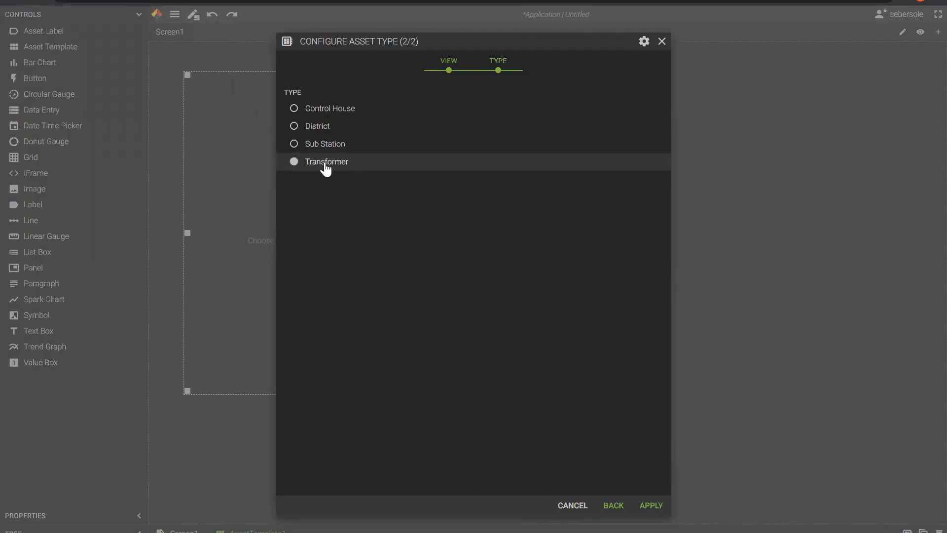
click(645, 513)
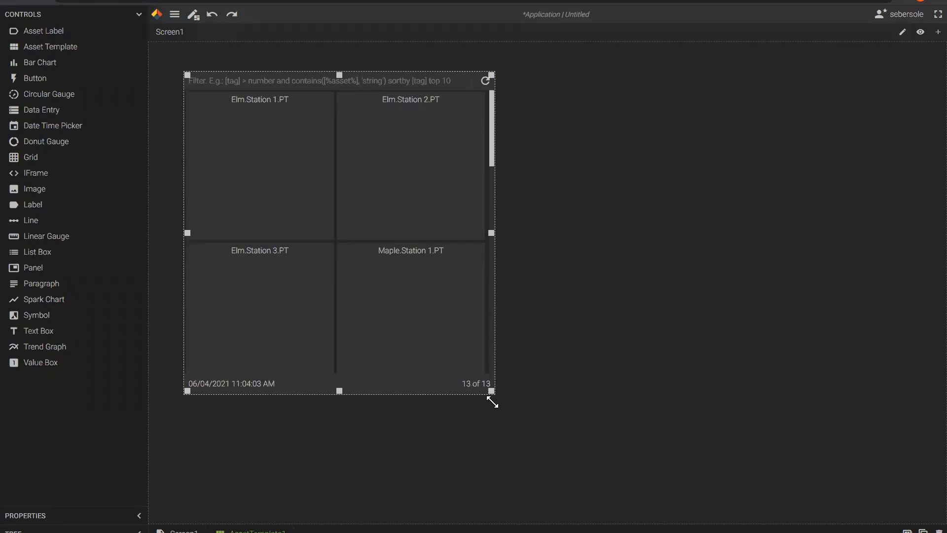
Stretch the asset template taller and widen the Elm.Station 1.PT cell to full width.
drag(493, 398, 492, 499)
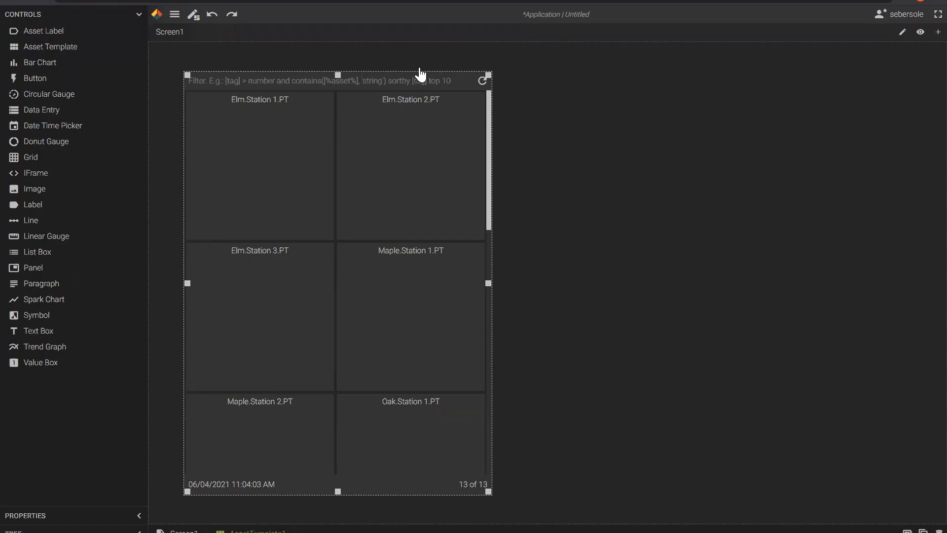
click(307, 153)
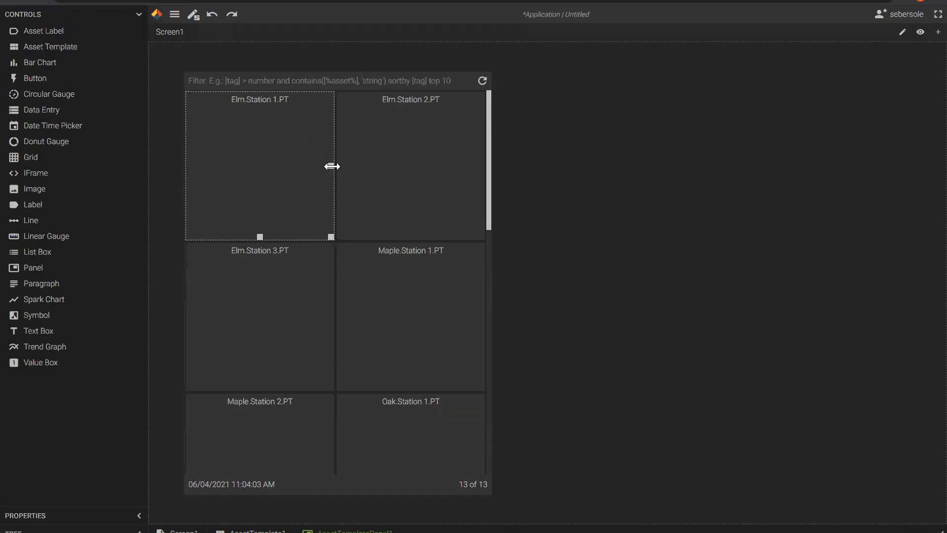
drag(331, 166, 481, 166)
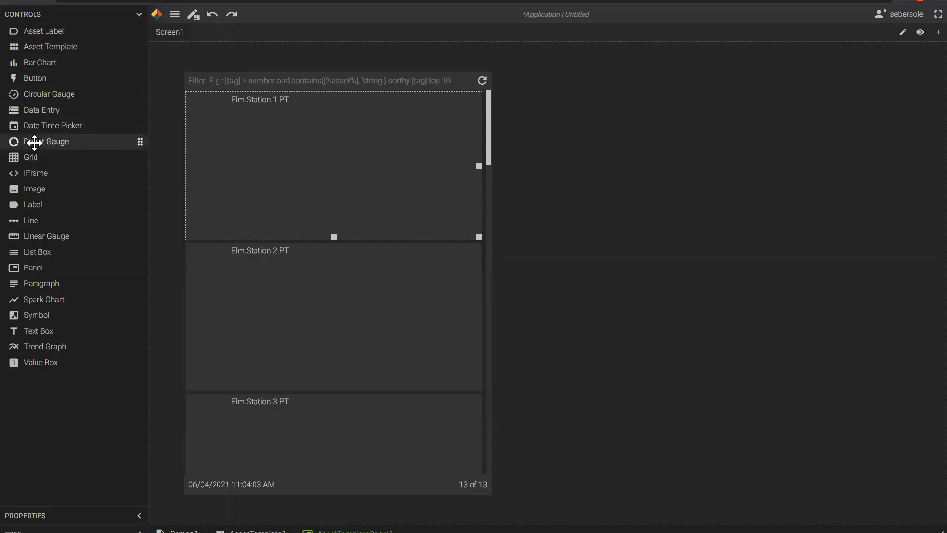
Add a donut gauge bound to the WTI tag in the Elm.Station 1.PT cell and enlarge it.
drag(34, 143, 255, 152)
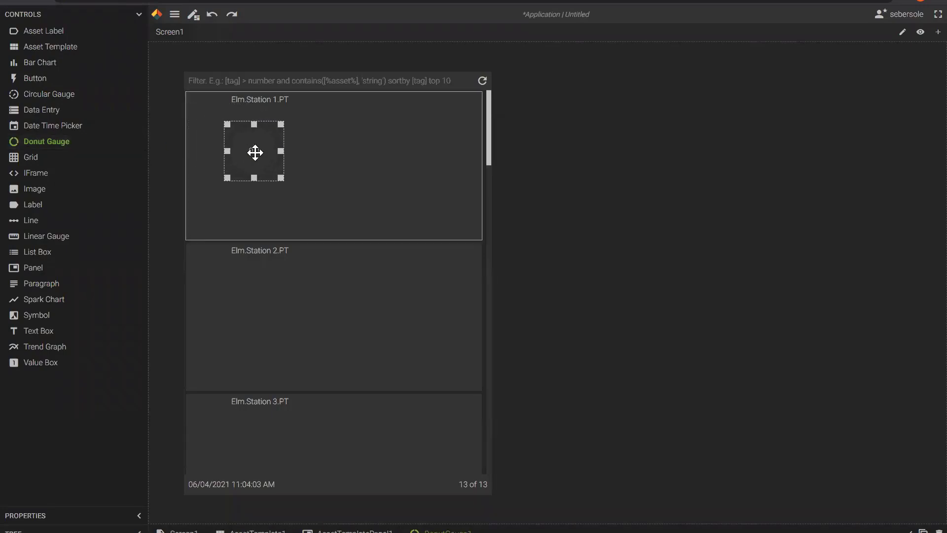
drag(258, 160, 257, 160)
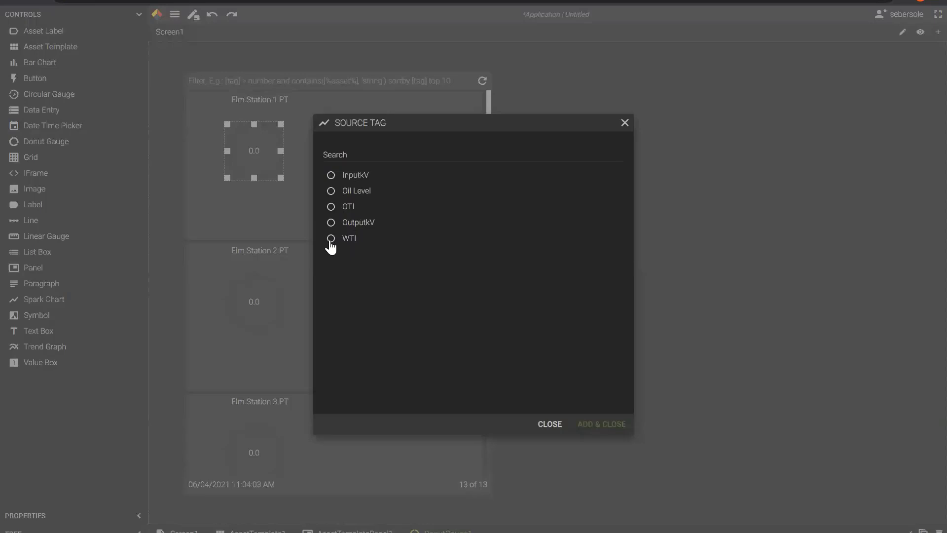
click(331, 238)
click(609, 427)
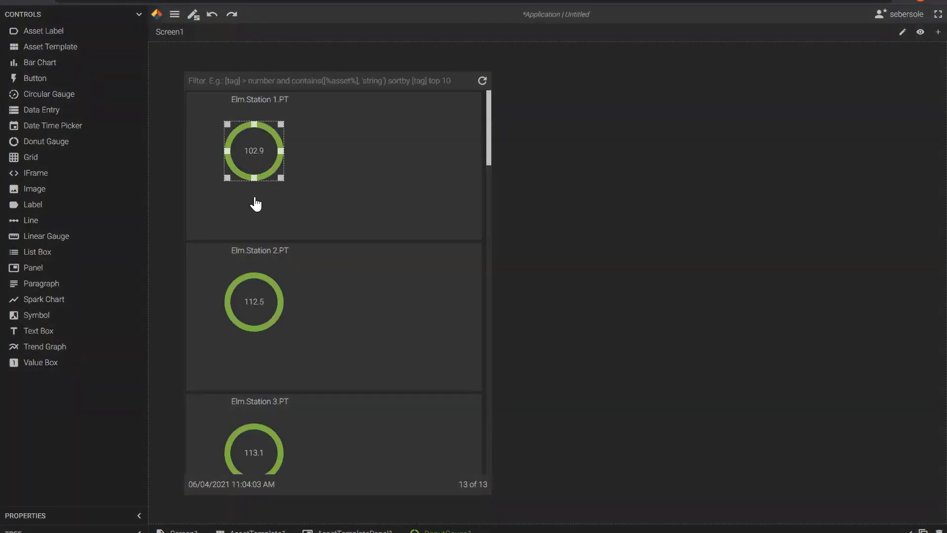
scroll(257, 394, down, 6)
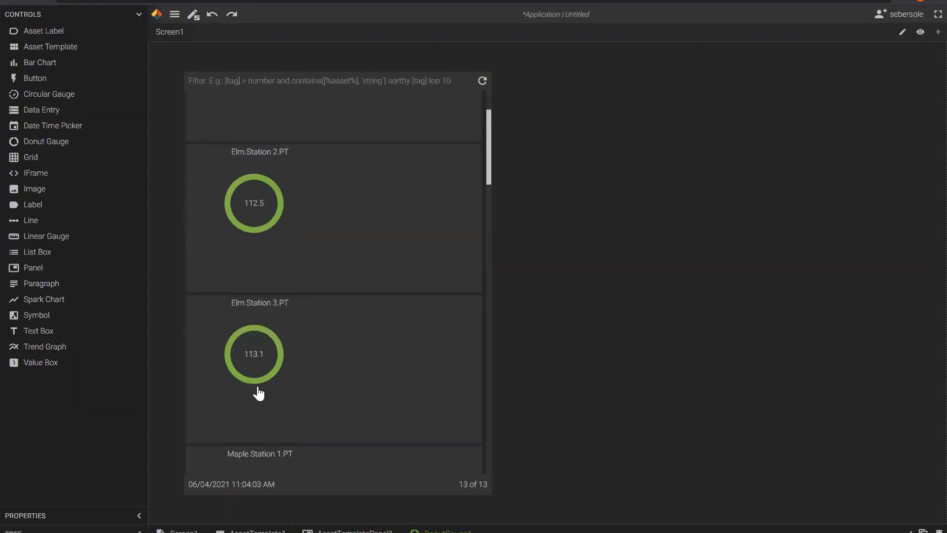
scroll(259, 393, down, 15)
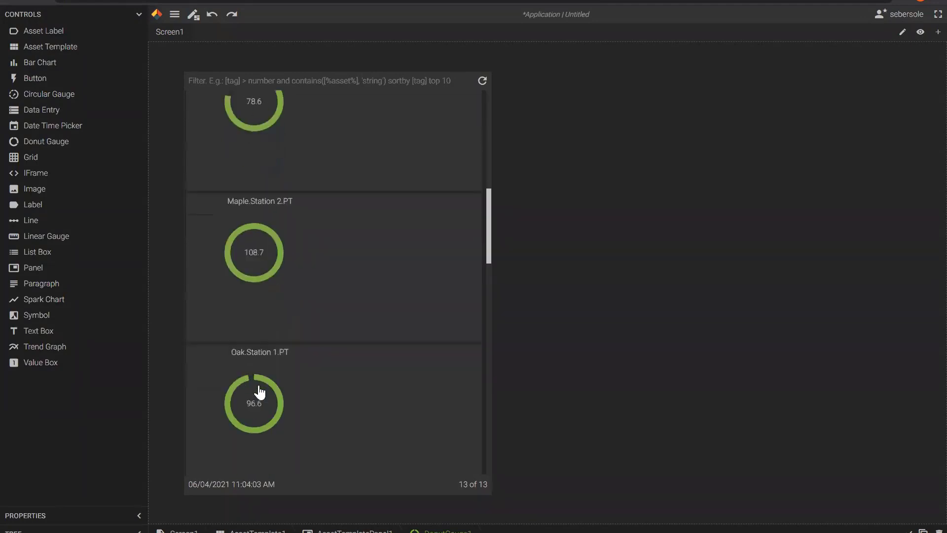
scroll(260, 389, down, 2)
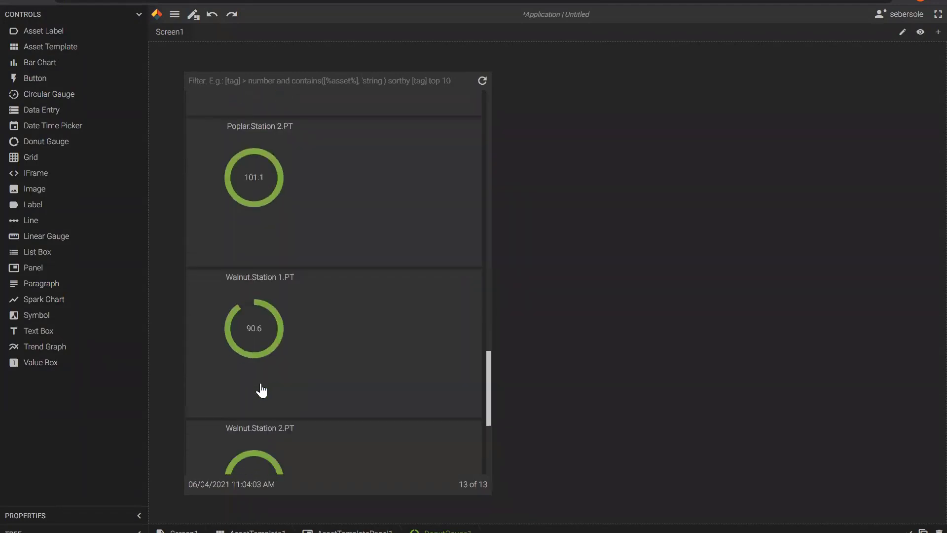
scroll(260, 387, up, 20)
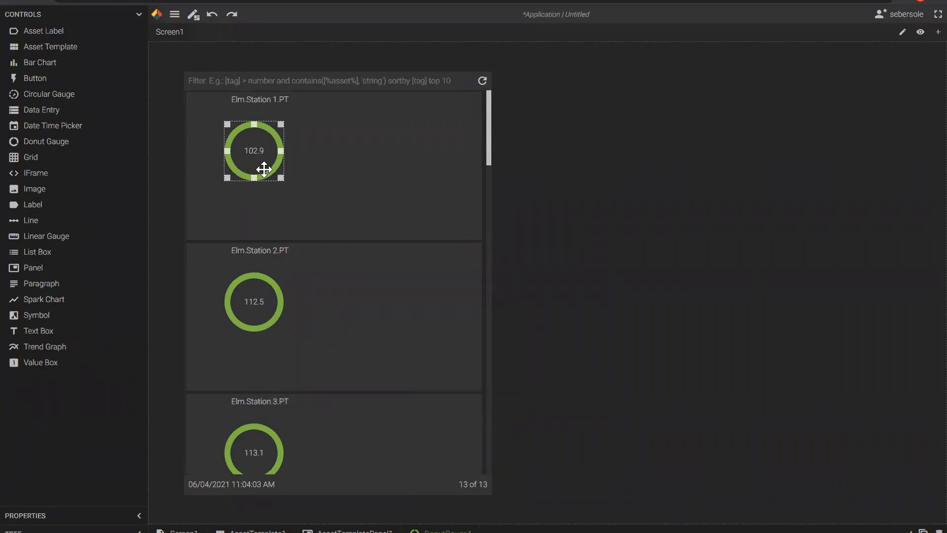
drag(281, 178, 310, 212)
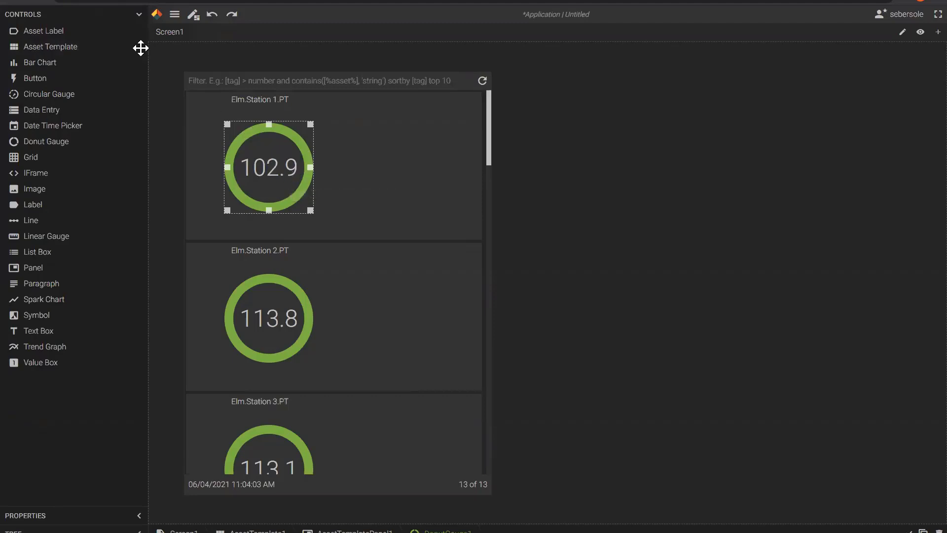
Change the donut gauge's ScaleMax from 100 to 150 in Properties.
click(133, 19)
click(139, 36)
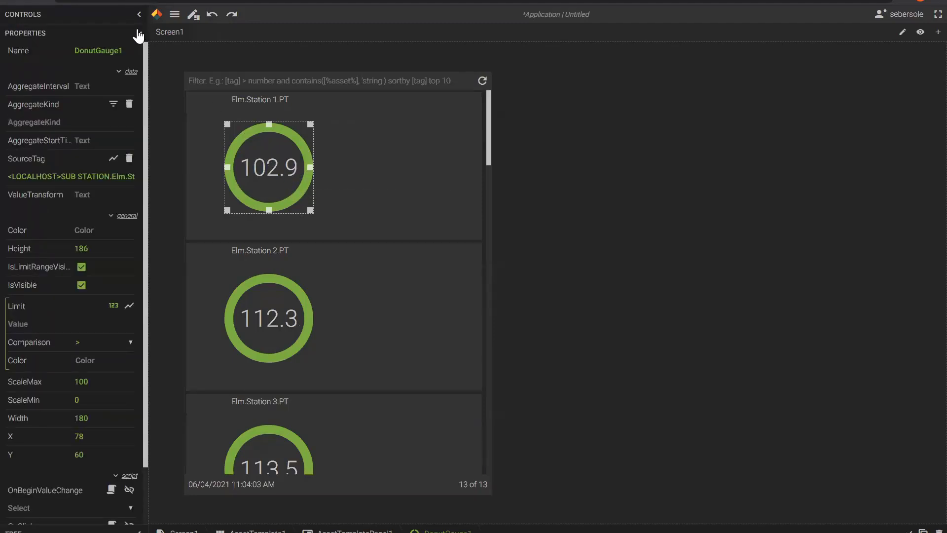
drag(87, 381, 78, 381)
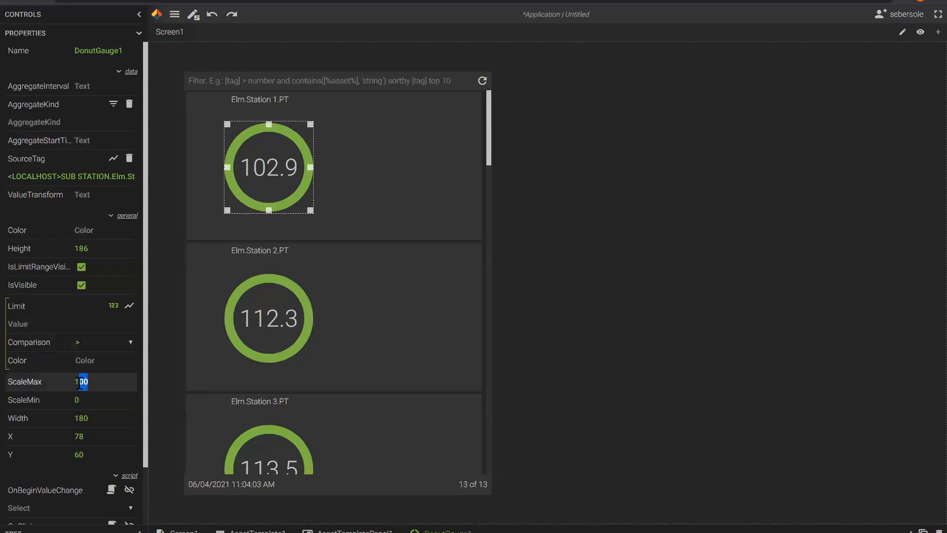
text(50)
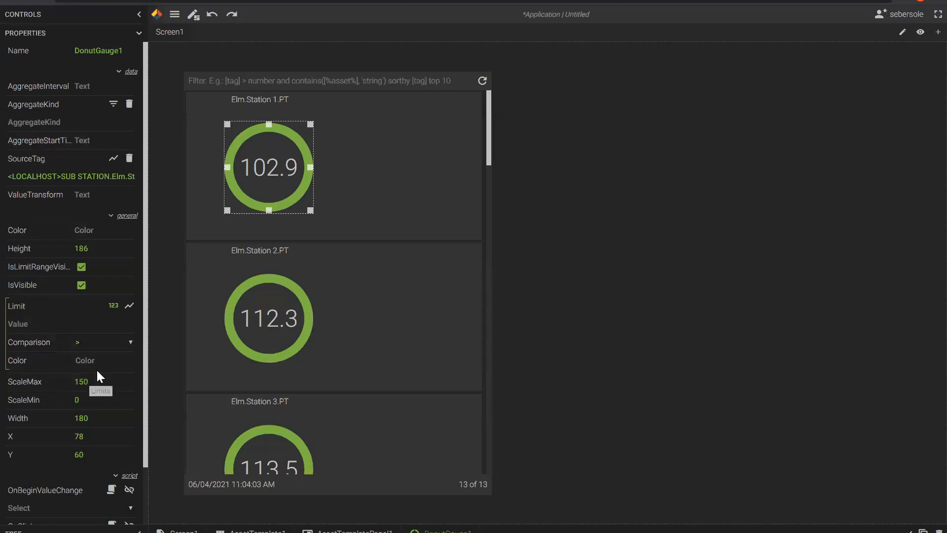
key(Tab)
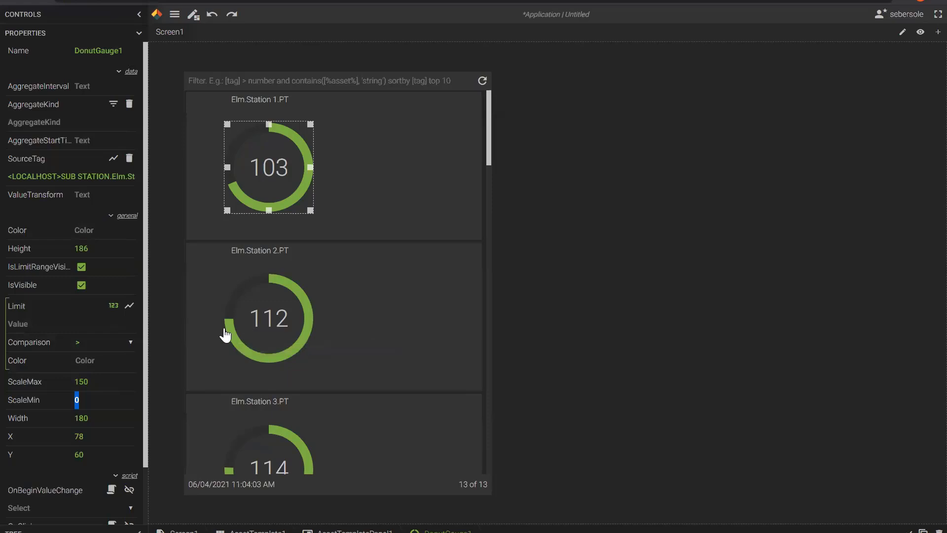
Add a gauge limit at 105 or above coloured red #FF4326.
click(42, 321)
text(105)
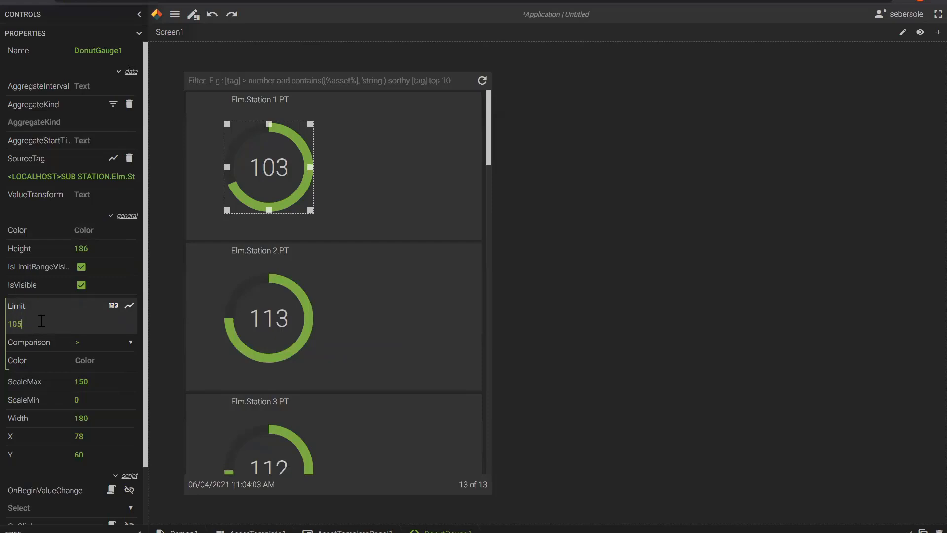
click(130, 344)
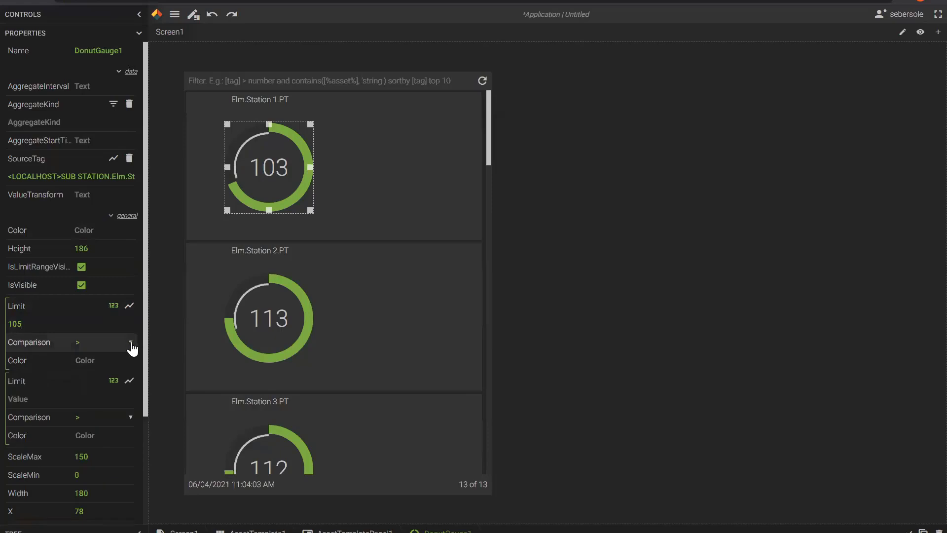
click(114, 361)
click(85, 360)
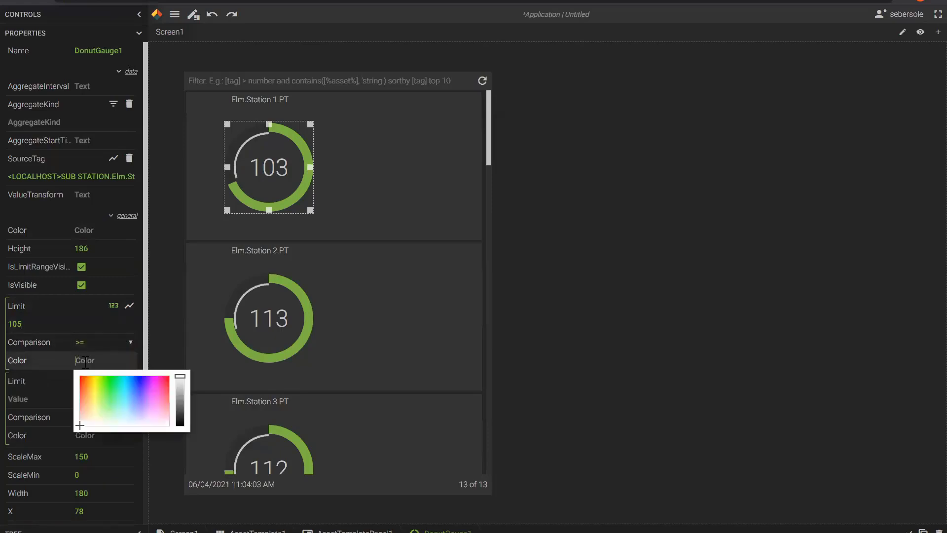
click(82, 384)
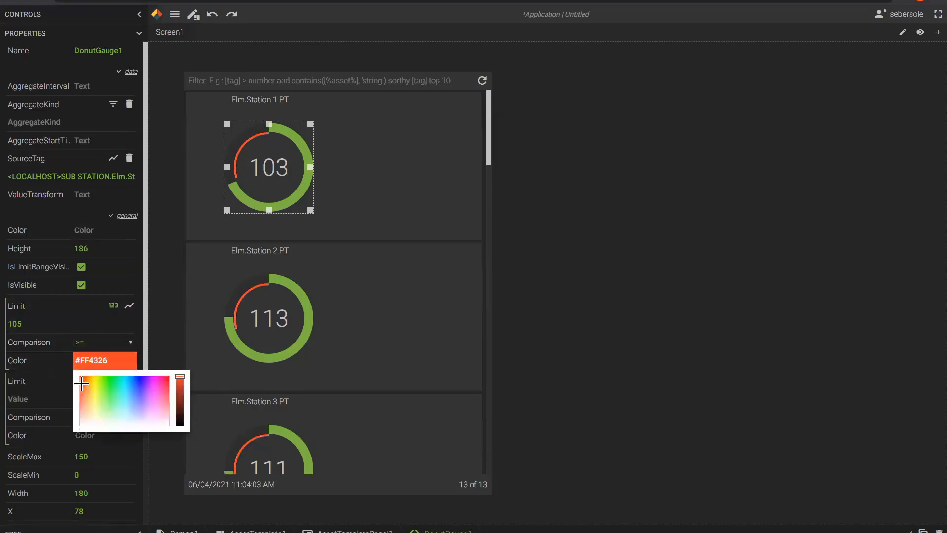
click(44, 400)
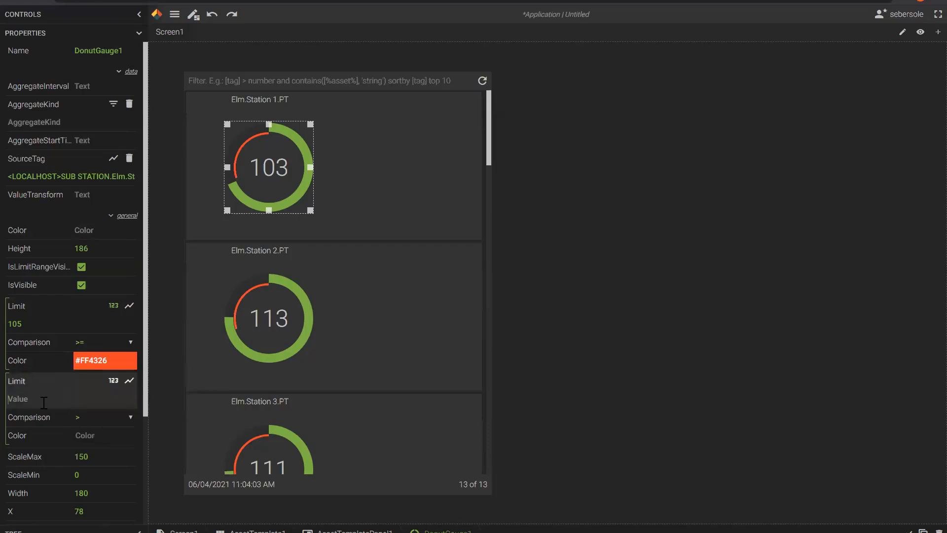
Add a second limit below 105 coloured near-white #FFF6EB.
click(131, 417)
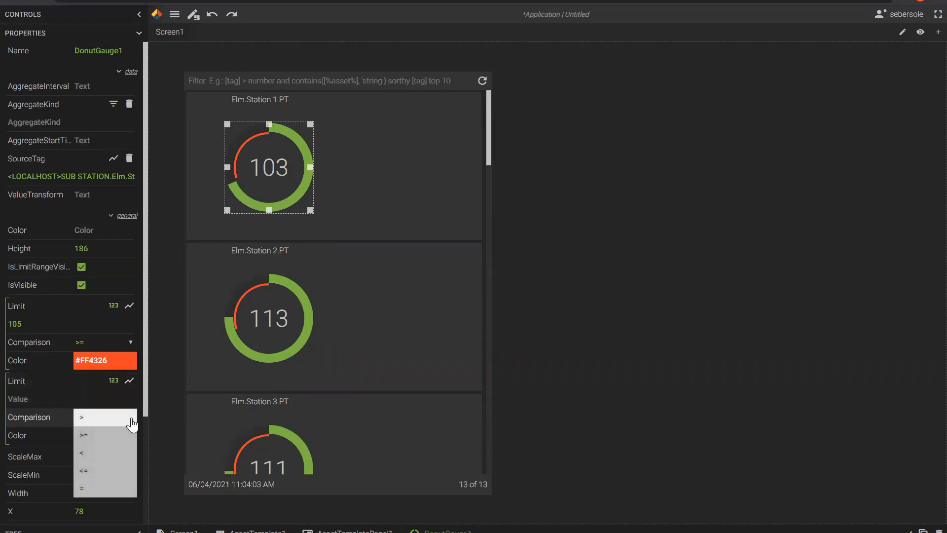
click(92, 456)
click(36, 389)
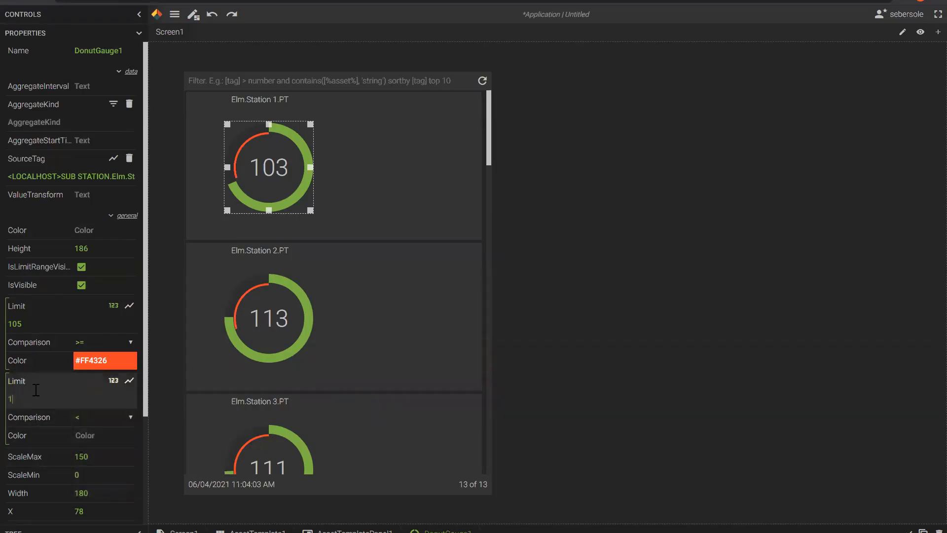
click(83, 435)
click(88, 498)
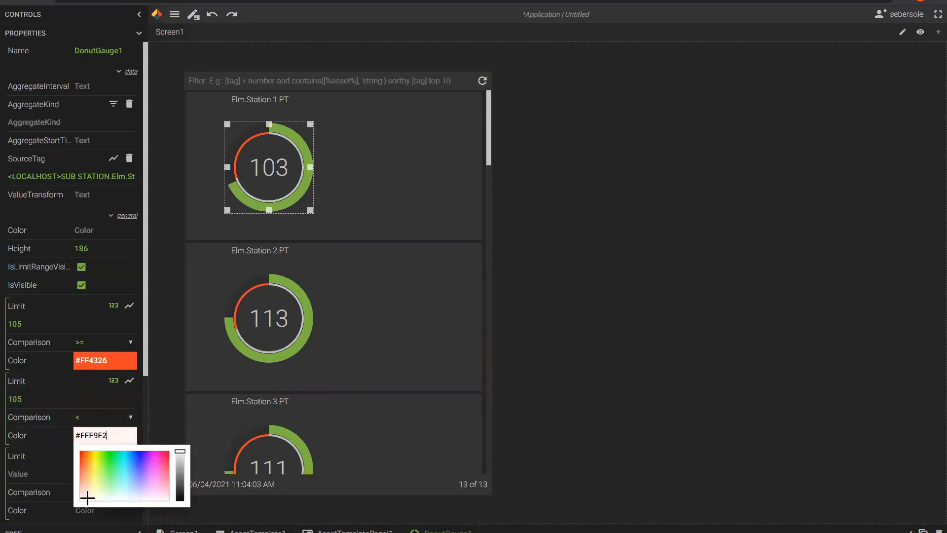
click(32, 474)
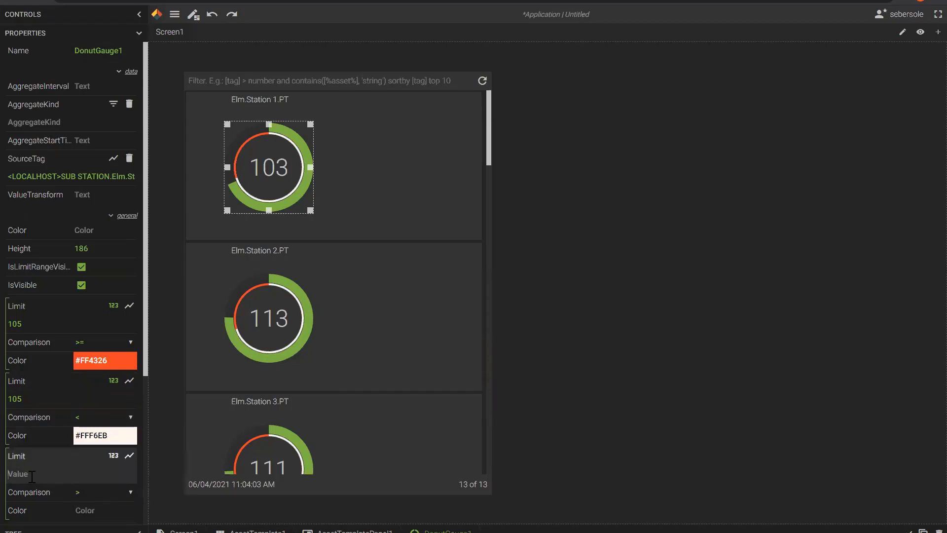
Add a third limit at 98 or below in blue #36A1FF and hide the limit range rings.
scroll(37, 475, down, 1)
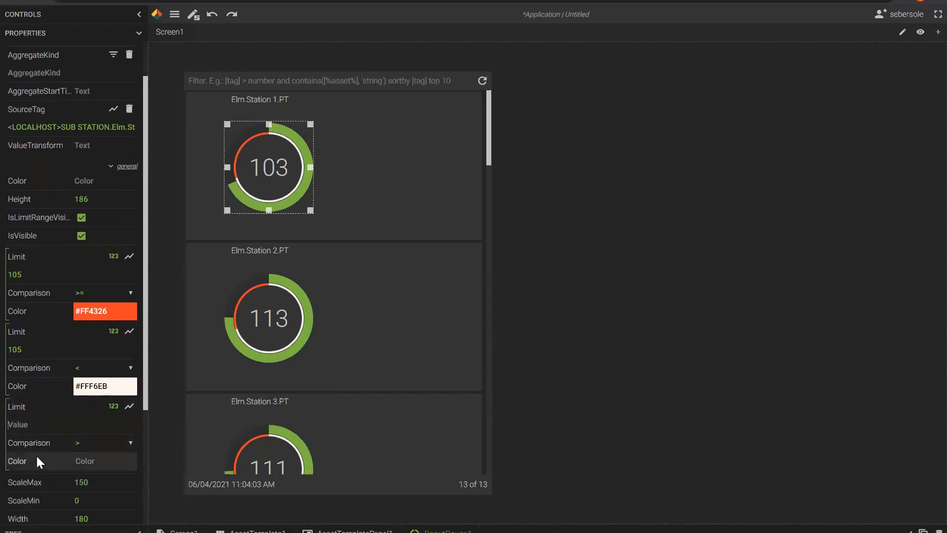
click(130, 446)
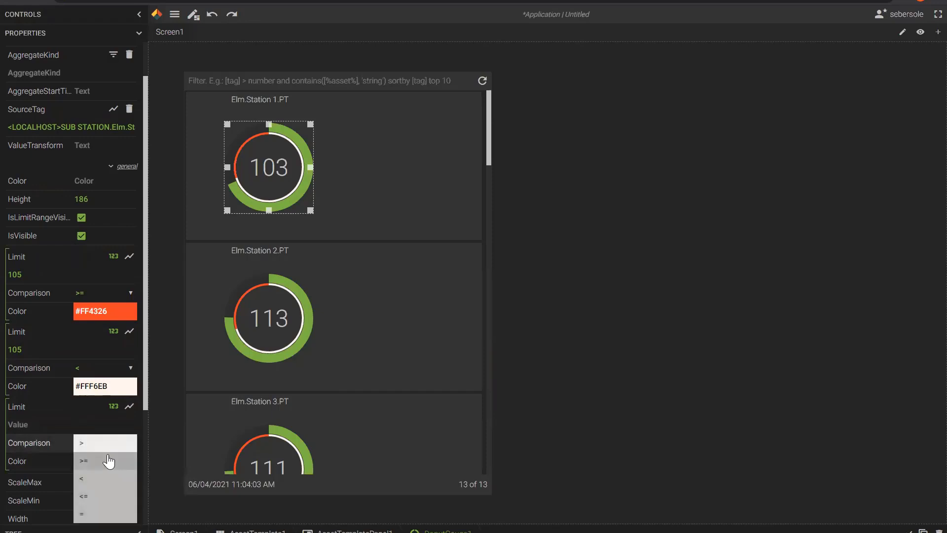
click(95, 499)
click(35, 427)
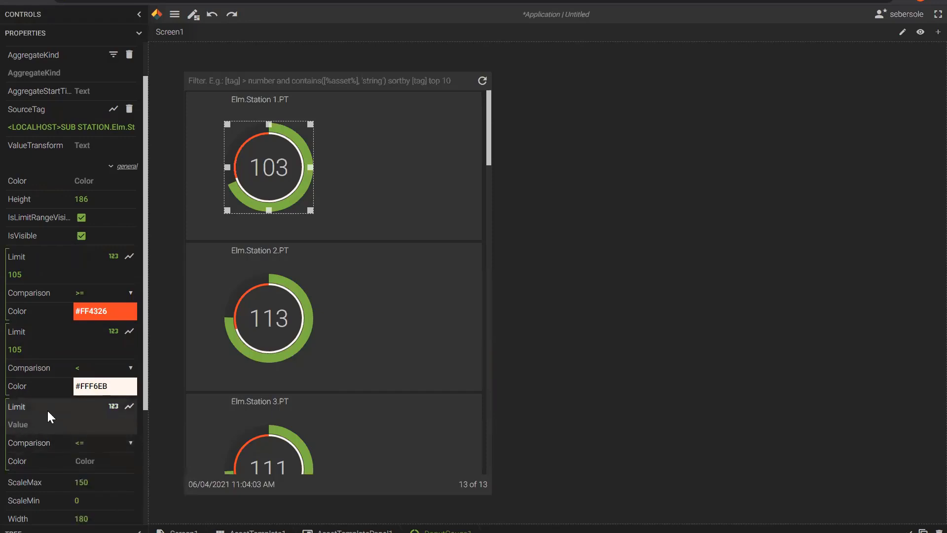
text(98)
key(Return)
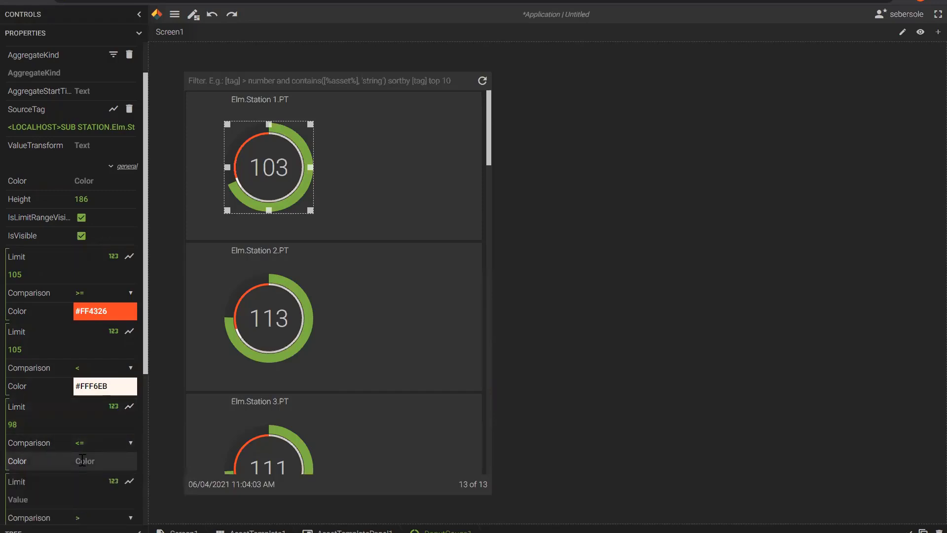
click(82, 460)
drag(123, 507, 131, 487)
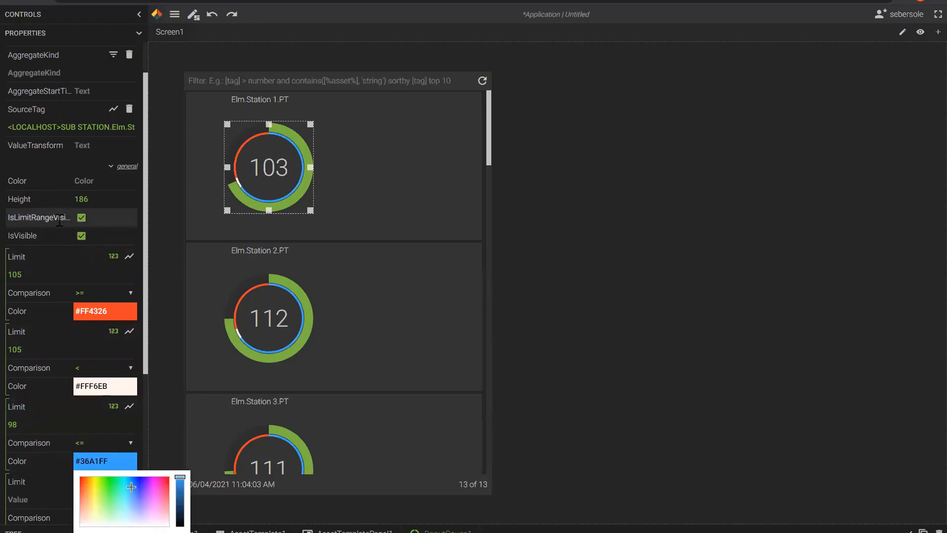
click(82, 219)
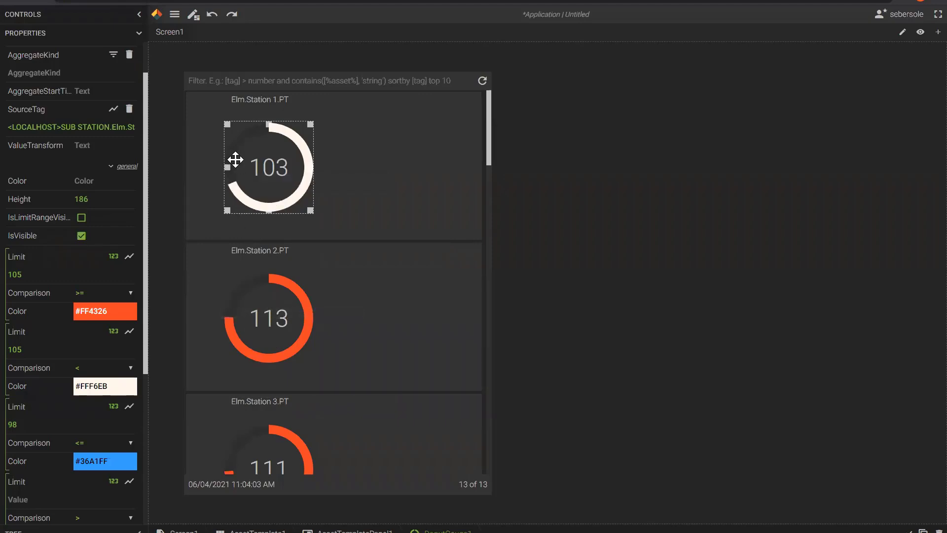
scroll(51, 199, up, 1)
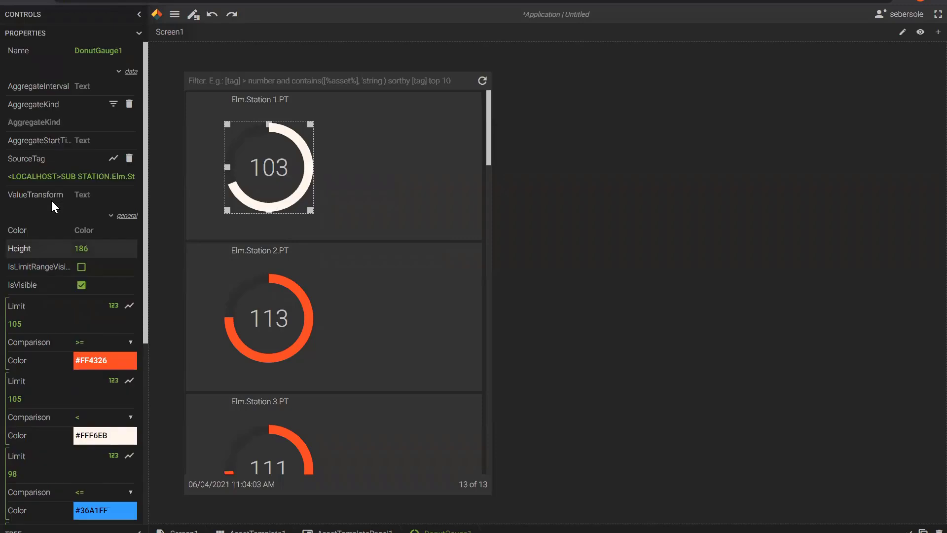
Place a spark chart on Station 1's tile with InputkV as its source tag.
click(139, 15)
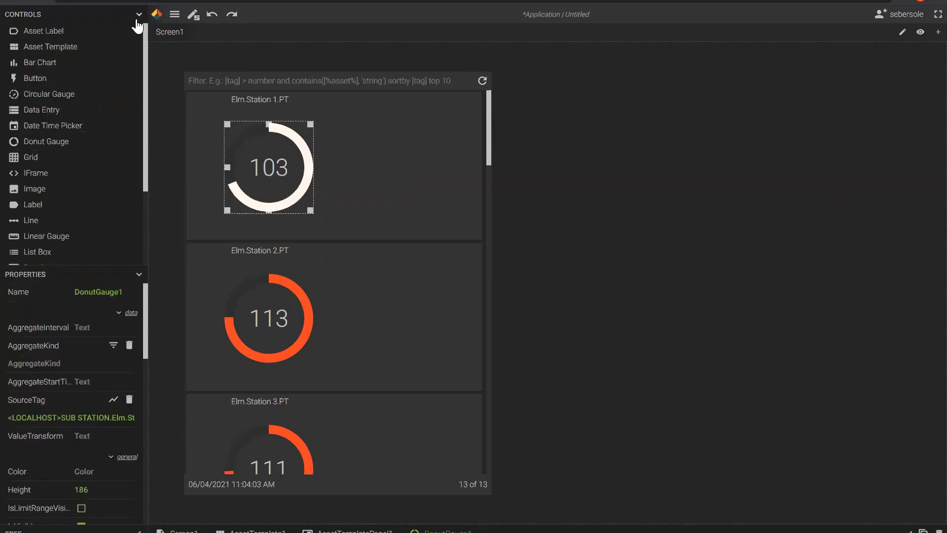
scroll(92, 176, down, 1)
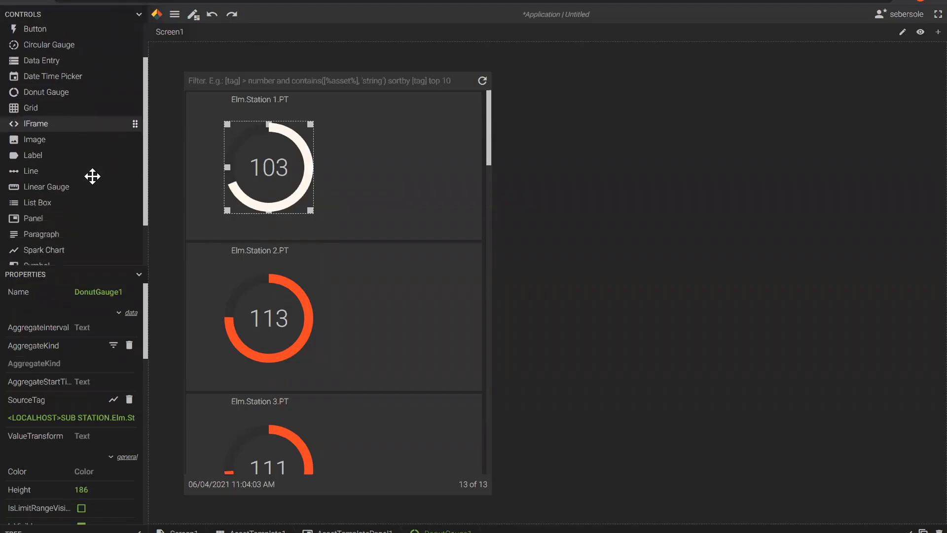
drag(55, 250, 382, 139)
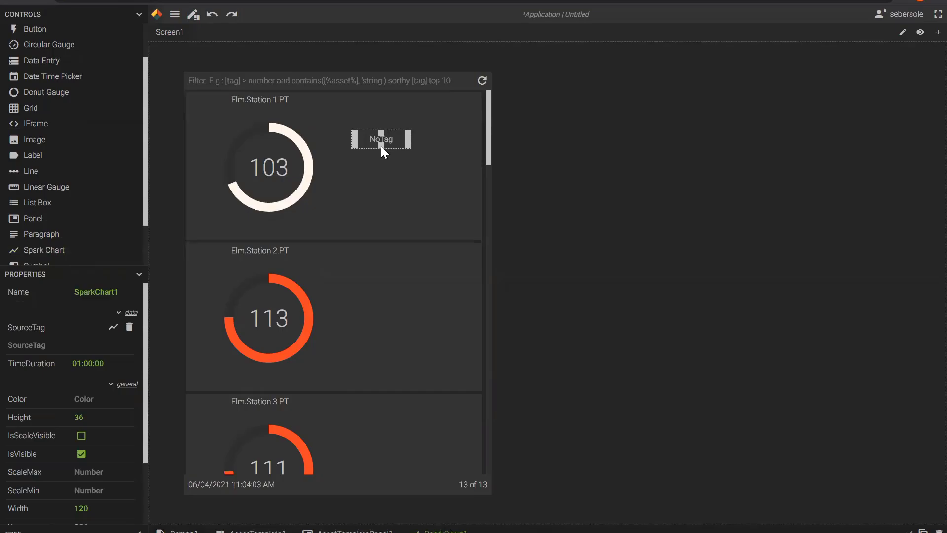
double_click(381, 146)
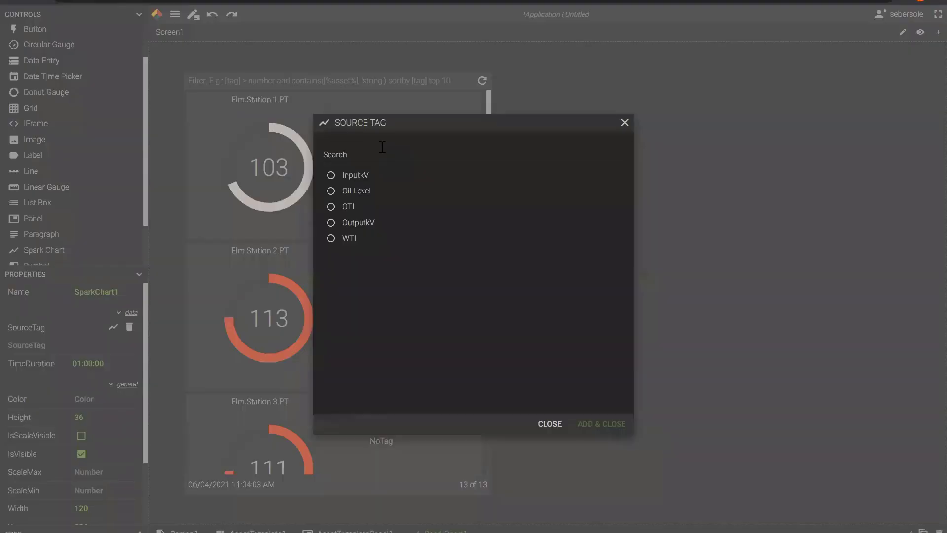
click(332, 238)
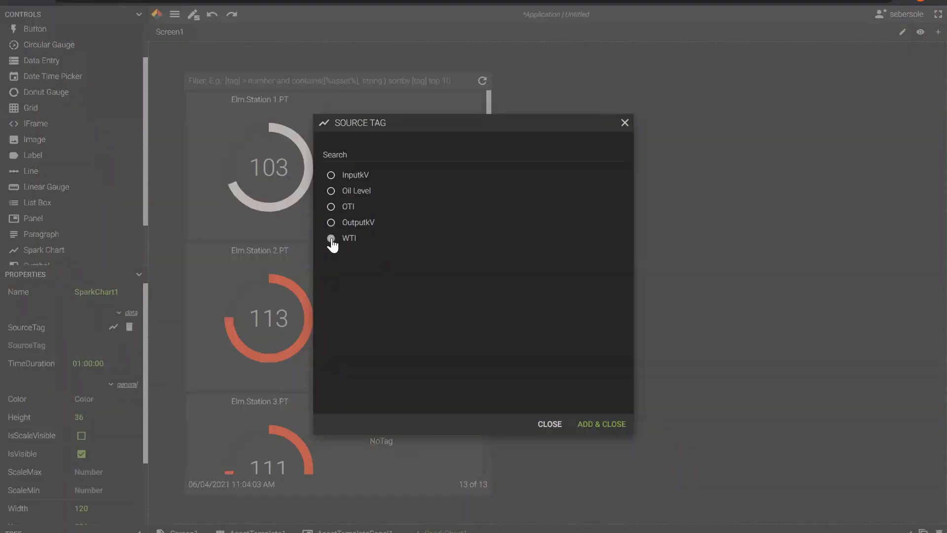
click(347, 181)
click(591, 425)
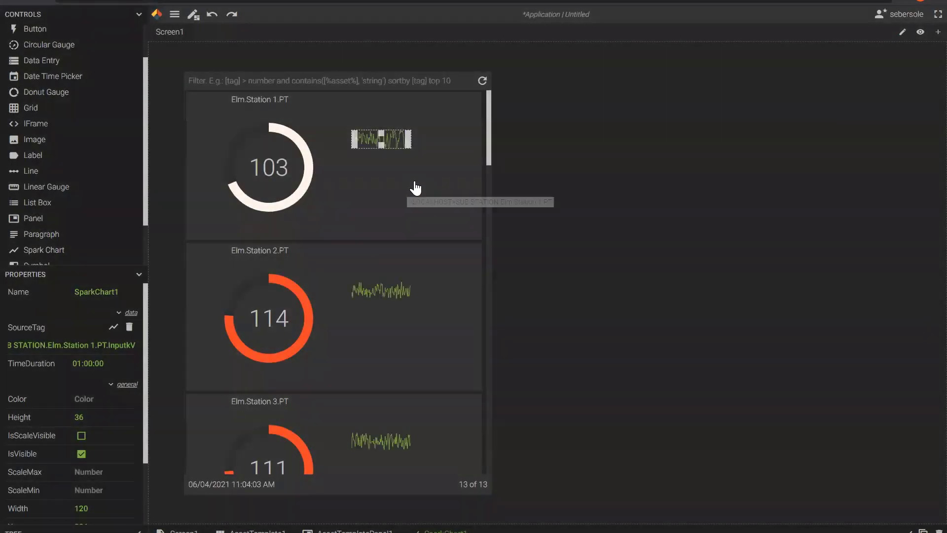
Resize the spark chart to about 204 by 84 beside the gauge.
click(139, 15)
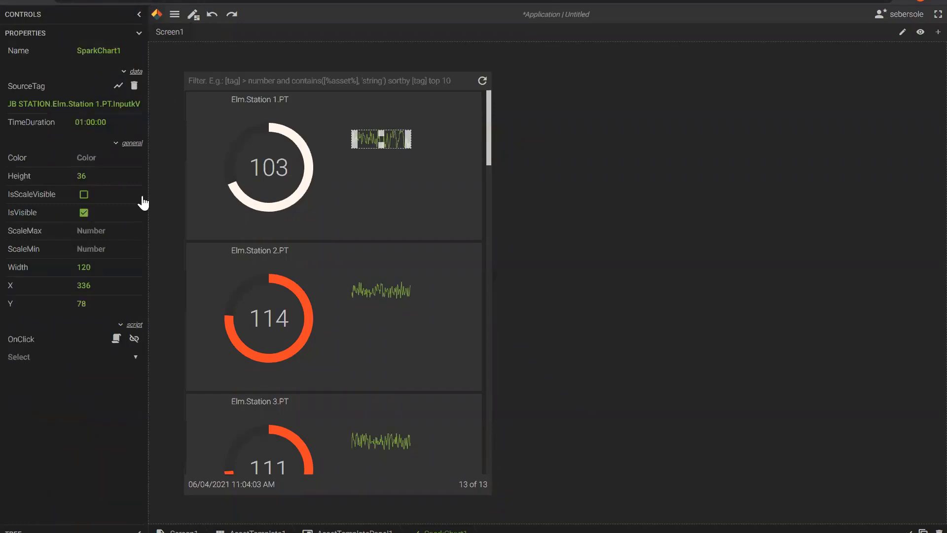
click(68, 176)
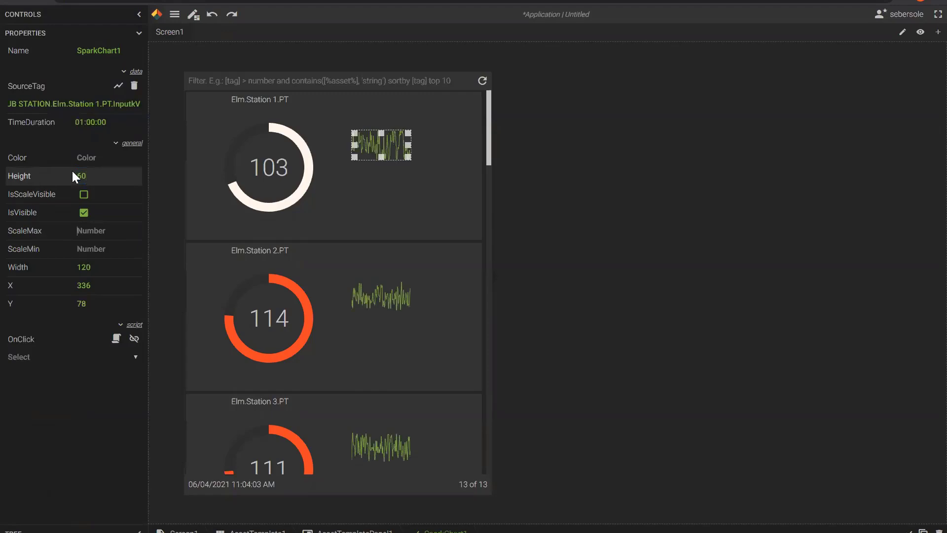
key(Tab)
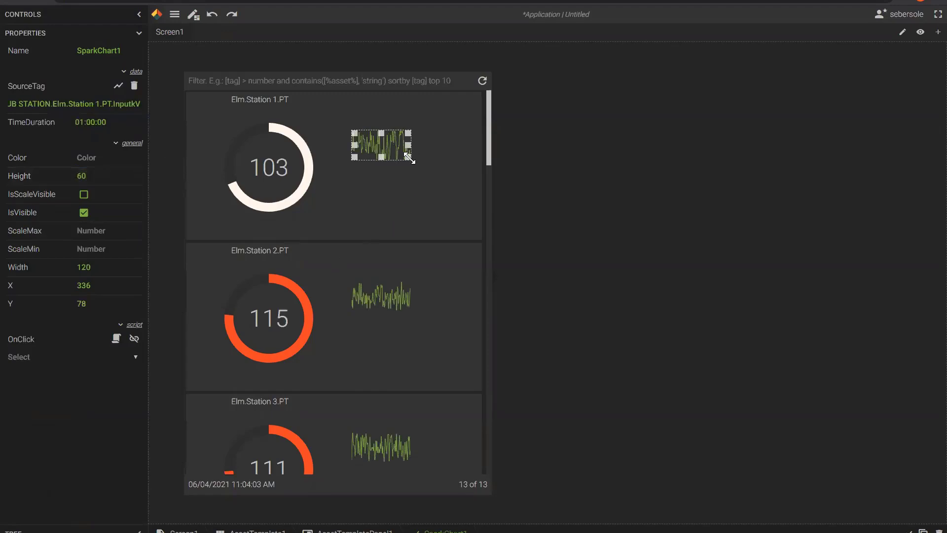
mouse_move(409, 158)
mouse_down()
mouse_move(452, 173)
mouse_move(420, 143)
mouse_move(424, 151)
mouse_up()
click(940, 479)
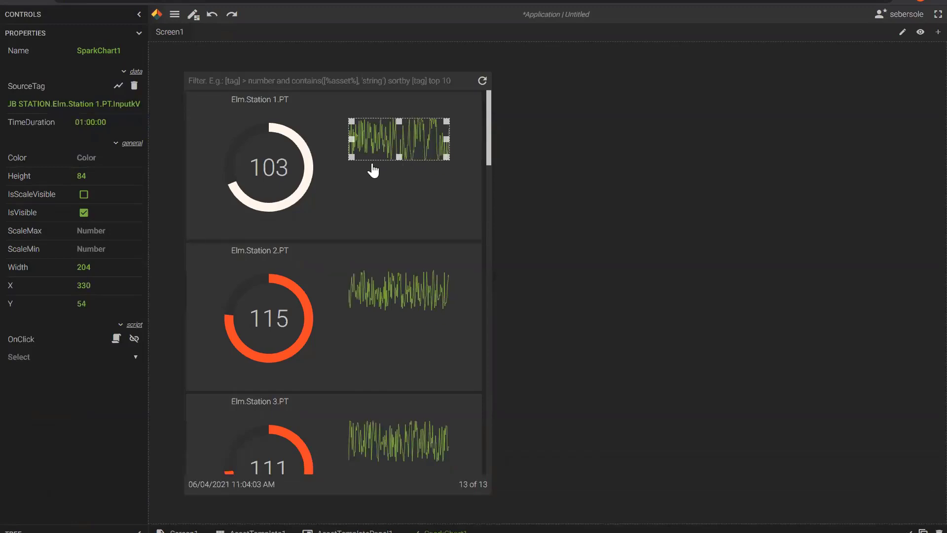
click(139, 16)
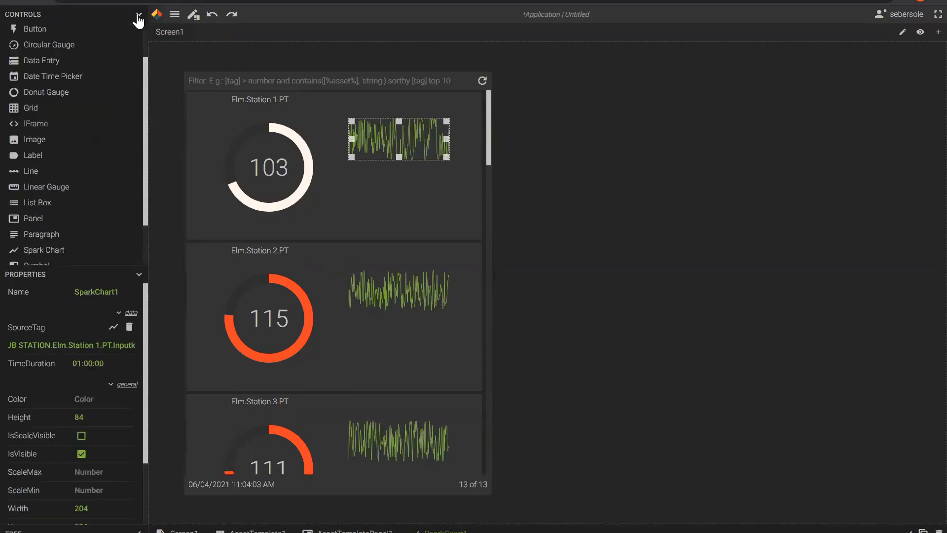
scroll(64, 197, down, 1)
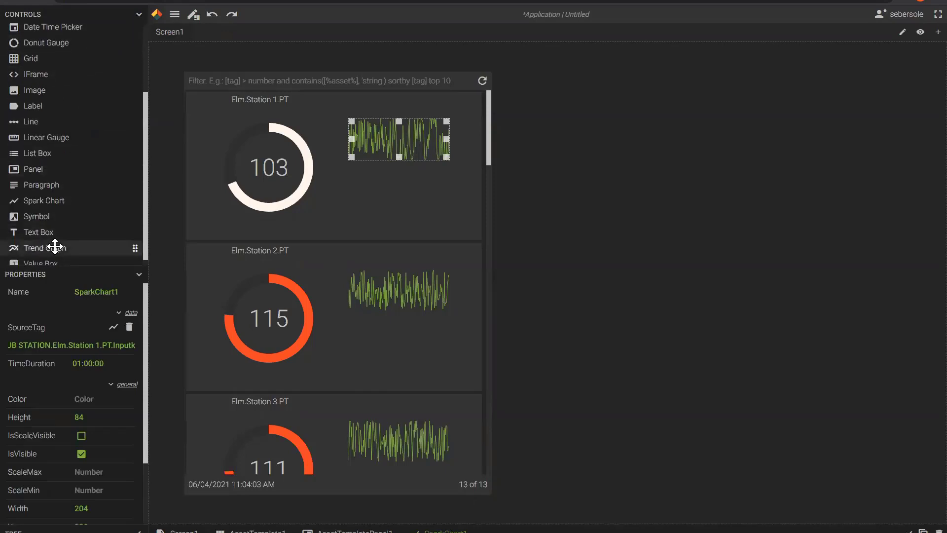
scroll(54, 247, down, 1)
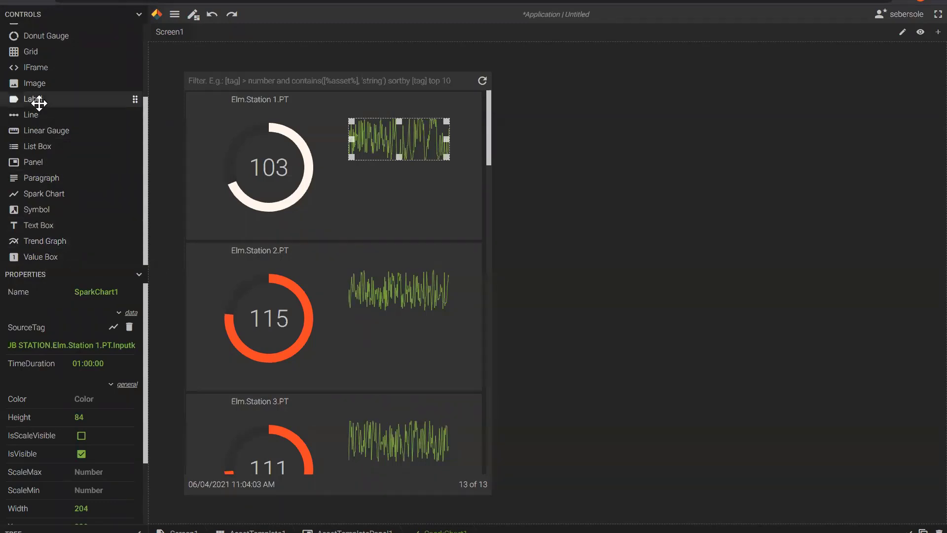
Add a Large, centre-aligned label reading InputkV above the spark chart.
drag(34, 99, 395, 106)
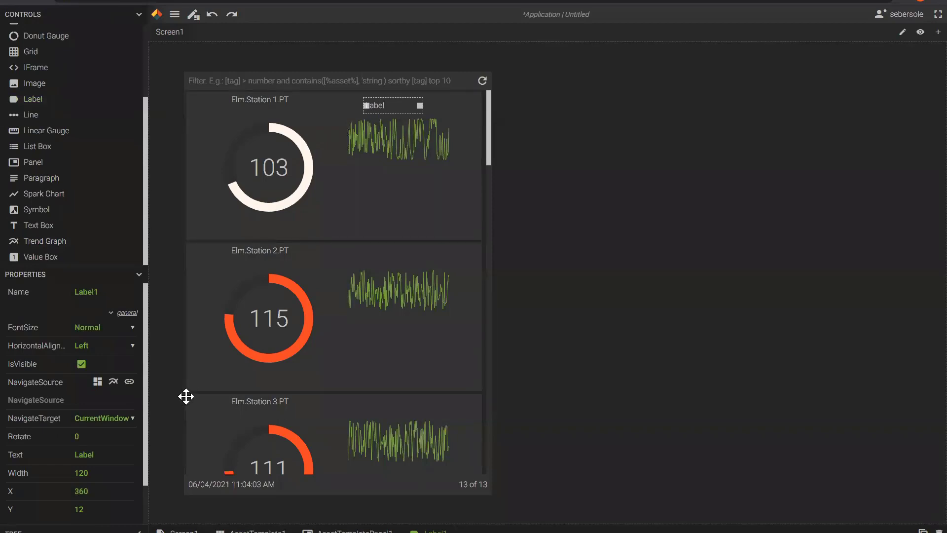
click(139, 15)
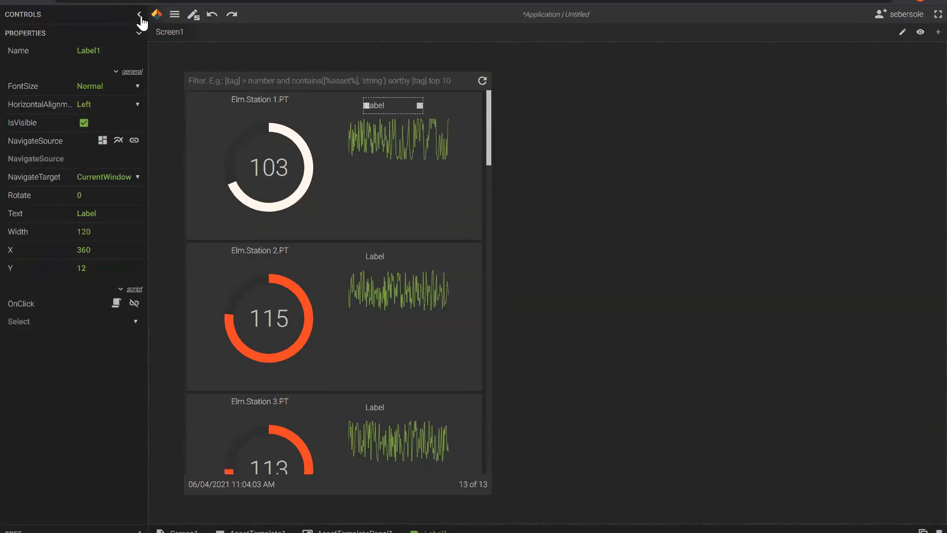
click(137, 87)
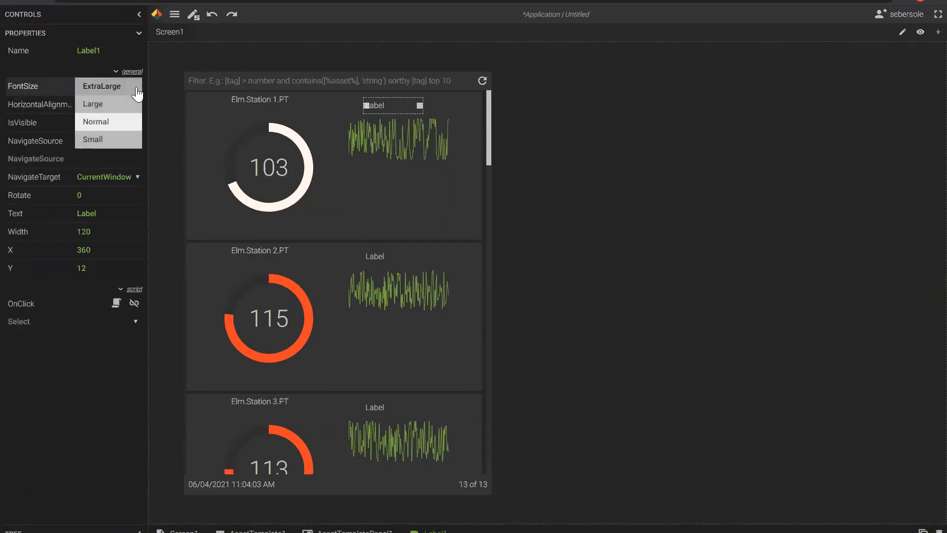
click(117, 105)
click(137, 104)
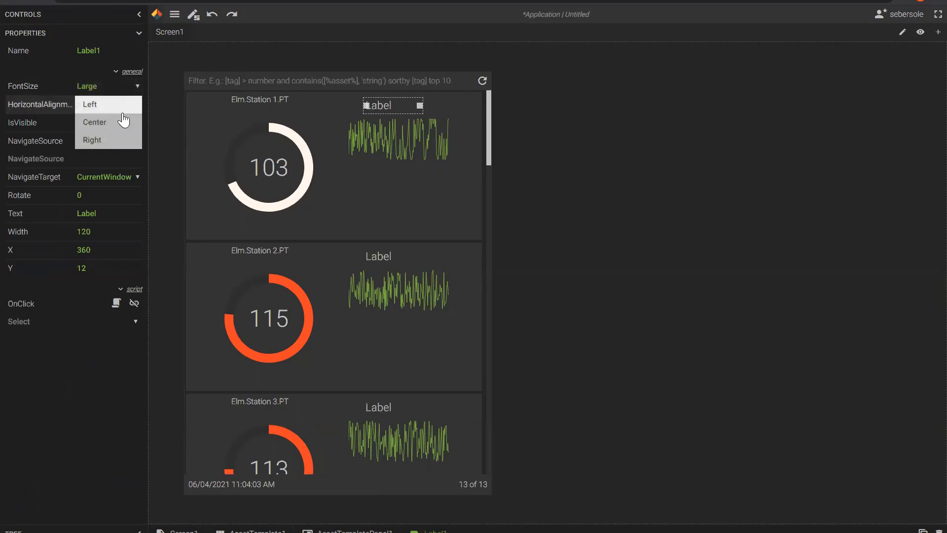
click(116, 123)
drag(113, 217, 80, 214)
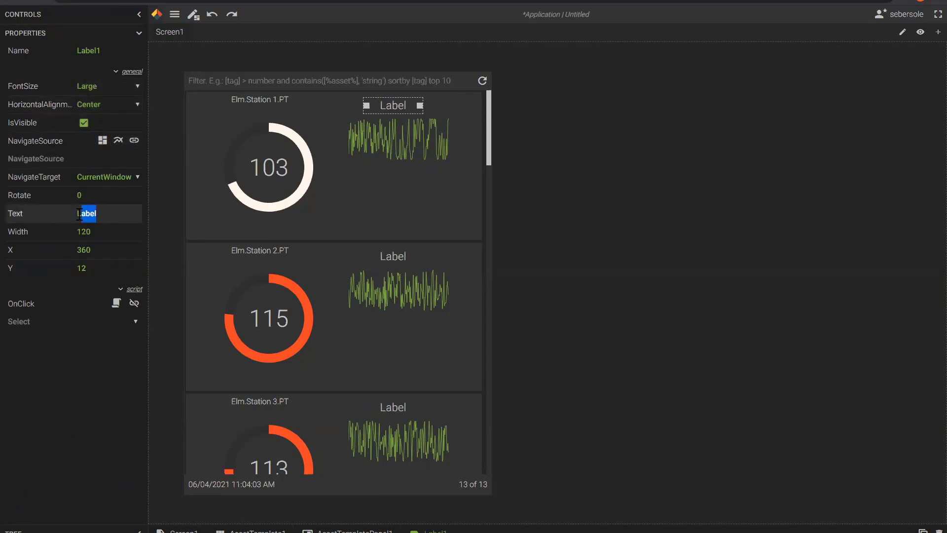
key(BackSpace)
key(Tab)
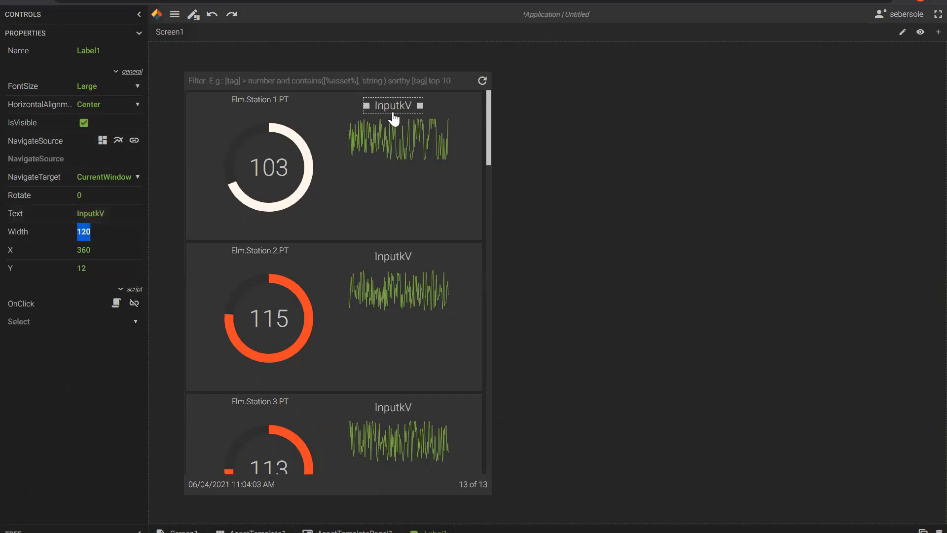
click(139, 15)
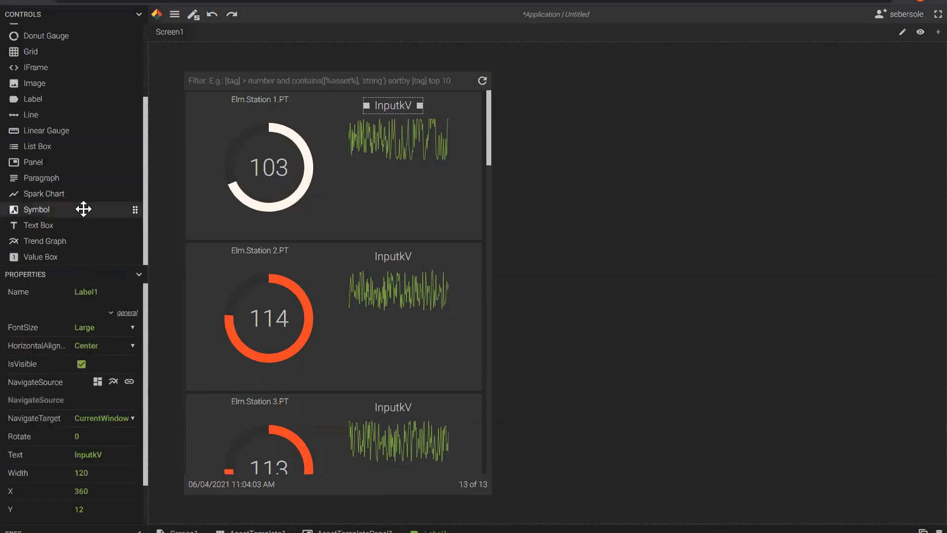
Add an InputkV value box under the Station 1 spark chart, then select the sparkline for editing.
drag(41, 254, 392, 178)
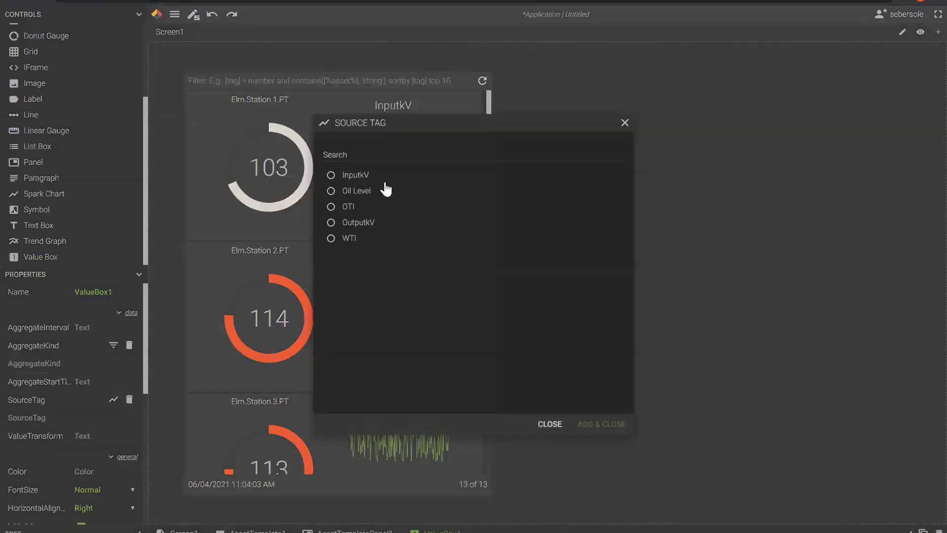
click(333, 178)
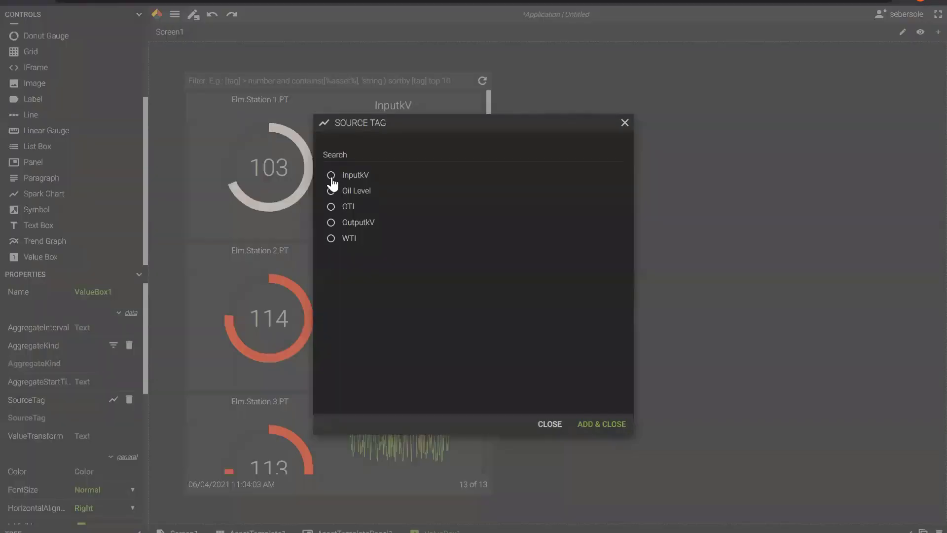
click(583, 427)
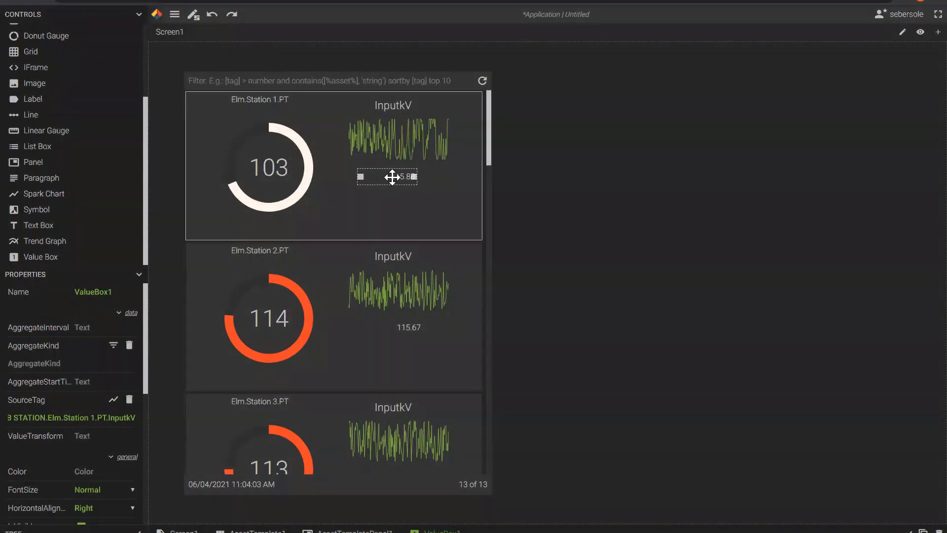
drag(392, 177, 388, 170)
click(399, 155)
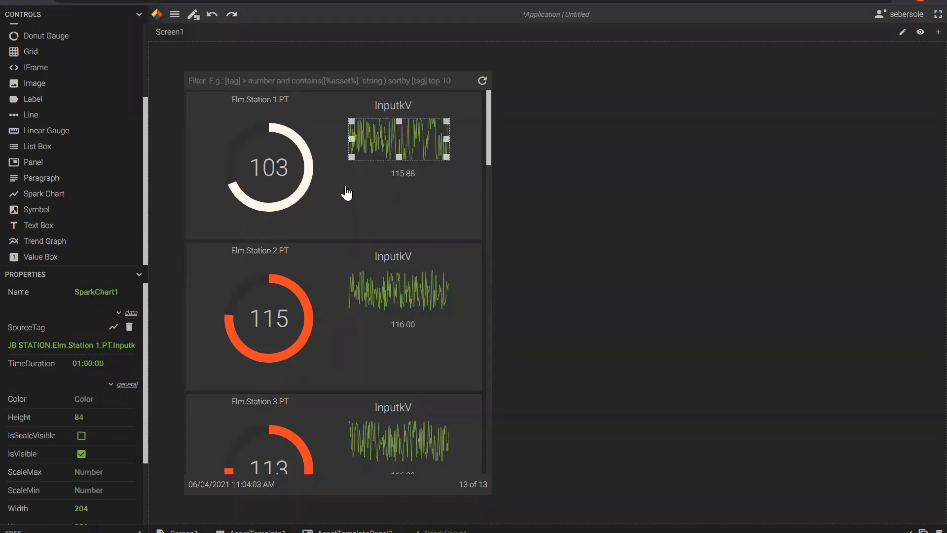
click(139, 18)
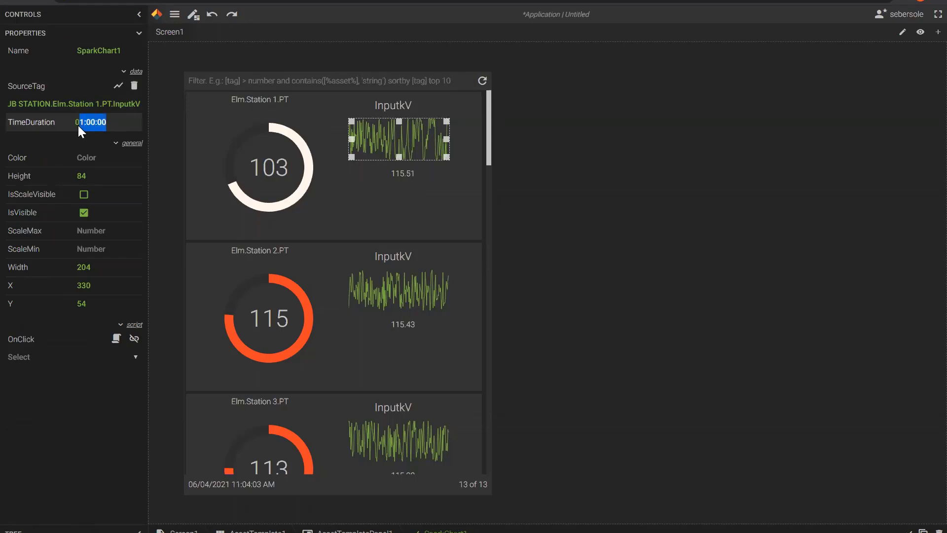
Set the spark chart TimeDuration to 08:00:00.
drag(78, 126, 73, 123)
click(82, 122)
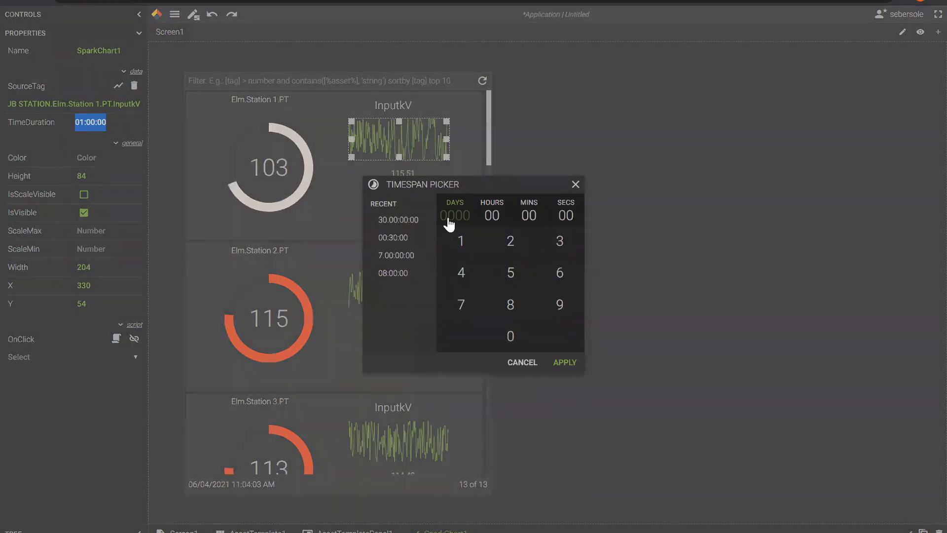
click(491, 216)
click(511, 305)
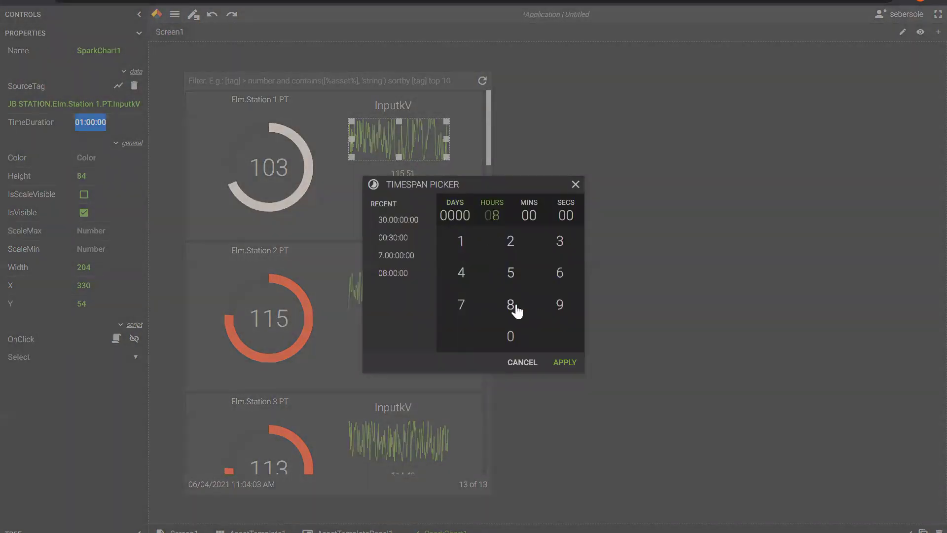
click(555, 363)
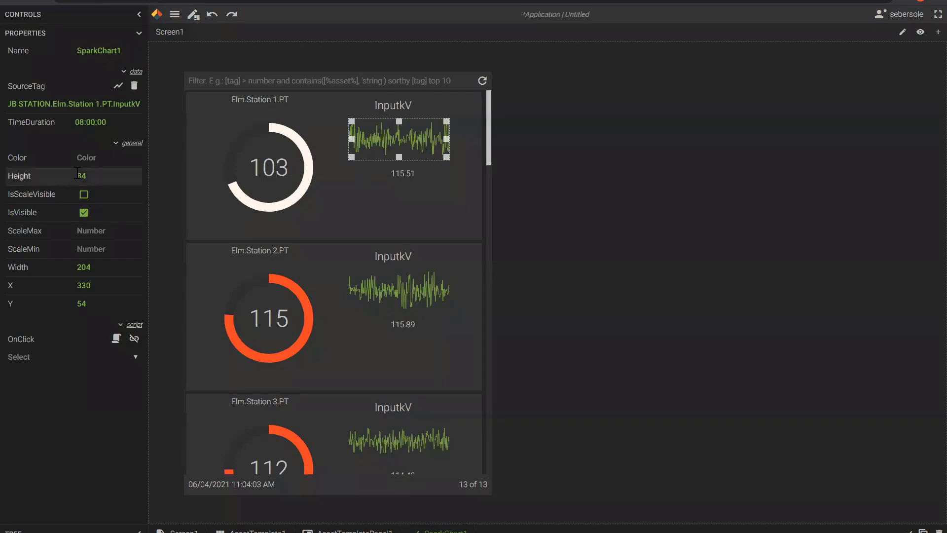
Change the sparkline colour to bright green #57FF9A.
click(85, 158)
drag(123, 193, 121, 189)
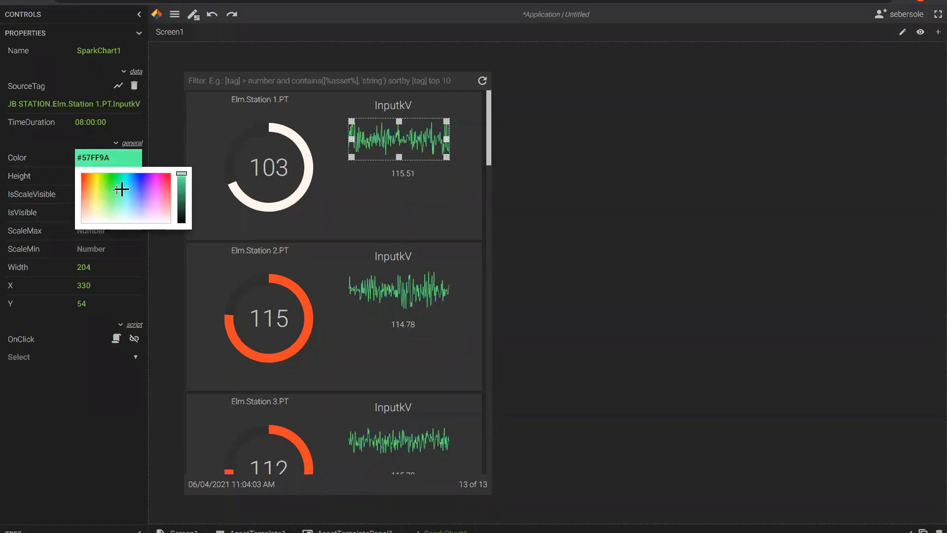
click(368, 224)
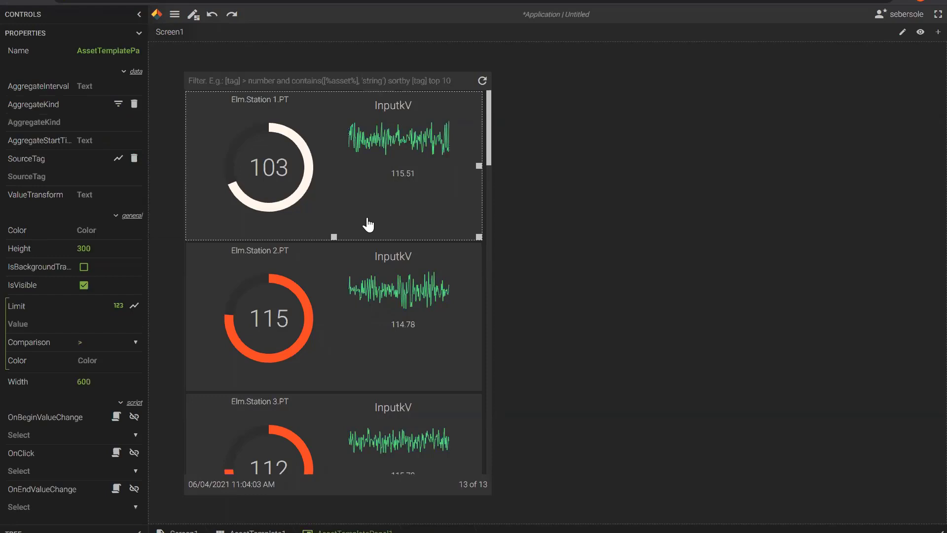
Nudge the InputkV label right and down and the value box about 12 px up.
click(398, 113)
drag(399, 113, 405, 116)
drag(400, 178, 390, 168)
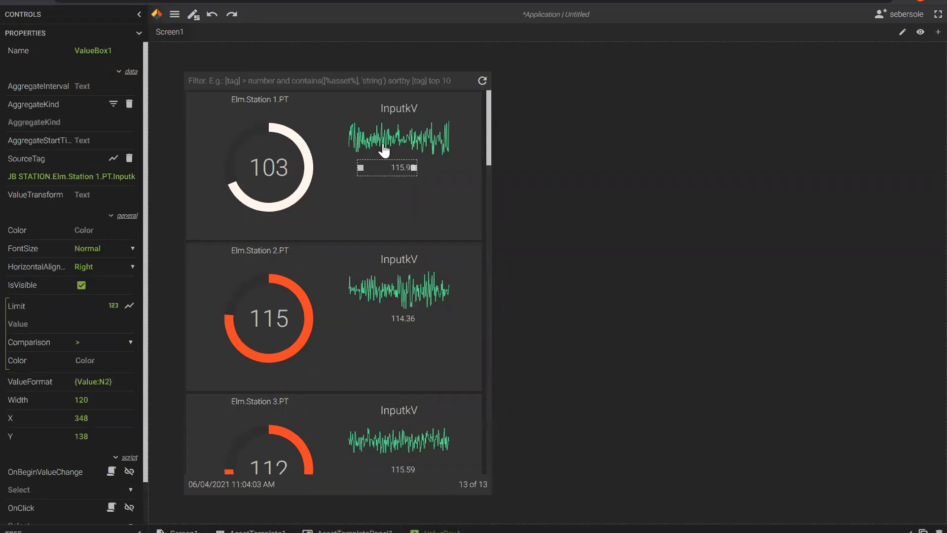
scroll(384, 305, down, 4)
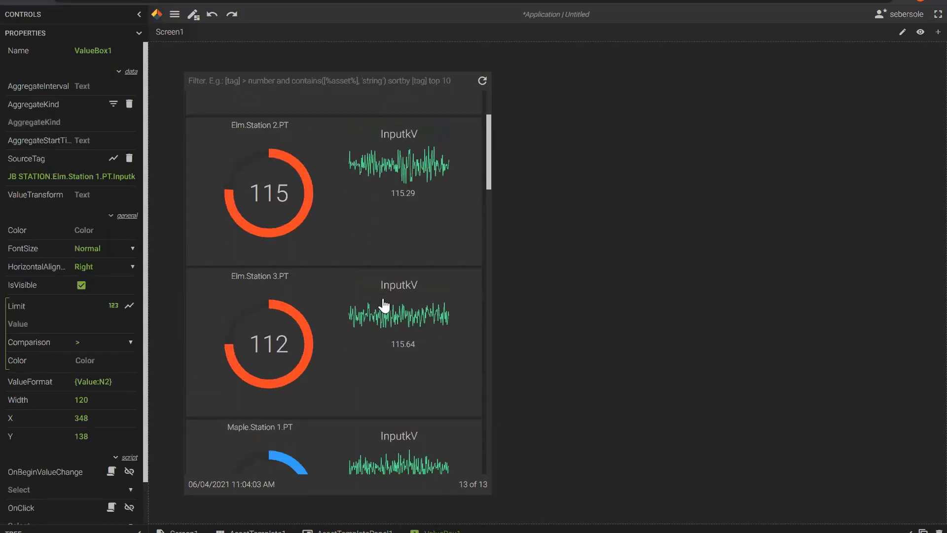
scroll(383, 305, down, 6)
scroll(385, 305, up, 9)
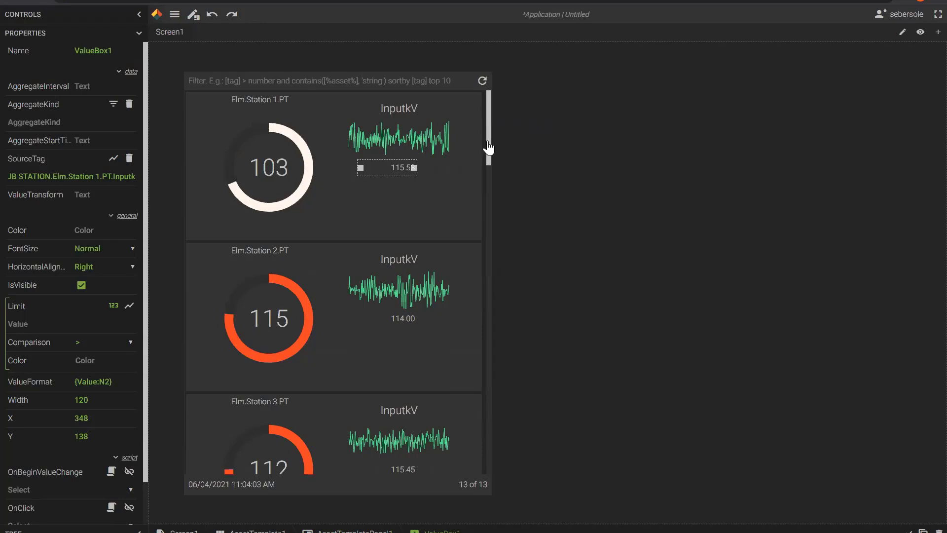
drag(488, 152, 469, 117)
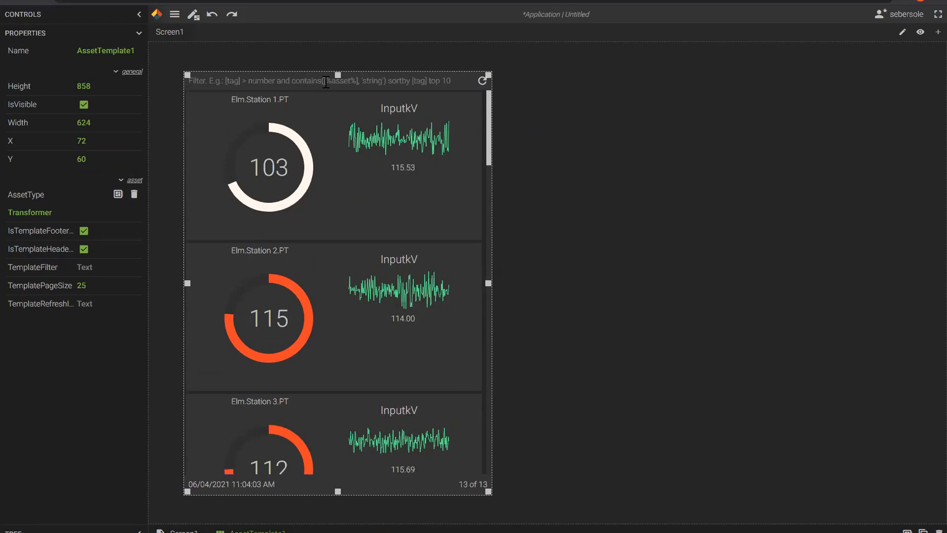
Filter the template with [WTI]>101 sortby [WTI] desc and preview the running dashboard.
click(326, 82)
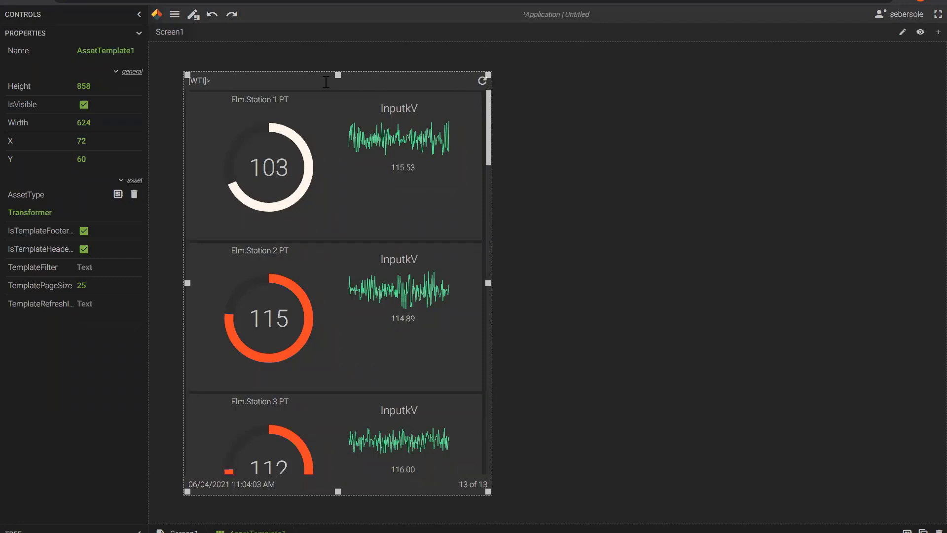
key(Return)
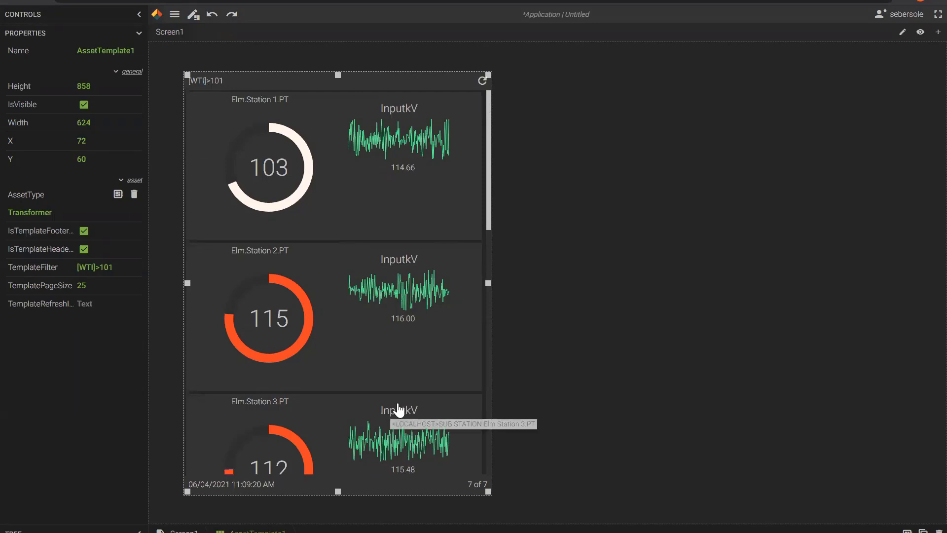
text(rtby [WTI] desc)
key(Return)
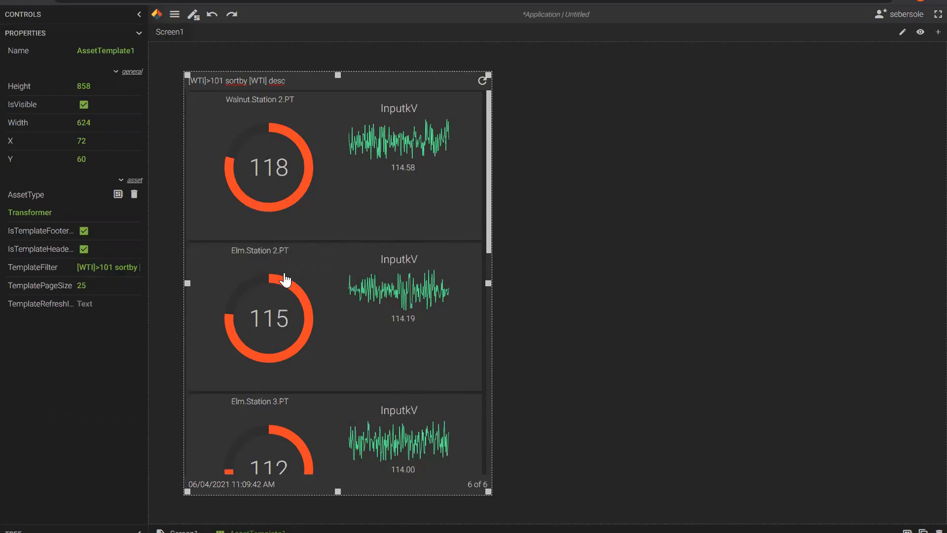
click(193, 20)
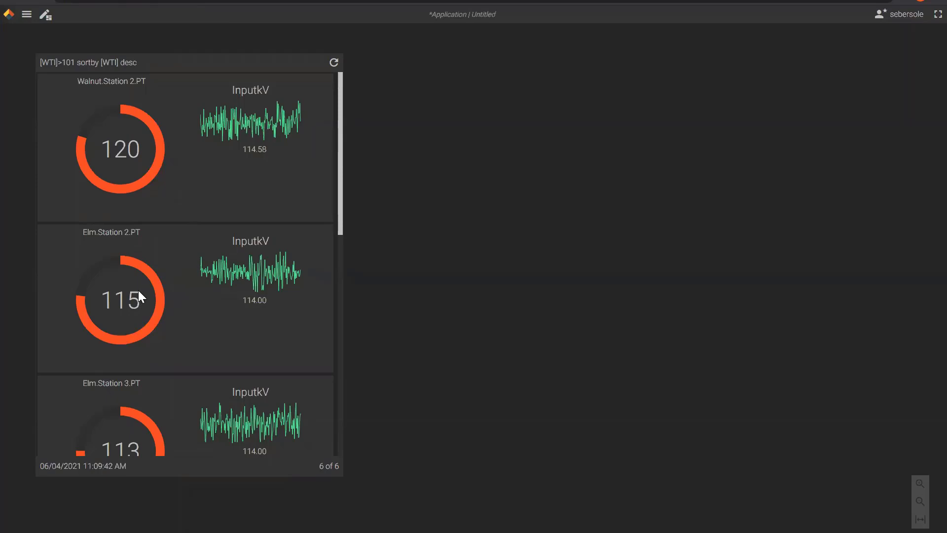
Go back to the Screen1 editor with the Controls list shown and scrolled to the top.
click(45, 14)
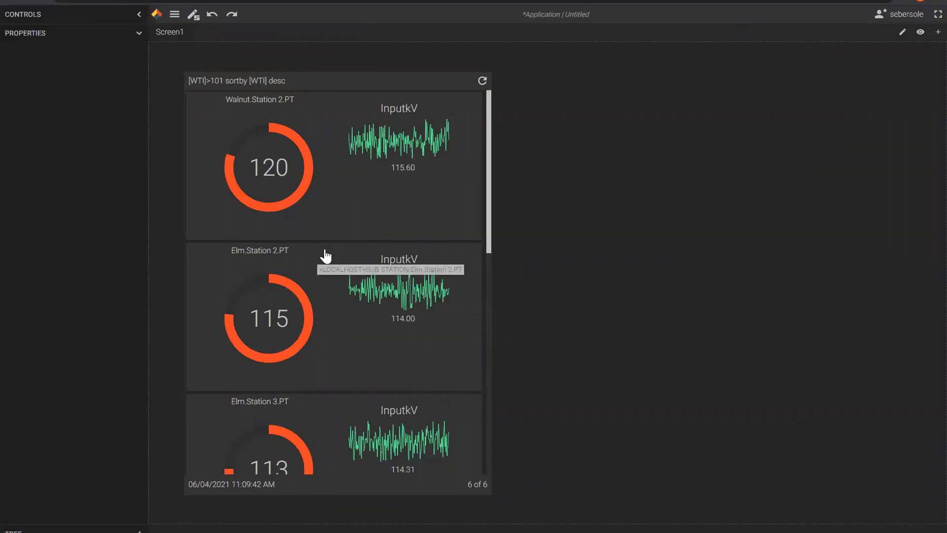
click(139, 14)
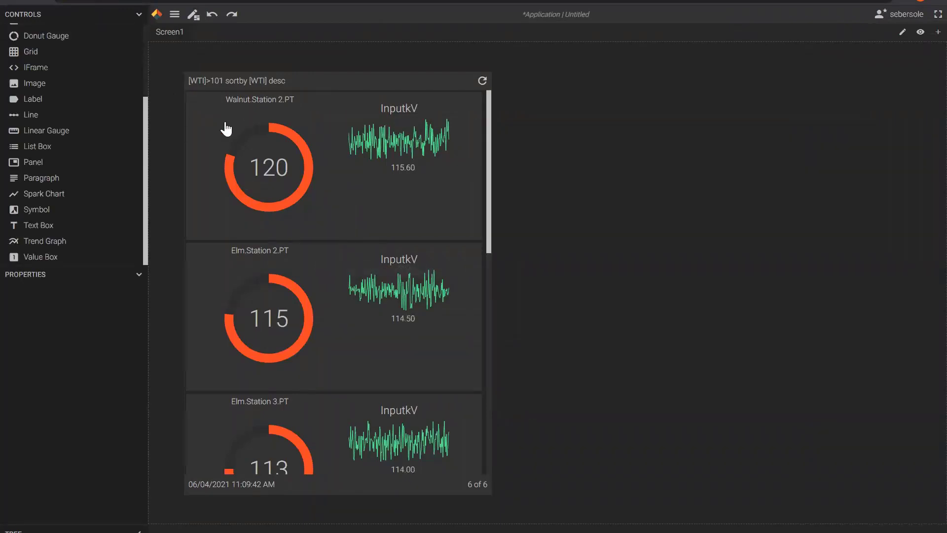
drag(147, 139, 148, 97)
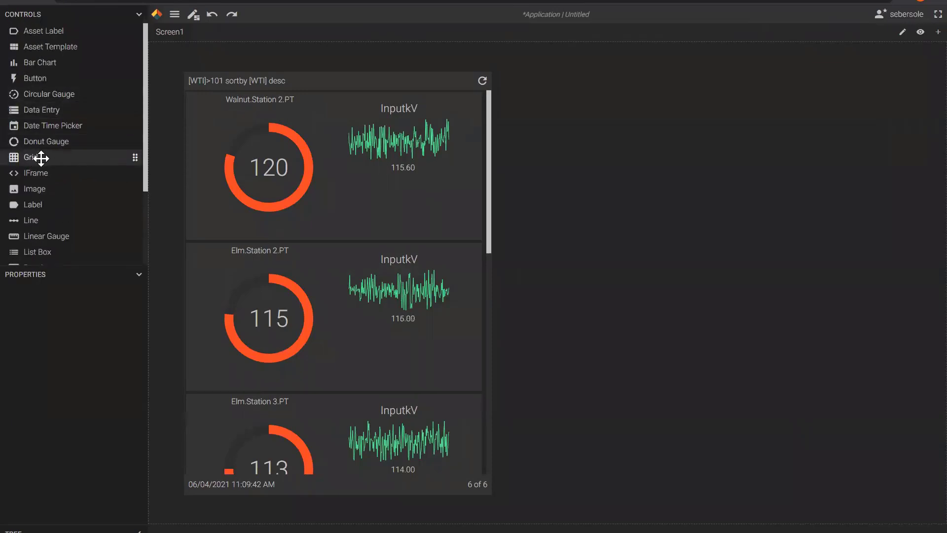
Add a grid beside the template listing Transformer assets from the Sub Station view.
drag(41, 158, 754, 201)
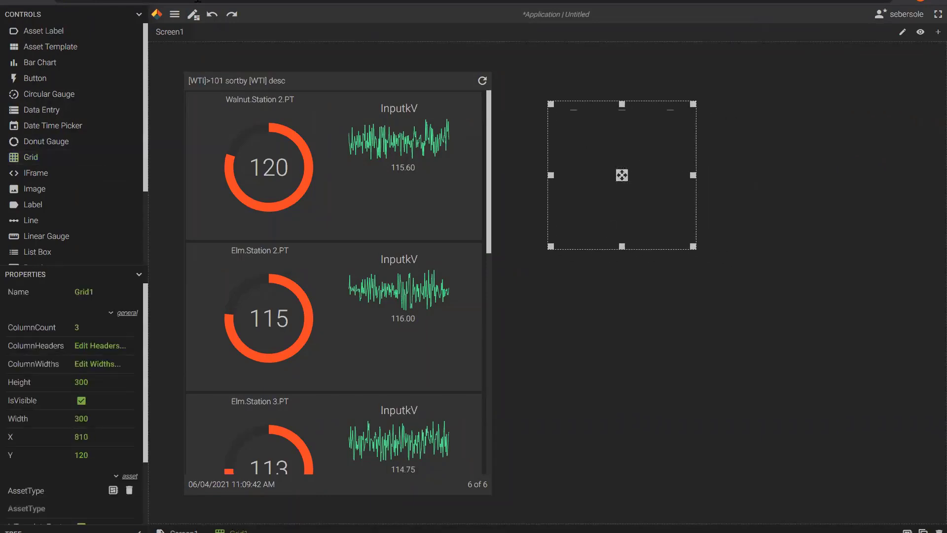
click(139, 15)
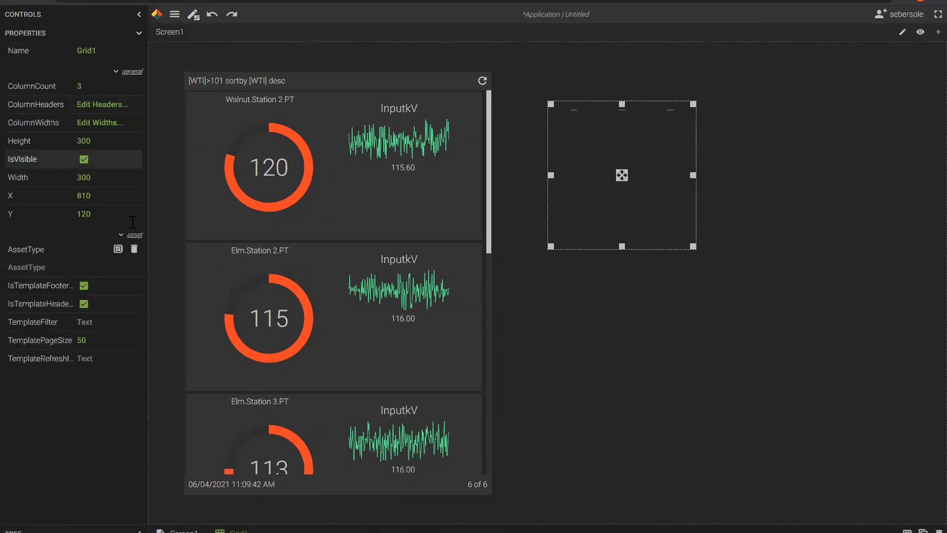
click(118, 252)
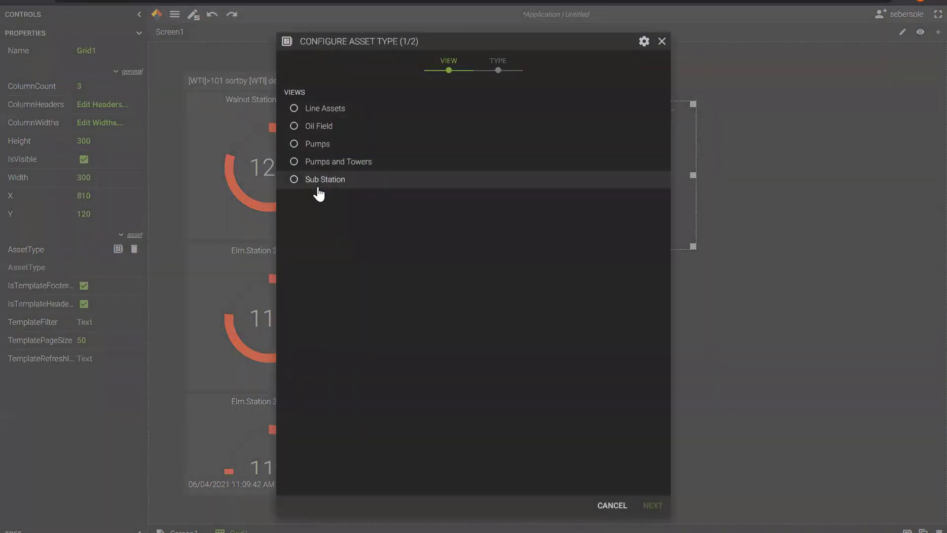
click(316, 184)
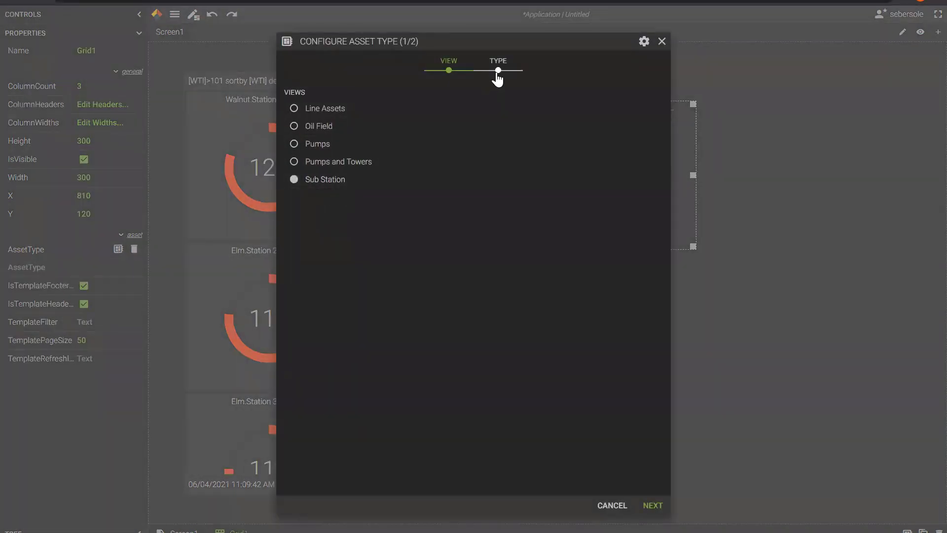
click(497, 76)
click(334, 170)
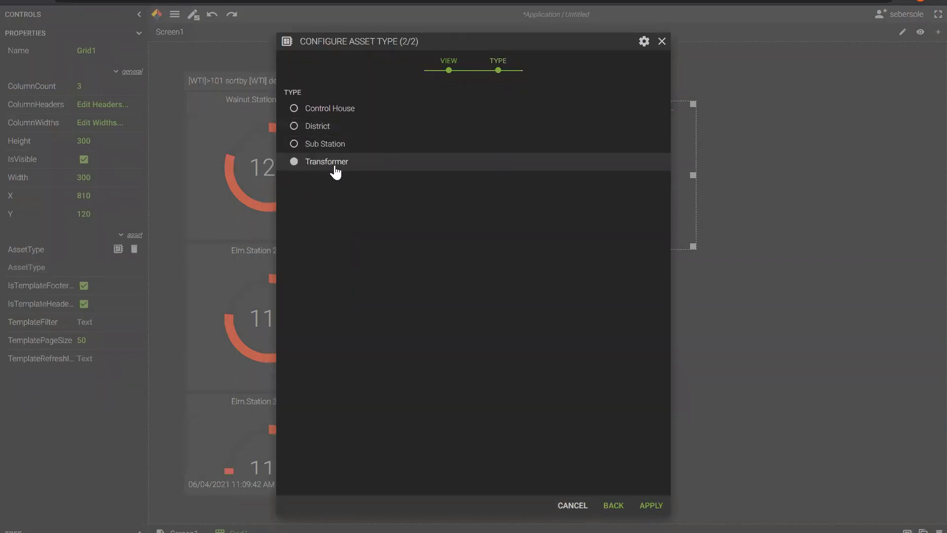
click(651, 505)
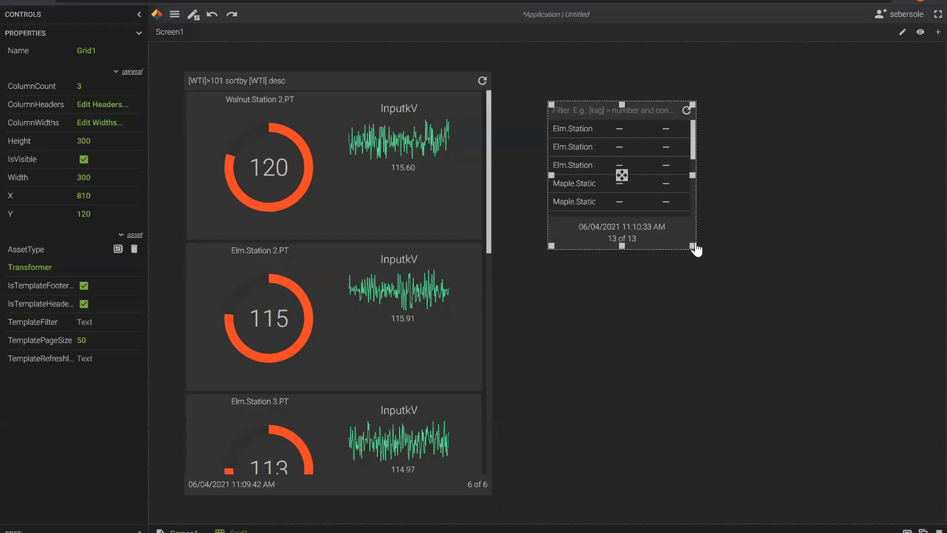
drag(693, 247, 899, 307)
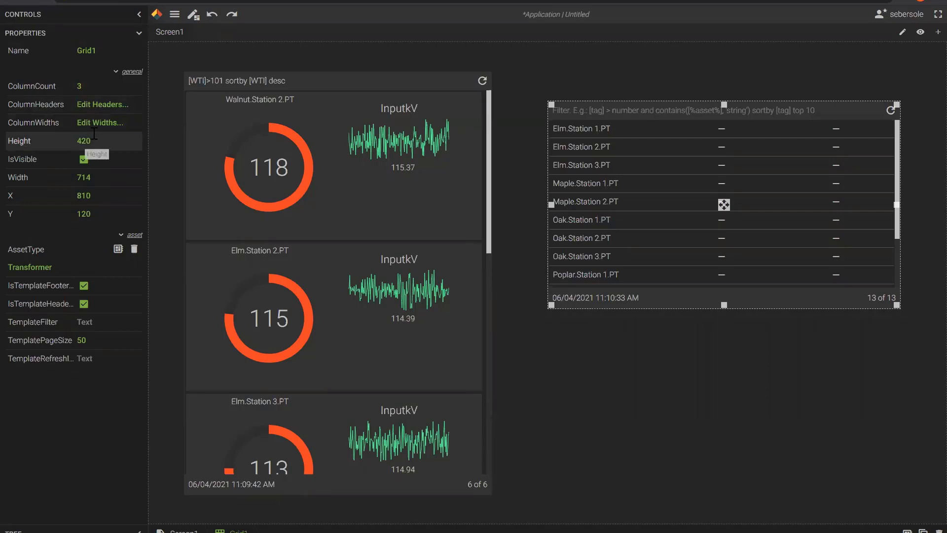
Collapse the Properties list and bring back the Controls list.
click(138, 33)
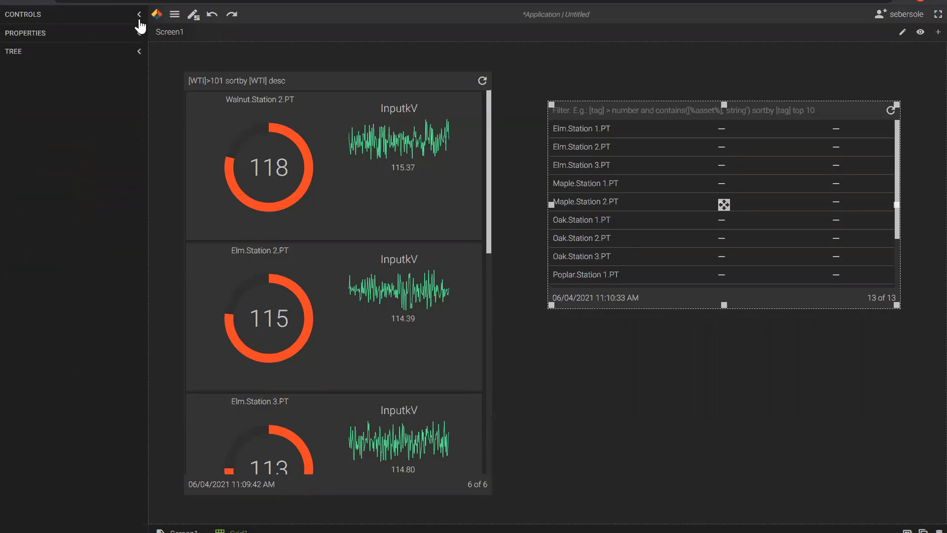
click(138, 15)
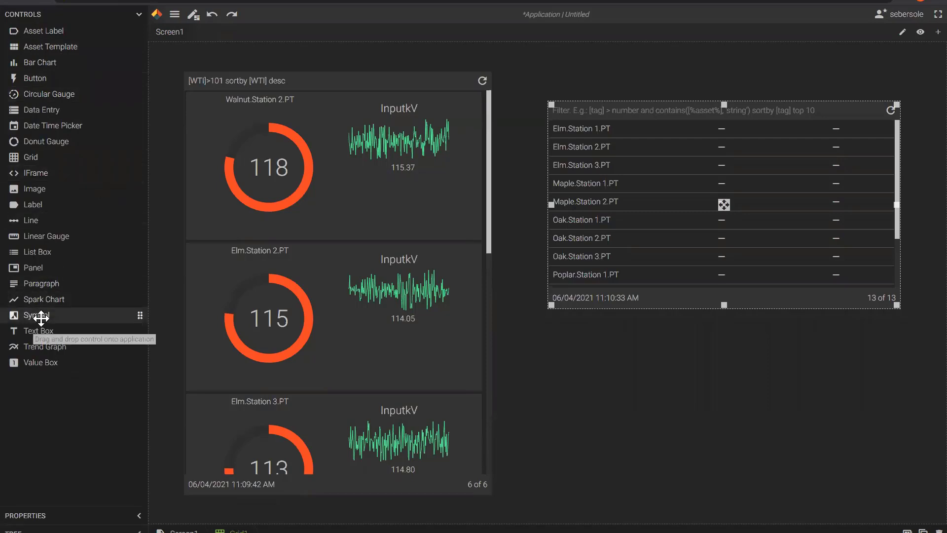
Add a WTI value box into the grid's station rows.
drag(39, 362, 721, 128)
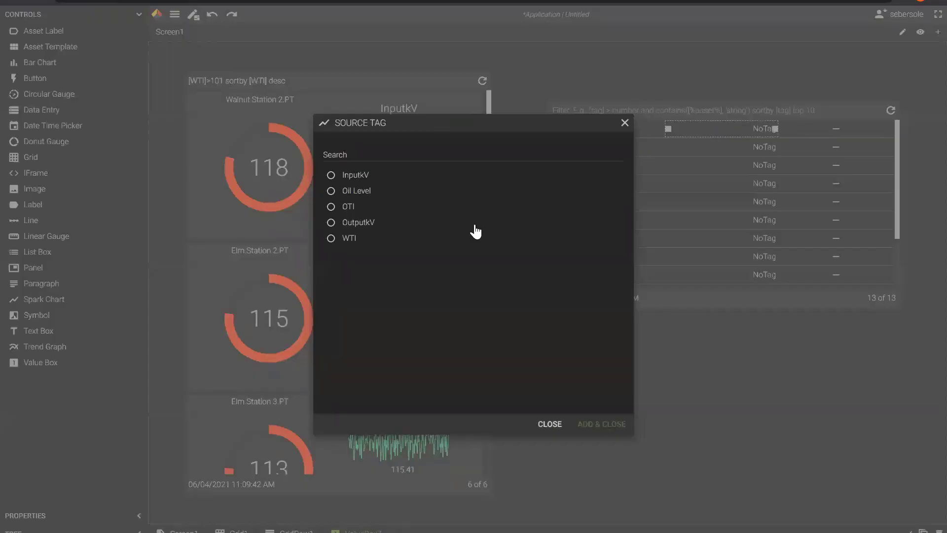
click(332, 239)
click(587, 426)
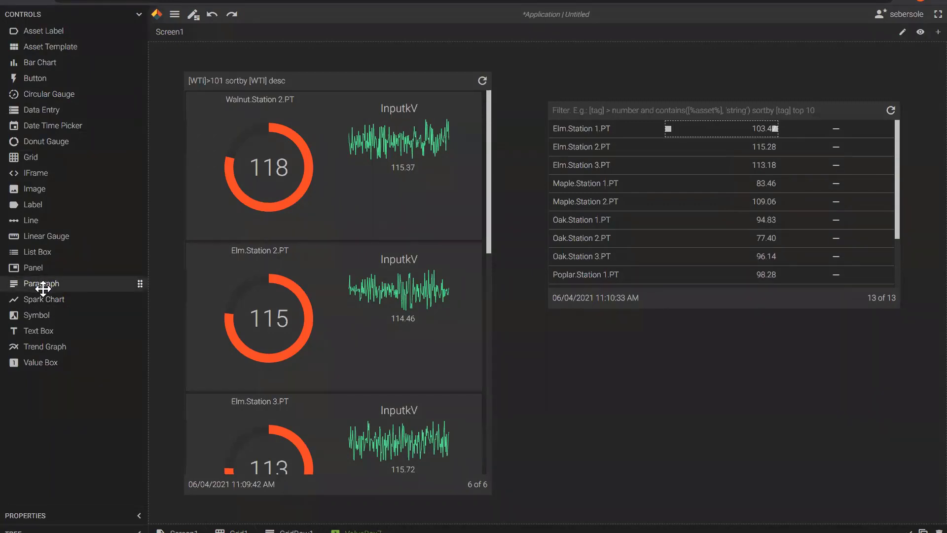
Add an InputkV spark chart to each grid row, then select the whole grid.
drag(40, 299, 836, 133)
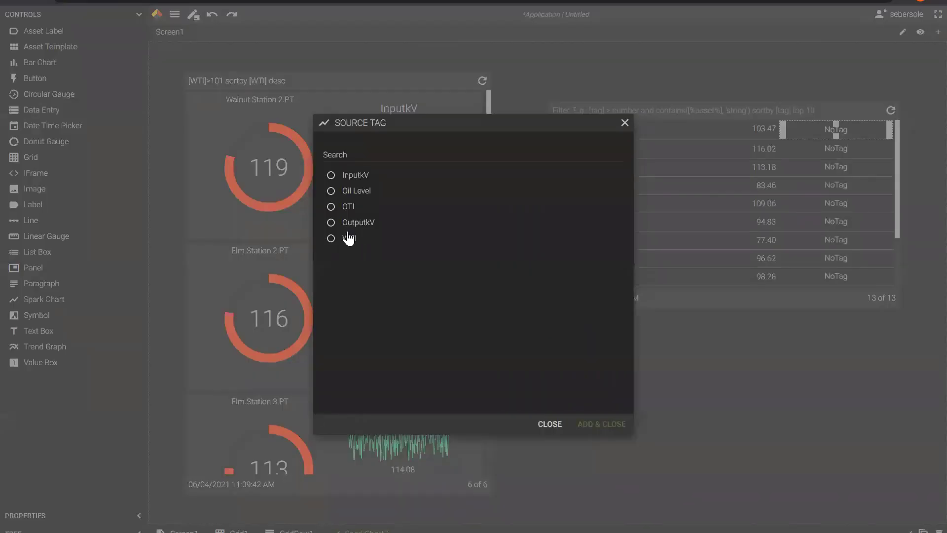
click(354, 176)
click(613, 424)
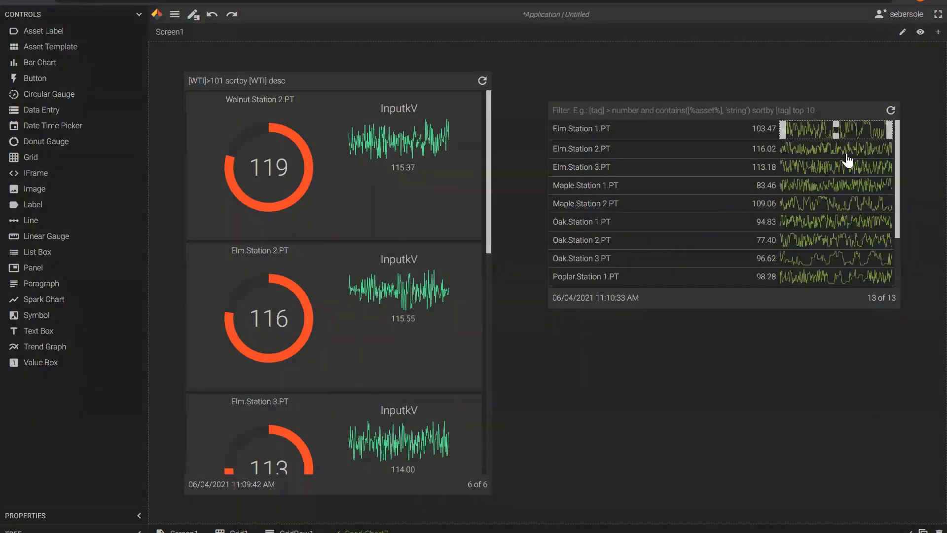
click(730, 111)
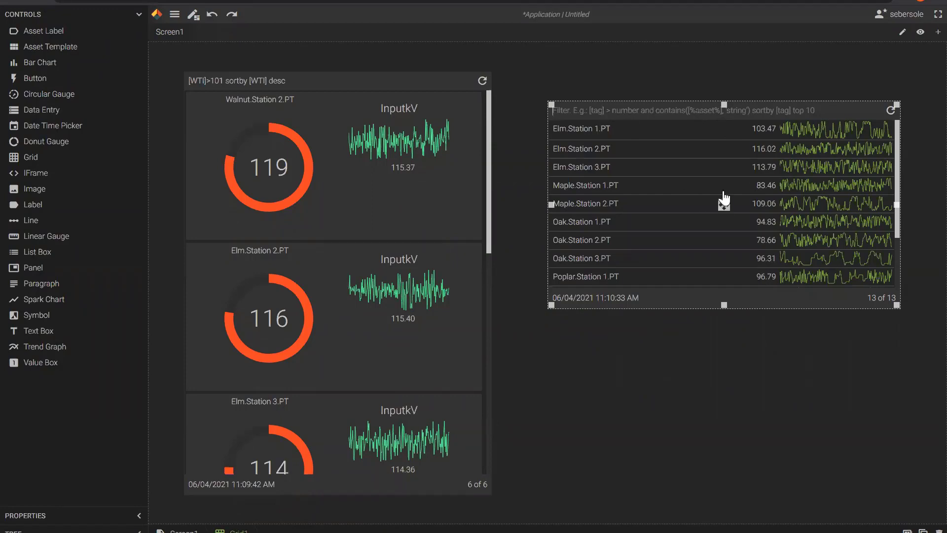
Move Grid1 to the top right, widen it leftward, and enlarge the transformer template.
drag(697, 110, 693, 107)
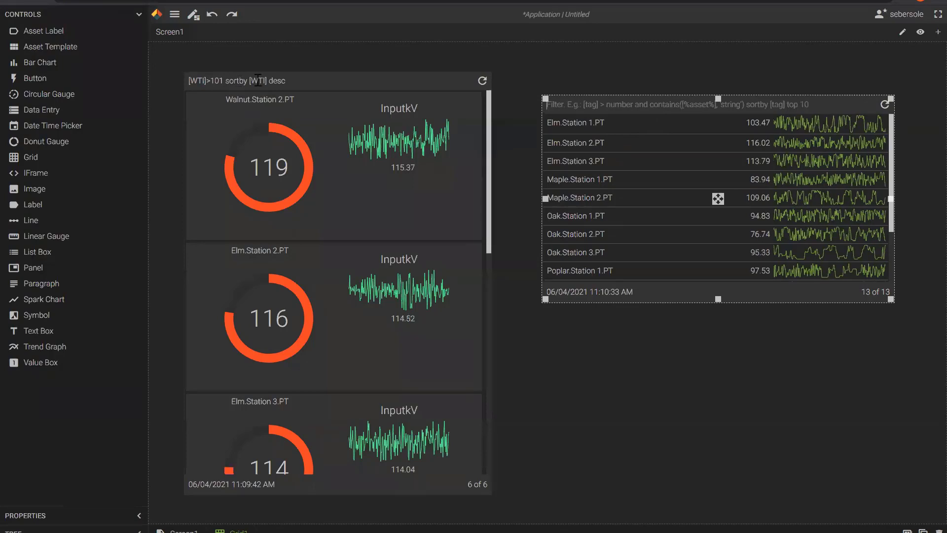
click(666, 123)
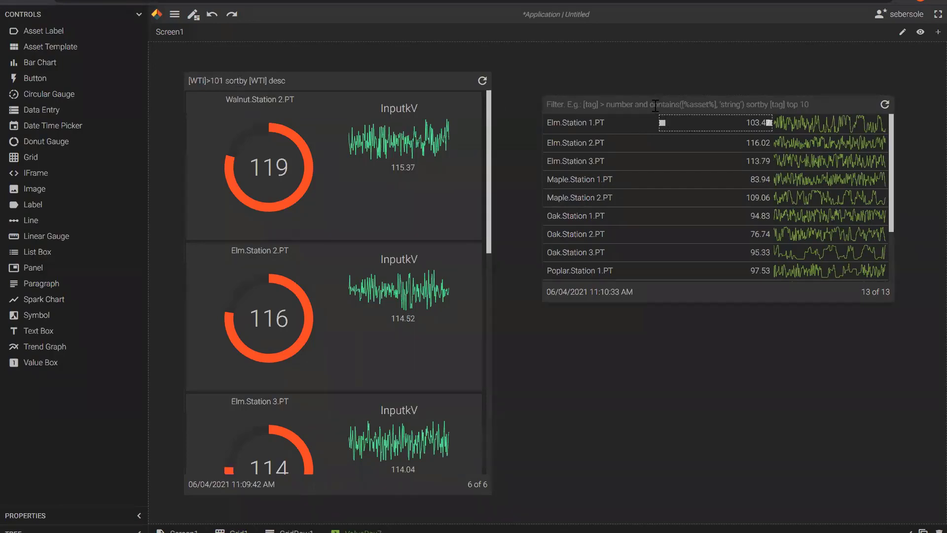
click(658, 105)
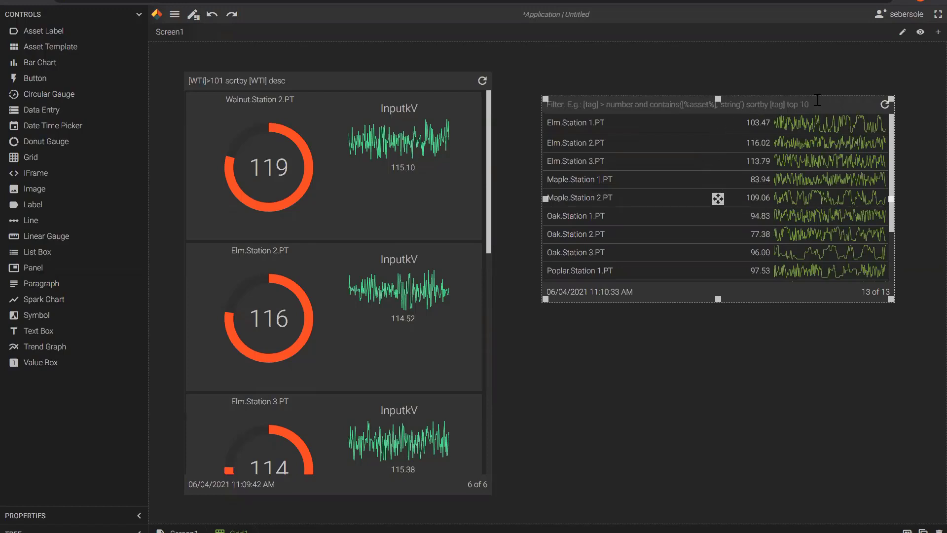
drag(842, 102, 883, 53)
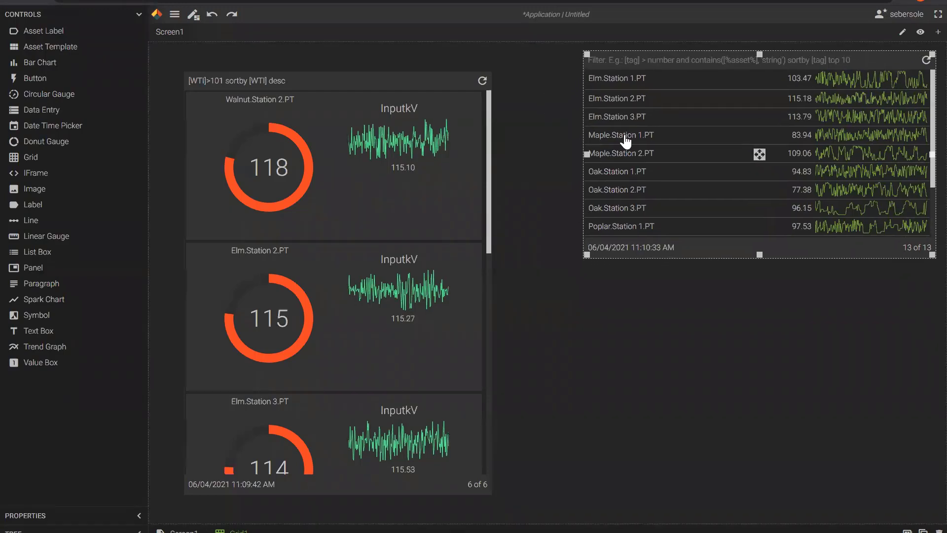
drag(557, 152, 495, 152)
click(427, 76)
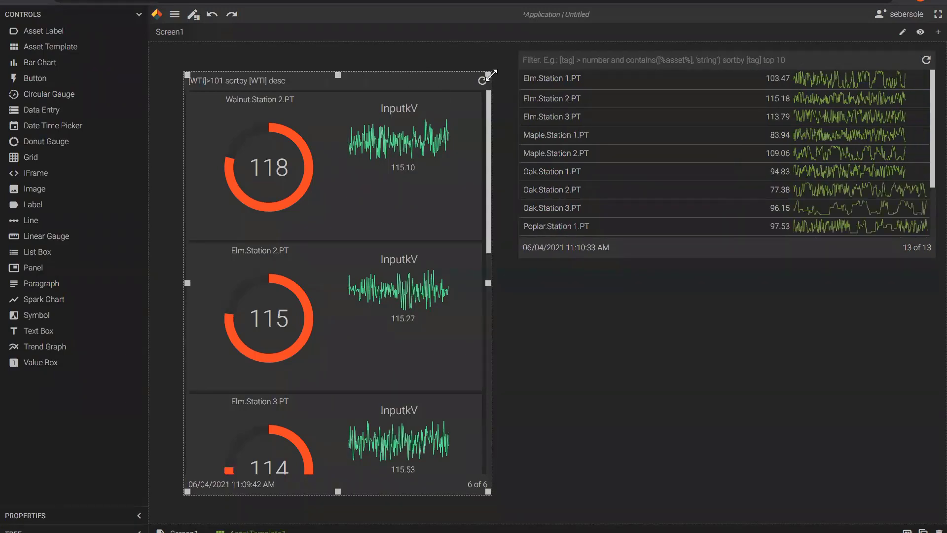
drag(491, 65, 502, 63)
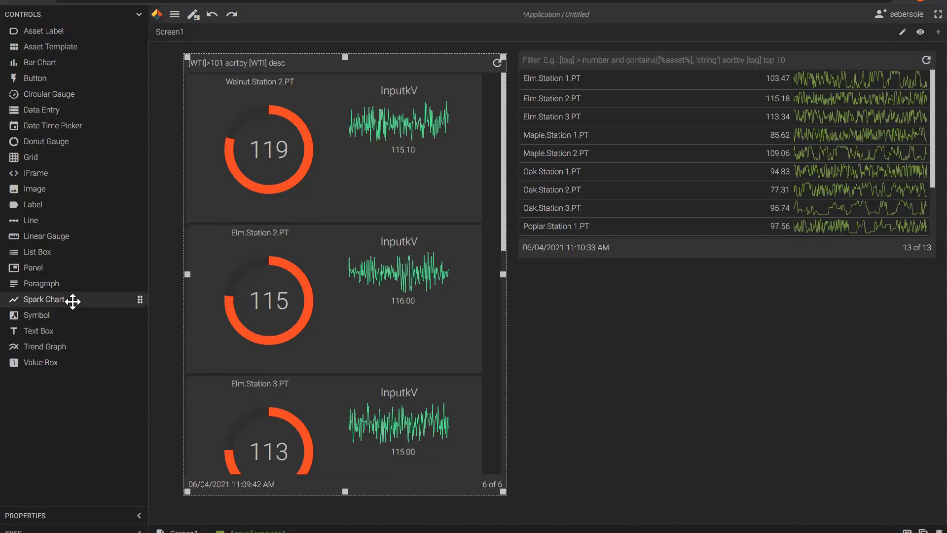
Drop a Panel below Grid1 and stretch it across the lower right of Screen1.
drag(36, 269, 622, 352)
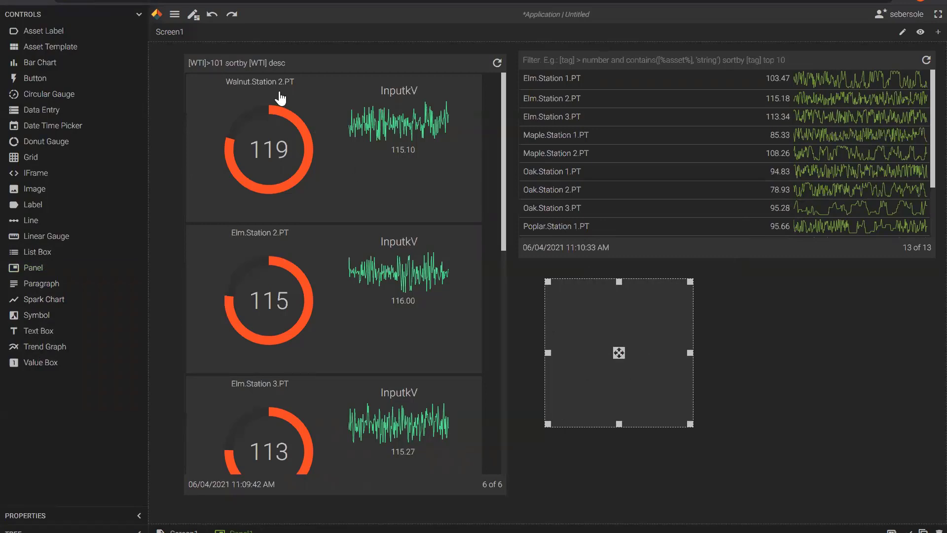
click(139, 15)
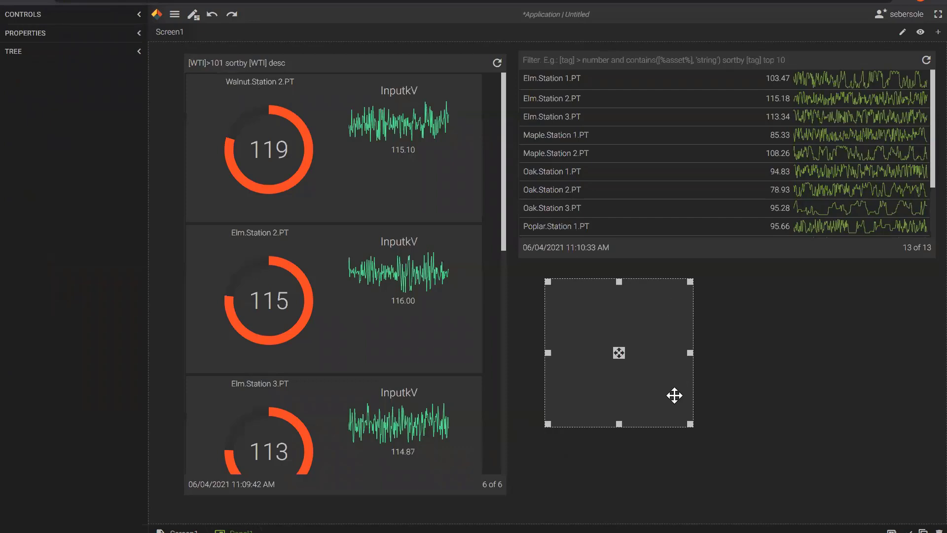
drag(690, 424, 917, 486)
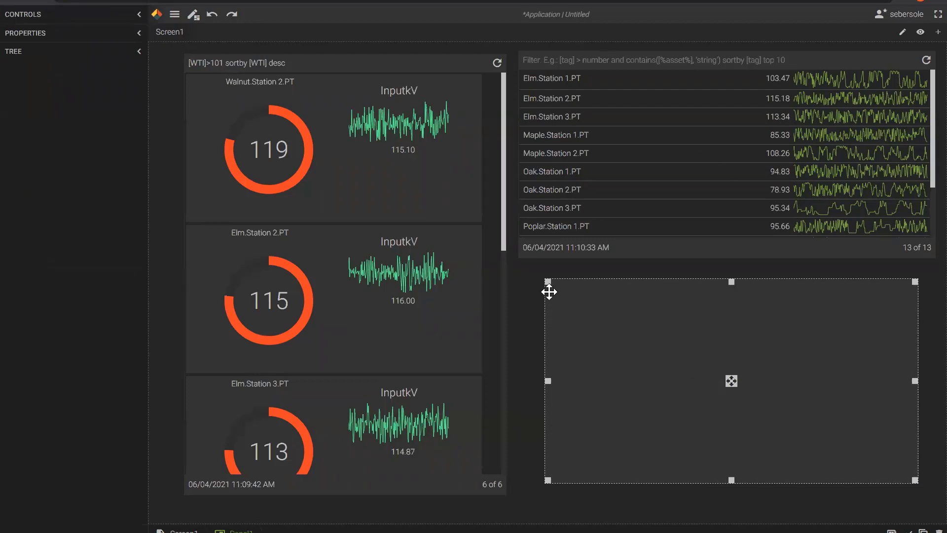
drag(541, 283, 526, 280)
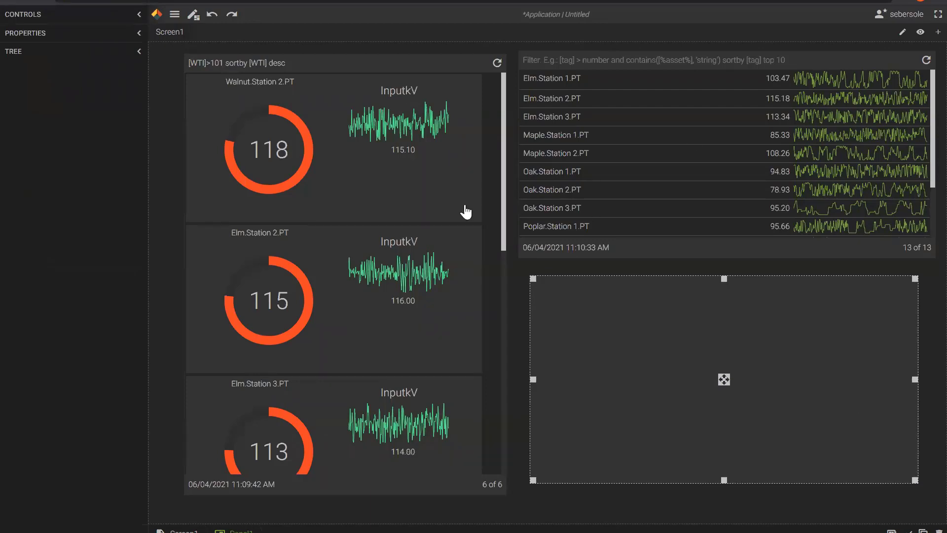
Set the panel's AssetInstance to Elm.Station 1.PT via Sub Station > Transformer.
click(138, 34)
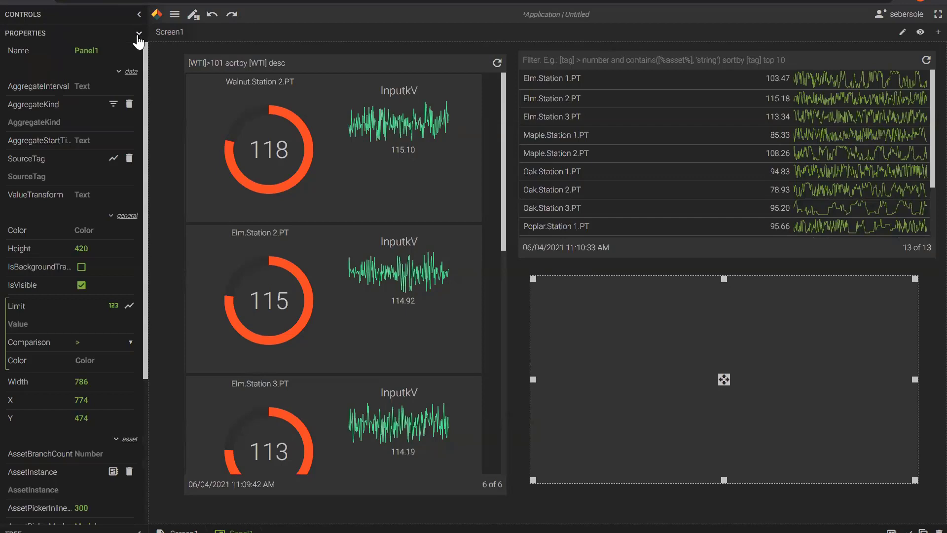
scroll(30, 377, down, 2)
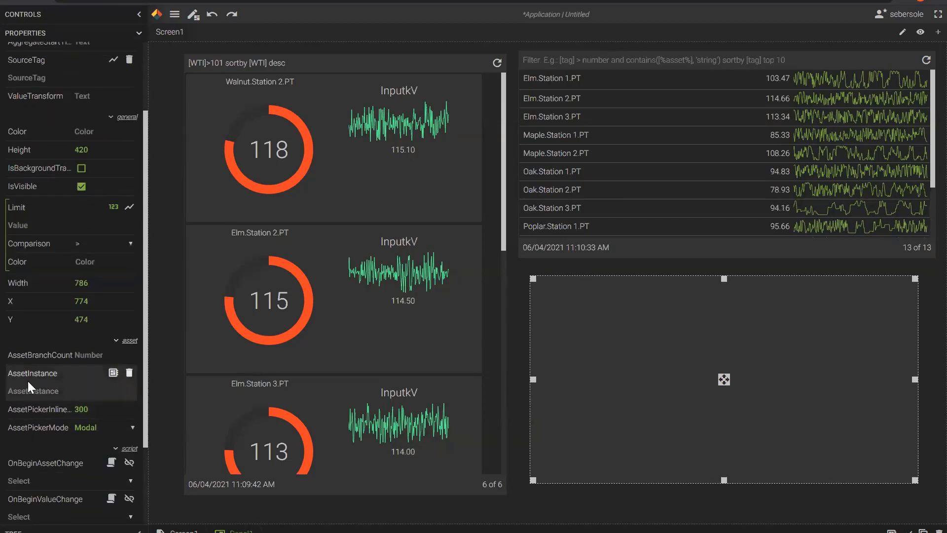
click(113, 373)
click(335, 181)
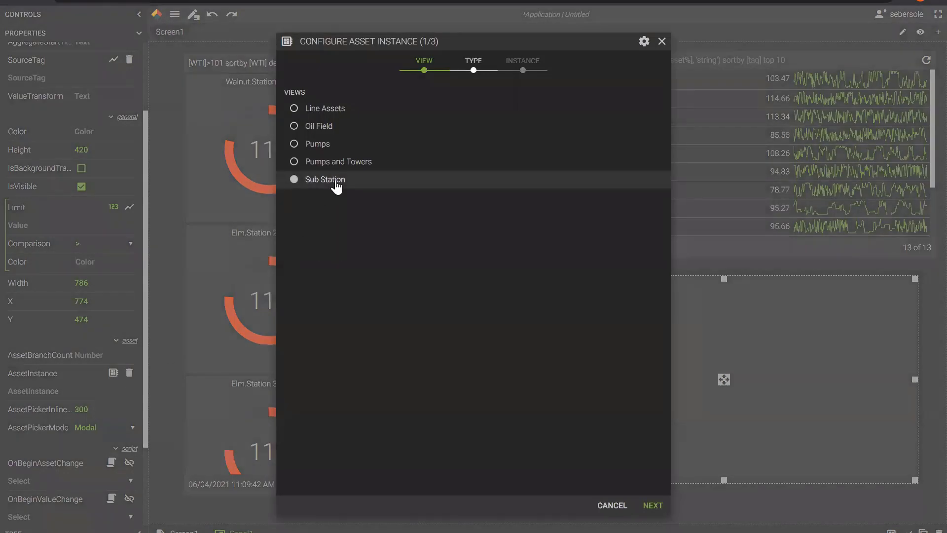
click(473, 73)
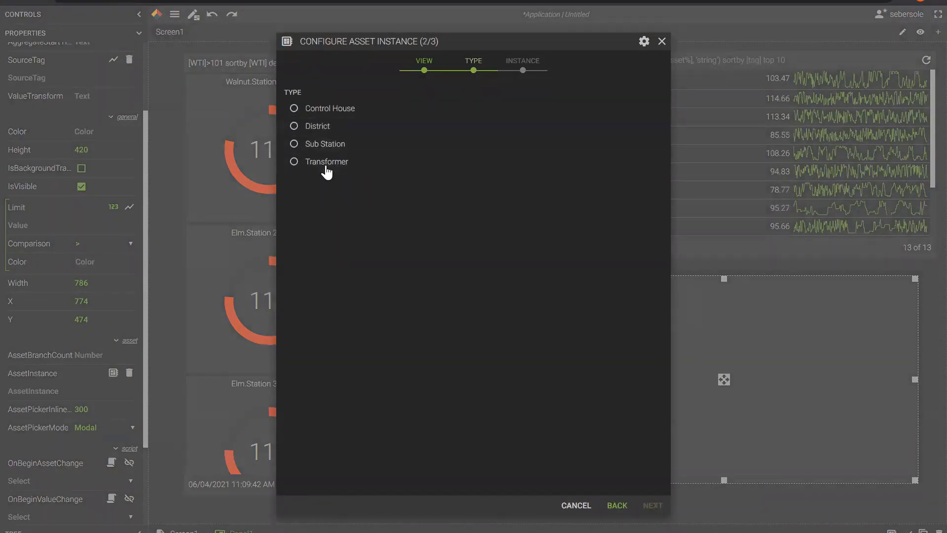
click(333, 168)
click(524, 73)
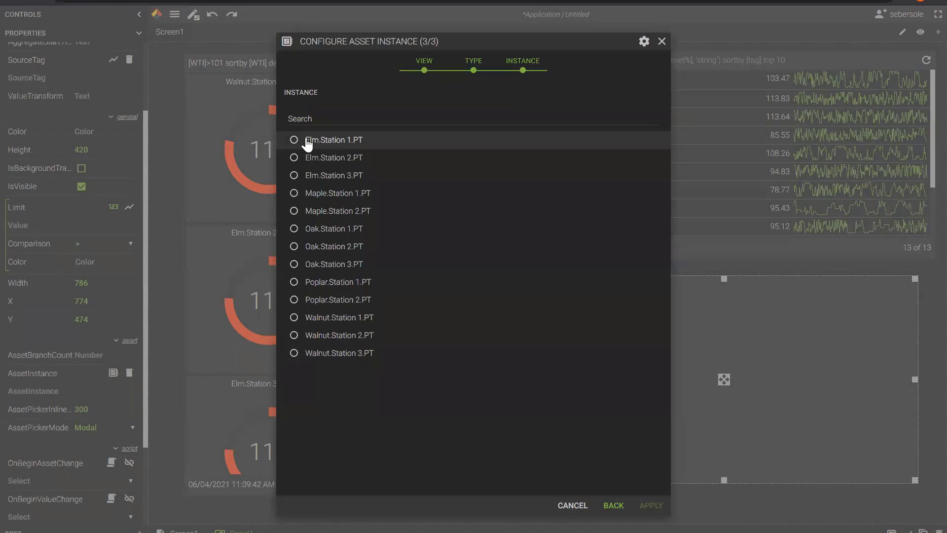
click(334, 147)
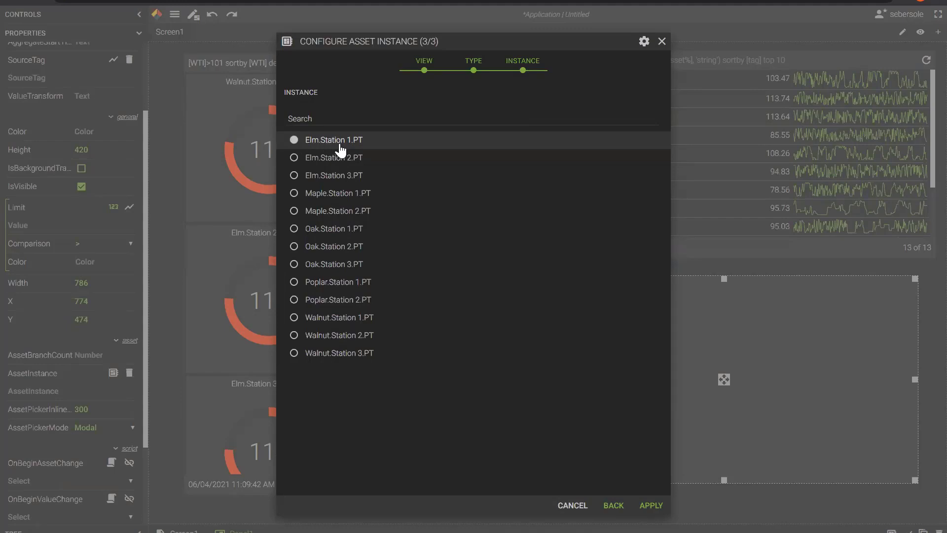
click(650, 505)
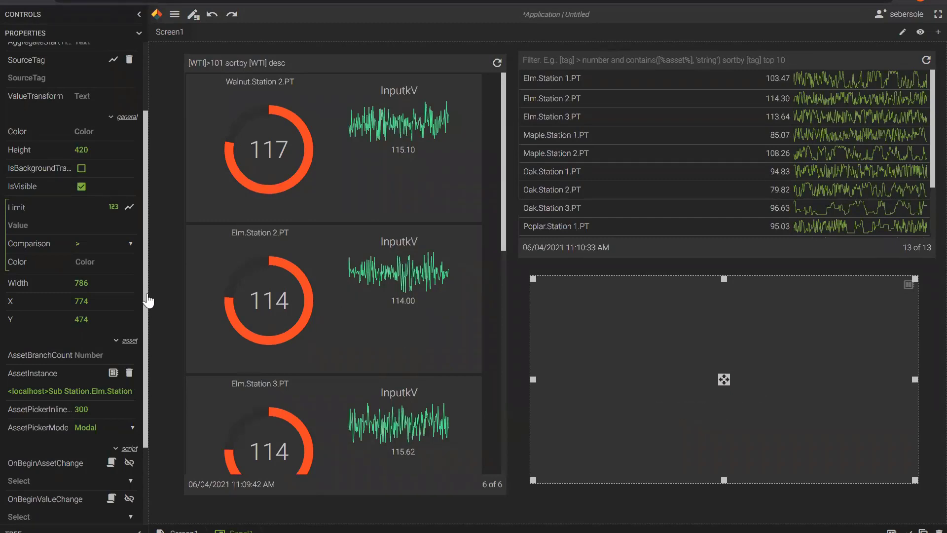
click(138, 15)
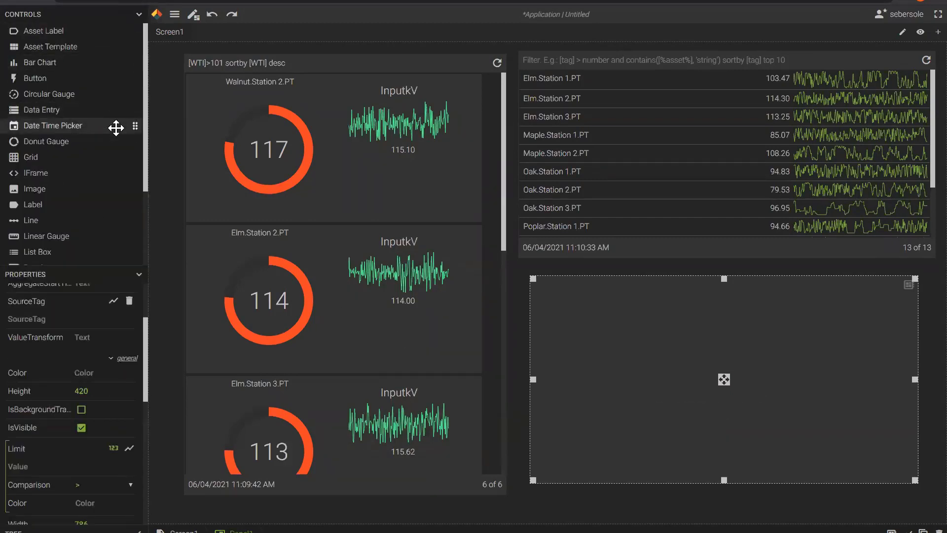
Add a symbol to the panel using the insulator image from the Power category.
drag(145, 123, 141, 198)
drag(49, 210, 607, 309)
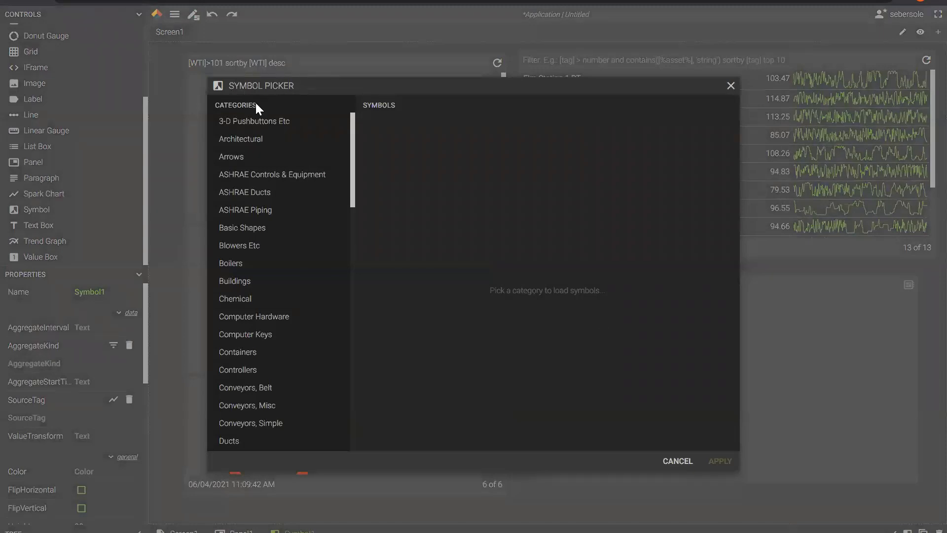
scroll(260, 231, down, 1)
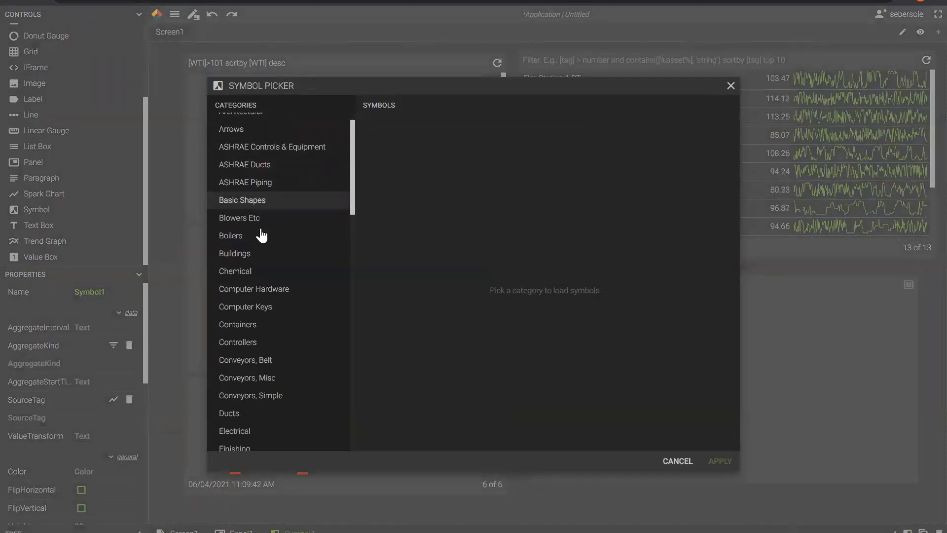
scroll(261, 236, down, 10)
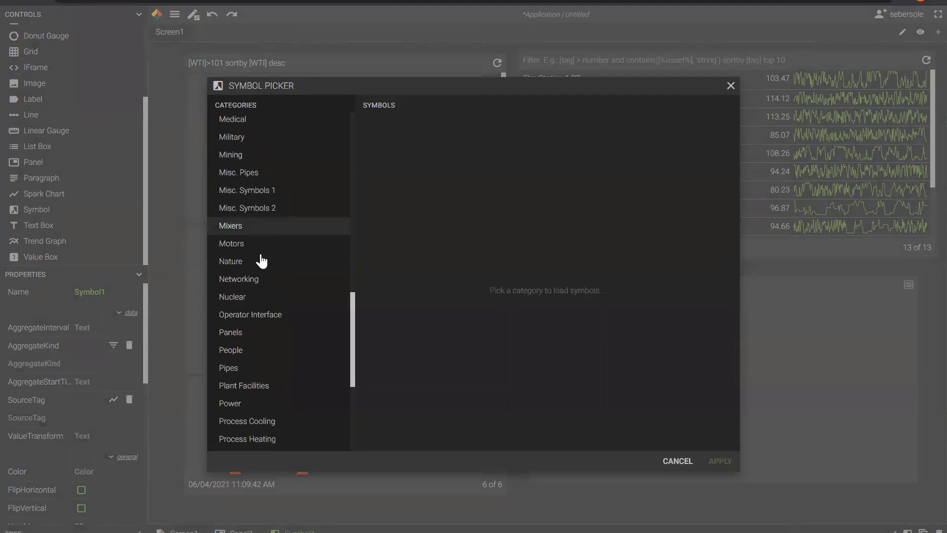
click(230, 404)
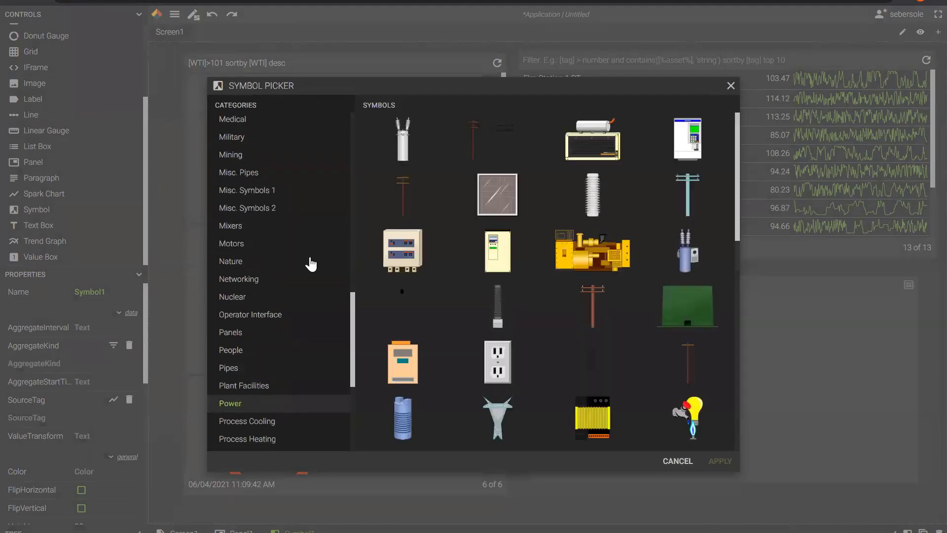
click(407, 147)
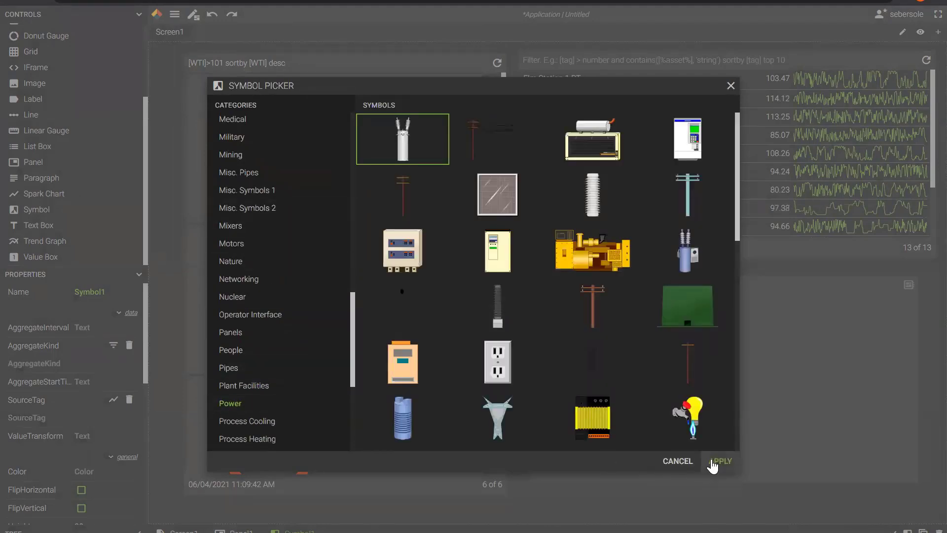
click(712, 461)
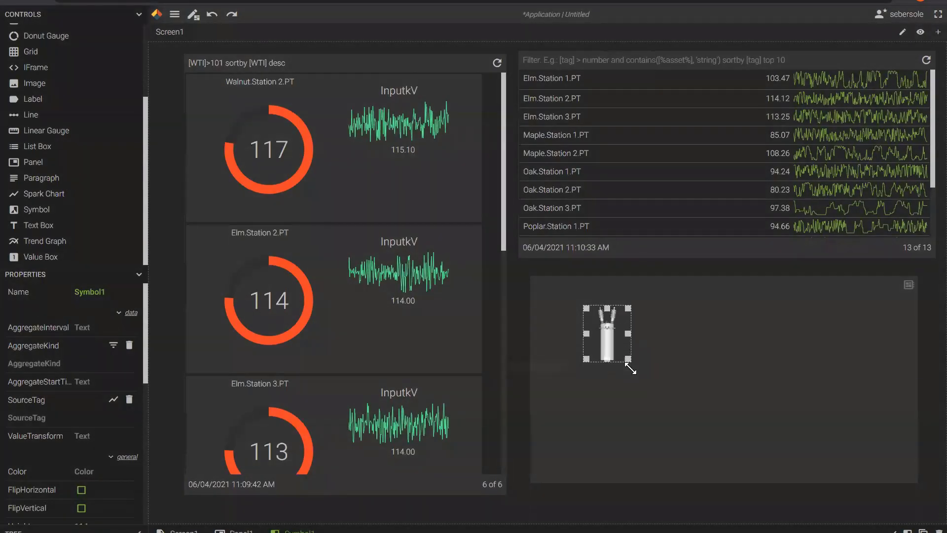
Enlarge the insulator symbol and move it to the panel's right side.
drag(631, 367, 649, 402)
drag(617, 353, 857, 378)
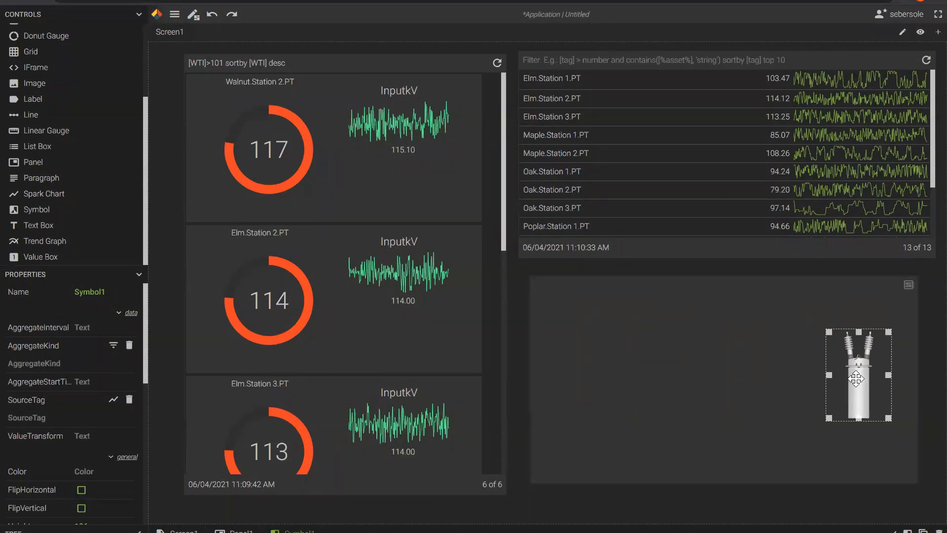
click(138, 14)
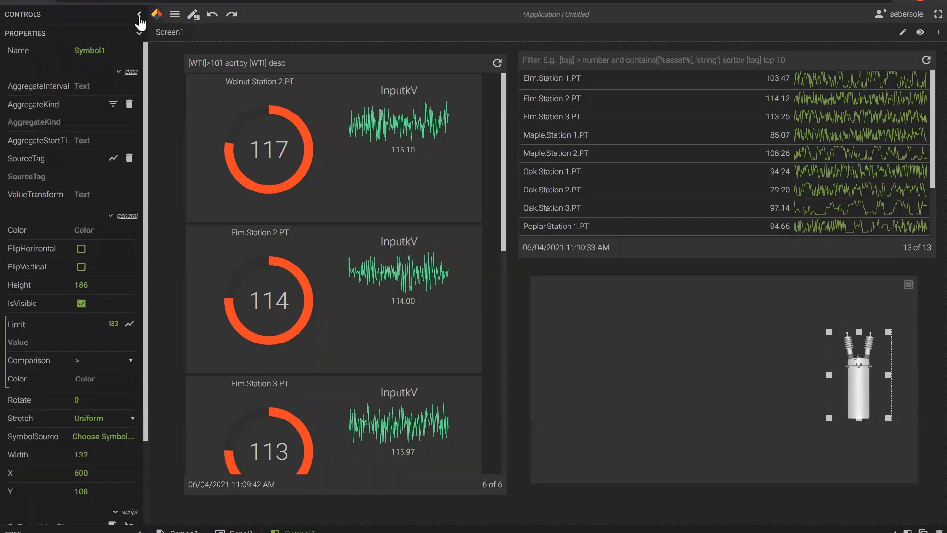
Open the symbol's source-tag picker and browse to the Sub Station branch.
click(140, 34)
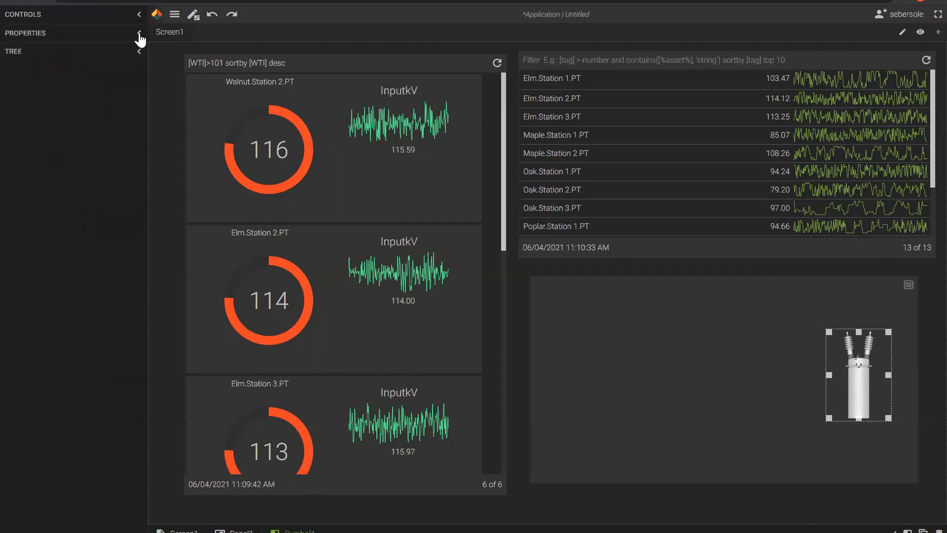
click(139, 33)
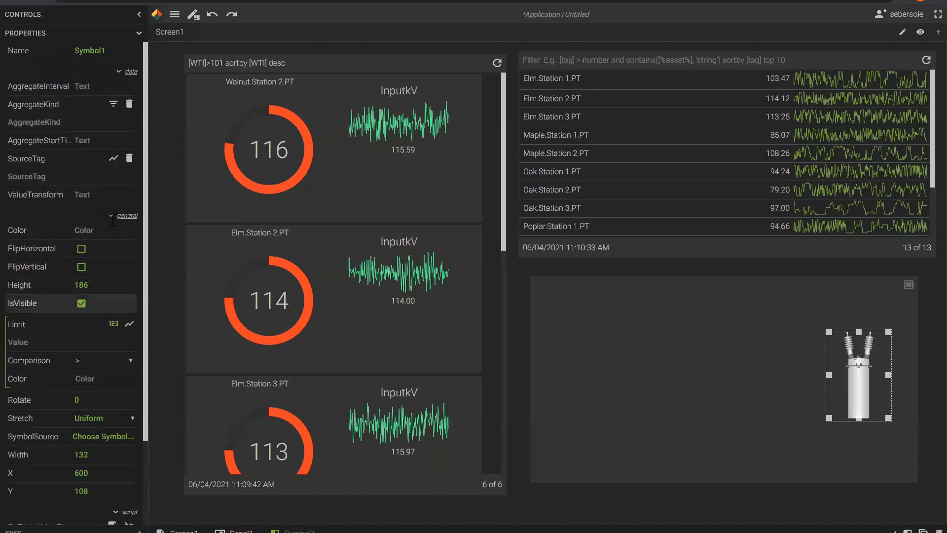
click(113, 158)
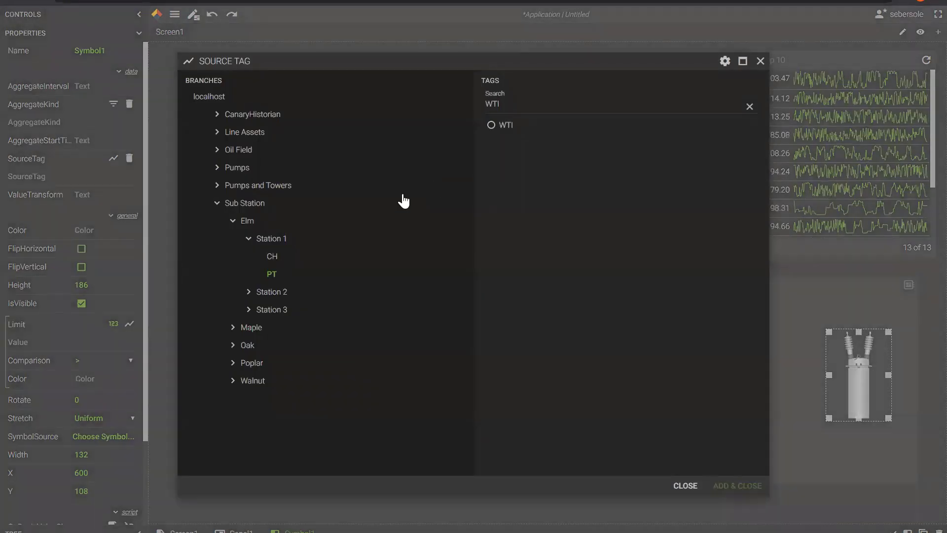
click(218, 115)
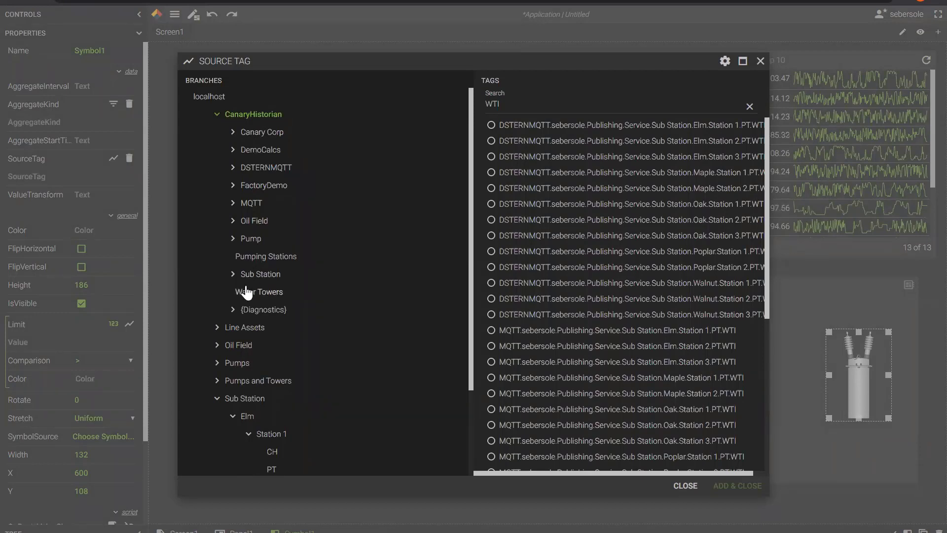
click(246, 398)
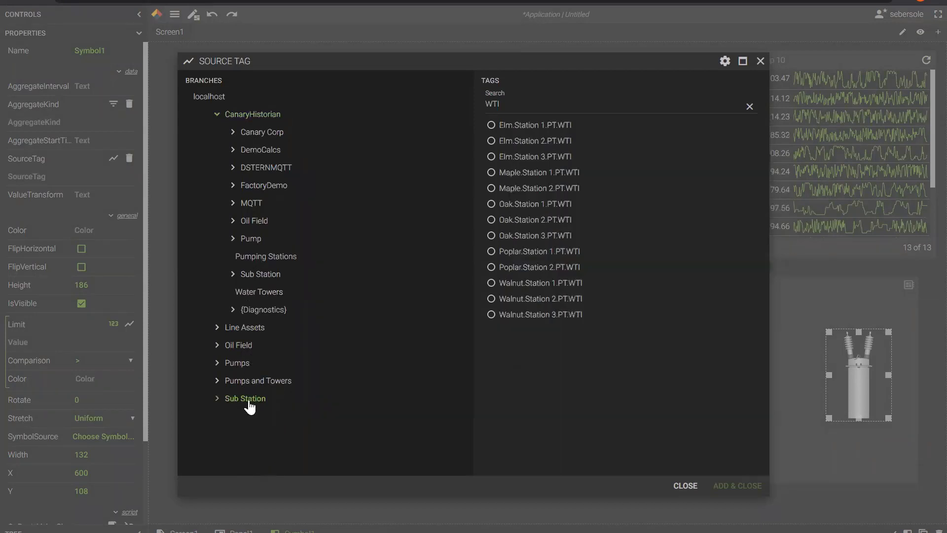
click(218, 115)
click(232, 208)
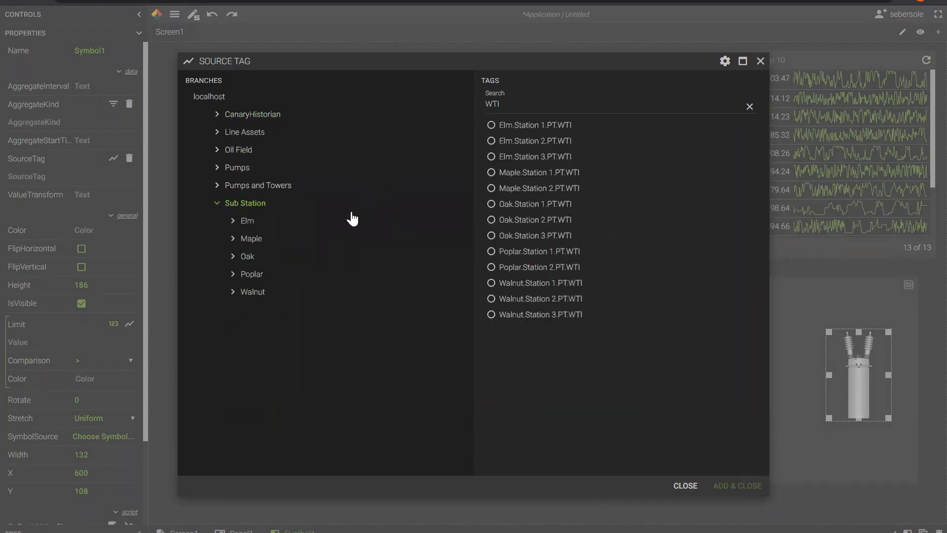
Search for WTI and bind the symbol to Elm.Station 1.PT.WTI.
double_click(503, 105)
key(BackSpace)
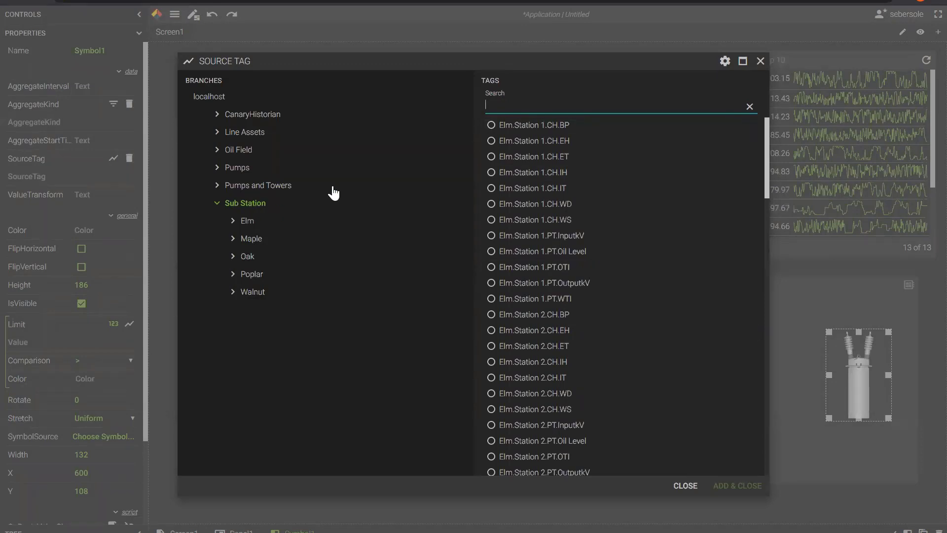
text(WTi)
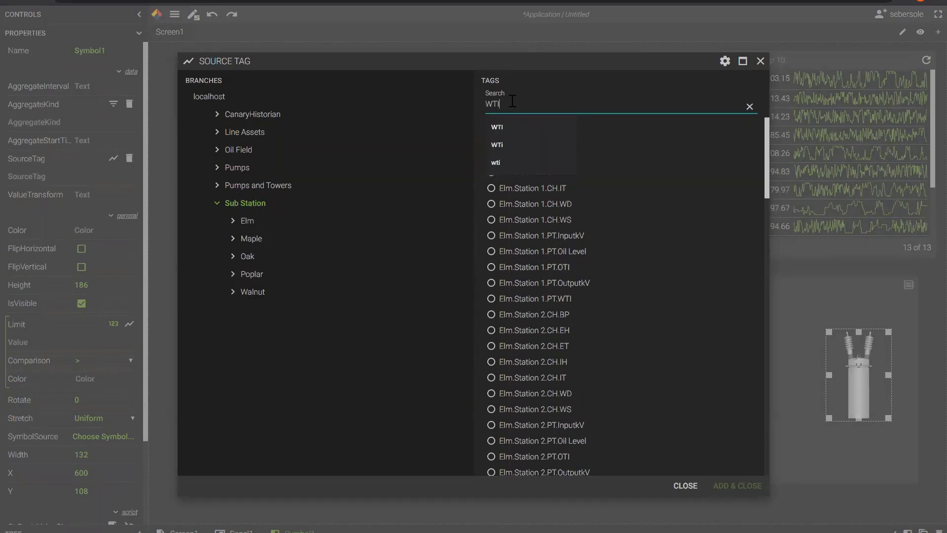
click(499, 131)
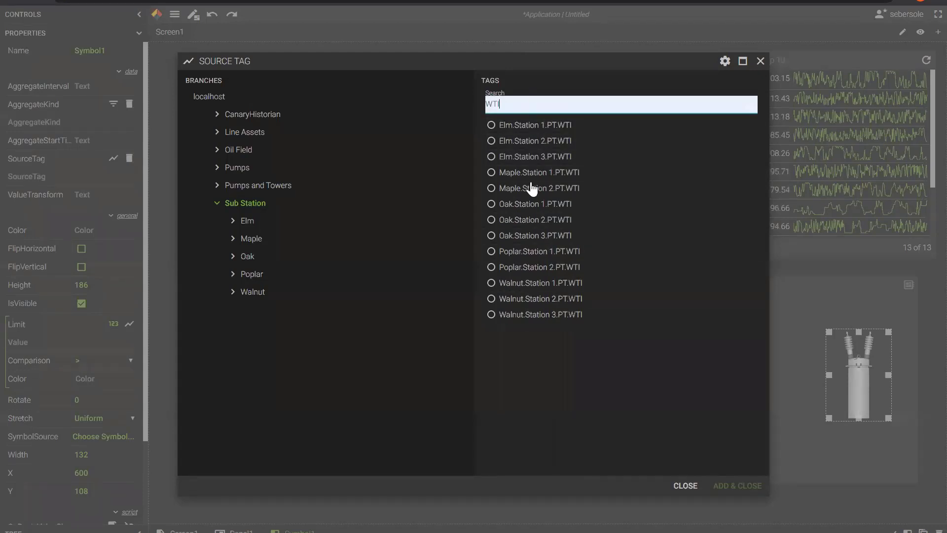
click(491, 126)
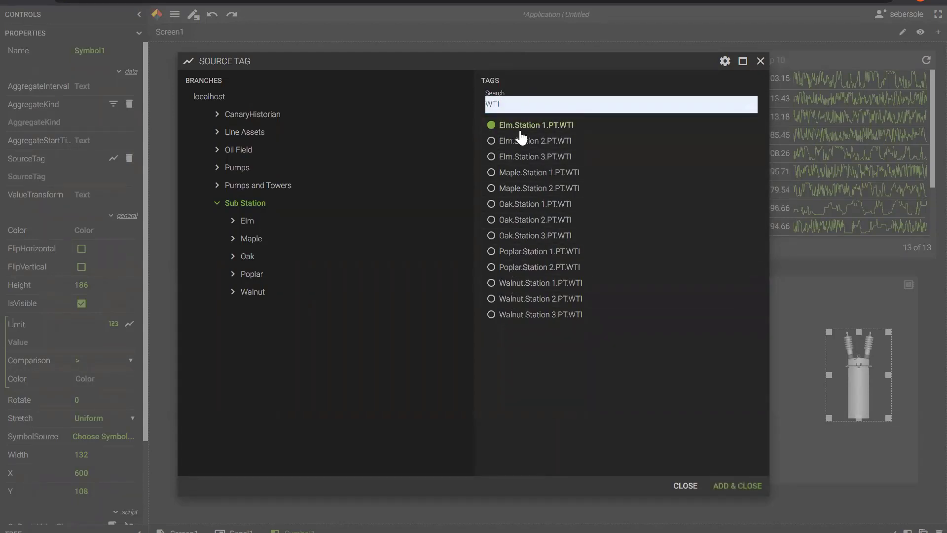
click(721, 485)
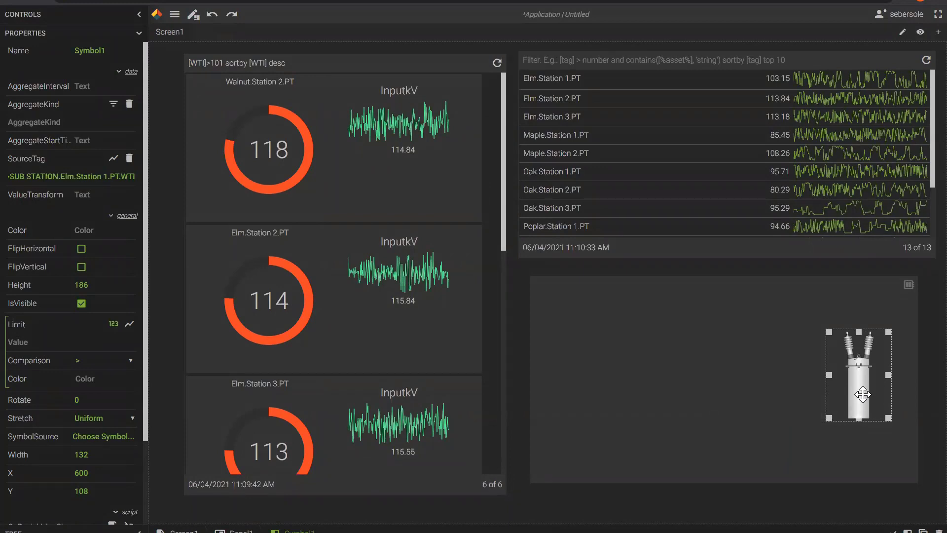
Add a symbol limit of 105 with > comparison that tints it orange (#FF5719).
click(37, 343)
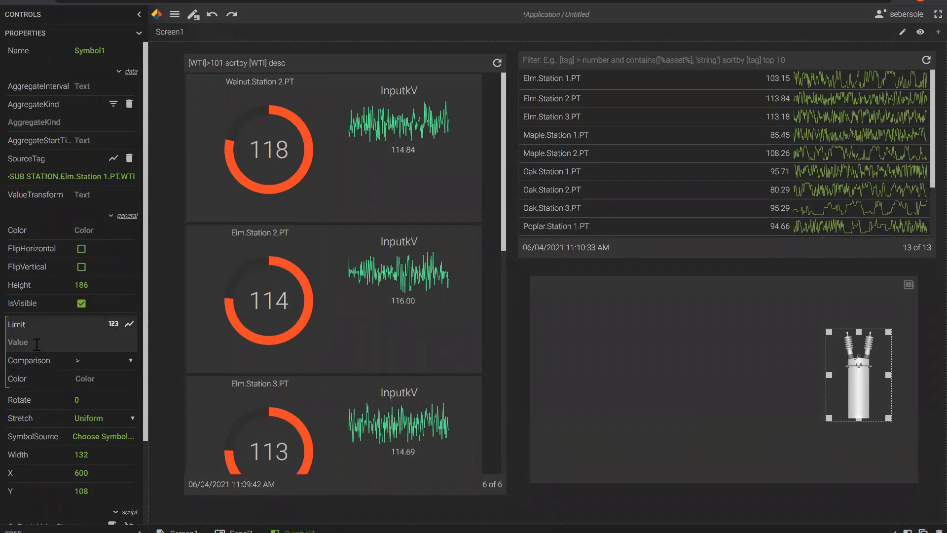
text(105)
click(129, 362)
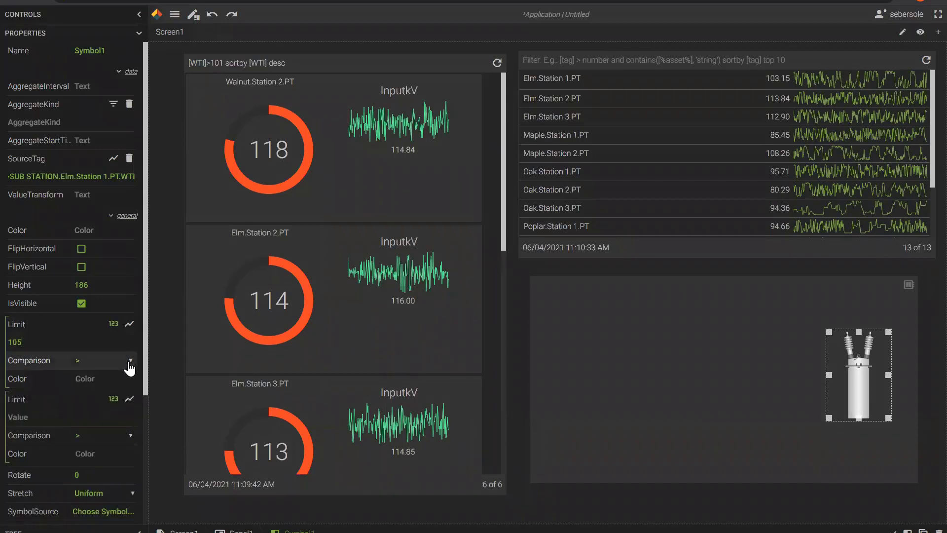
click(115, 381)
drag(85, 398, 84, 400)
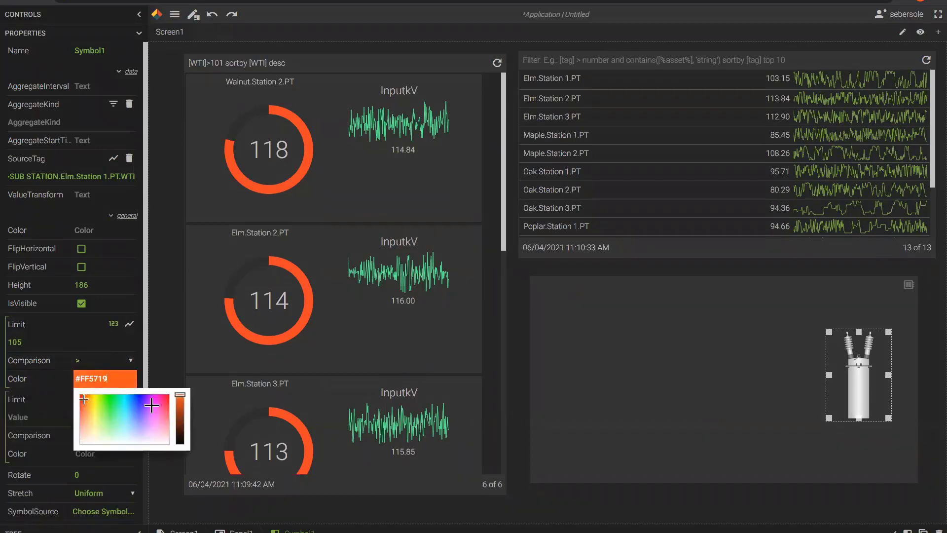
click(679, 418)
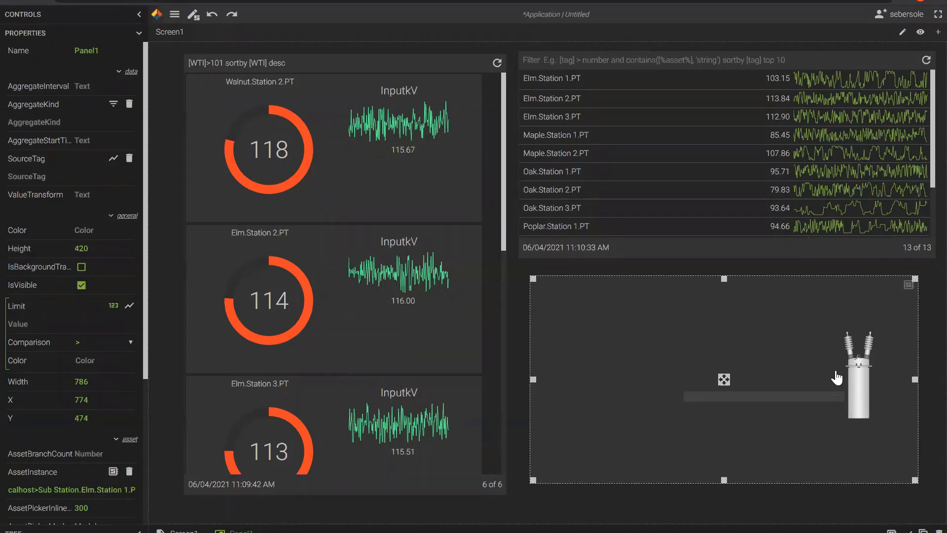
click(135, 34)
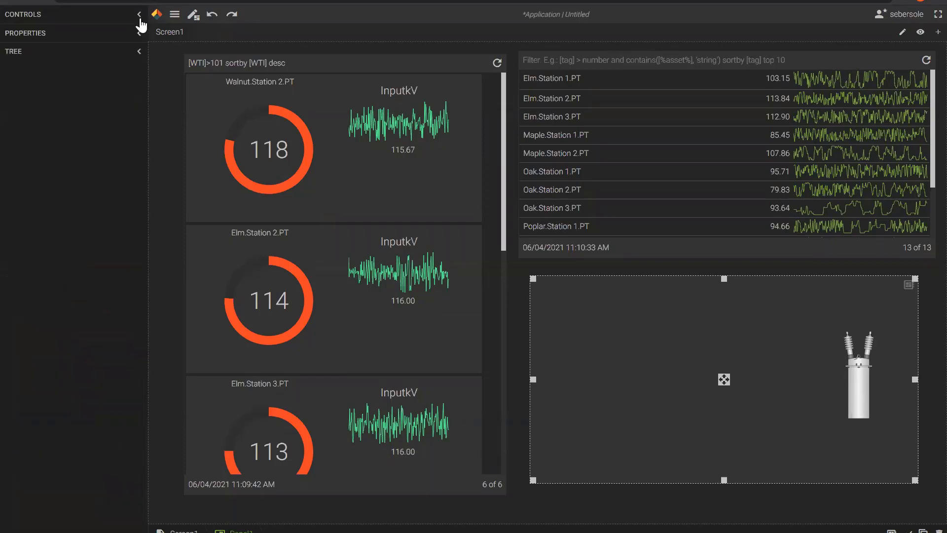
Add a circular gauge bound to Elm.Station 1.PT.WTI and move it next to the transformer.
click(138, 15)
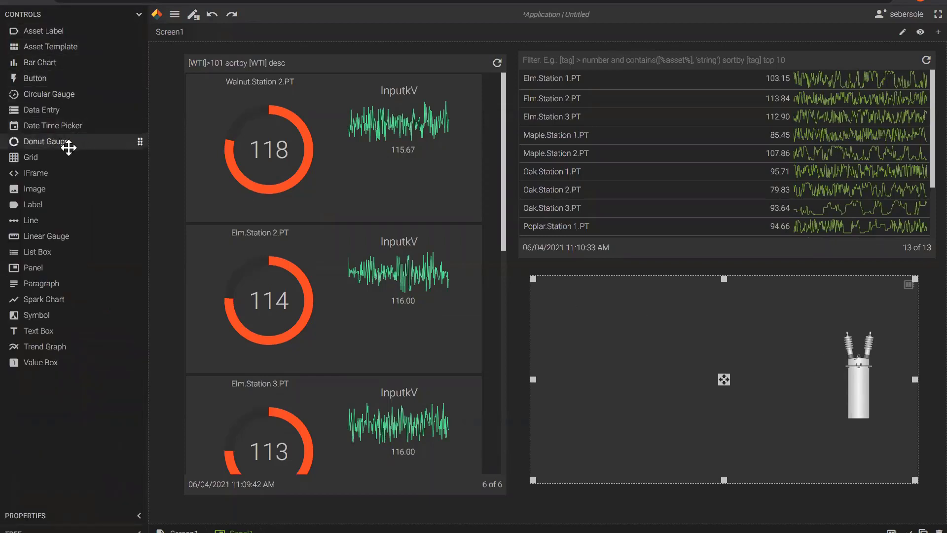
drag(60, 96, 743, 381)
double_click(738, 381)
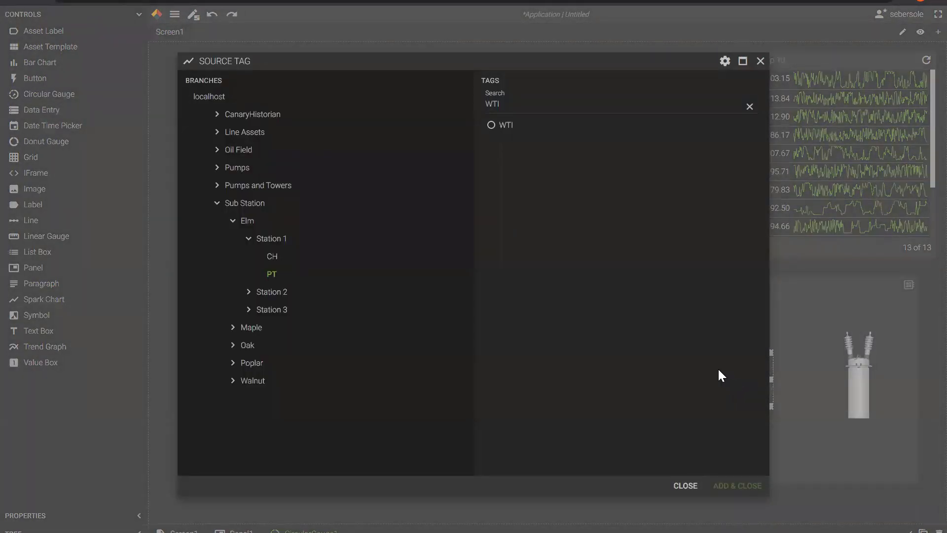
click(237, 204)
click(493, 129)
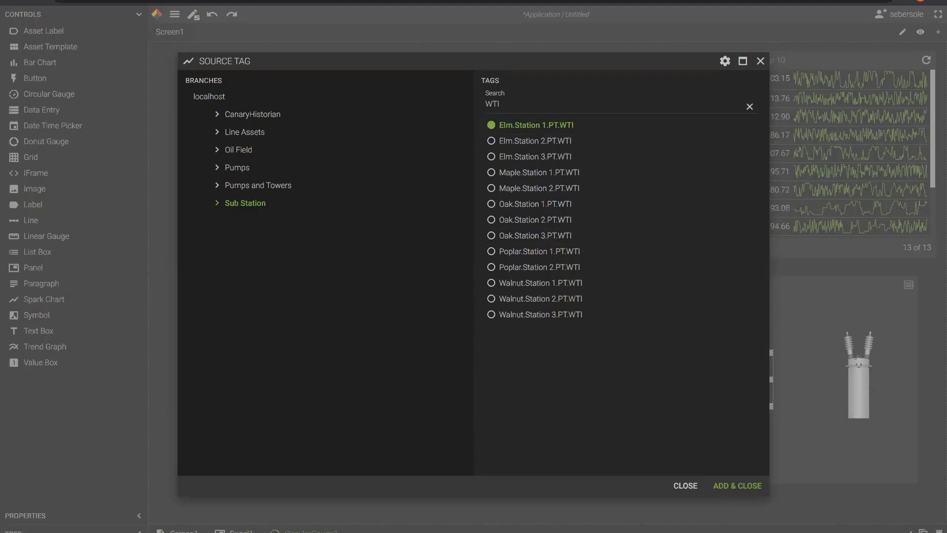
click(736, 486)
drag(749, 399, 799, 395)
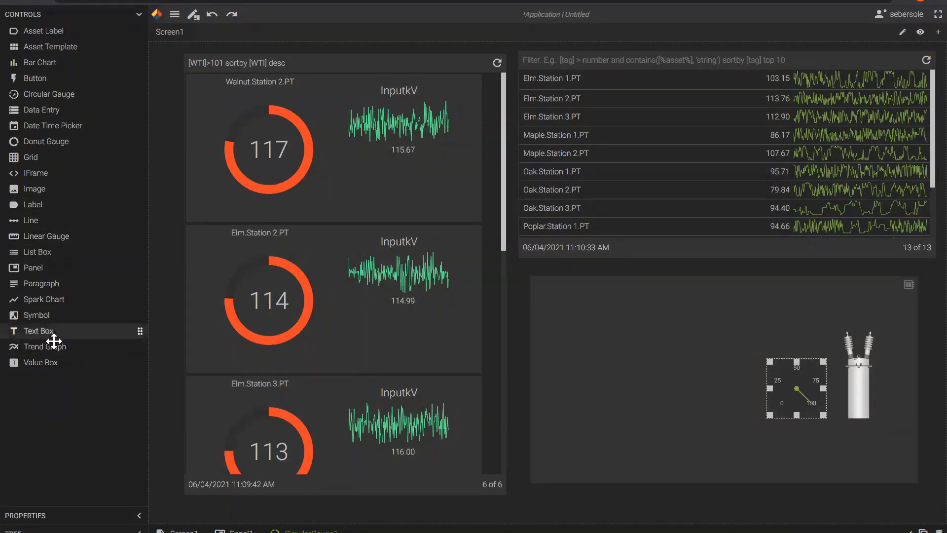
Enlarge the gauge and place a value box bound to Elm.Station 1.PT.WTI inside it.
drag(770, 361, 683, 298)
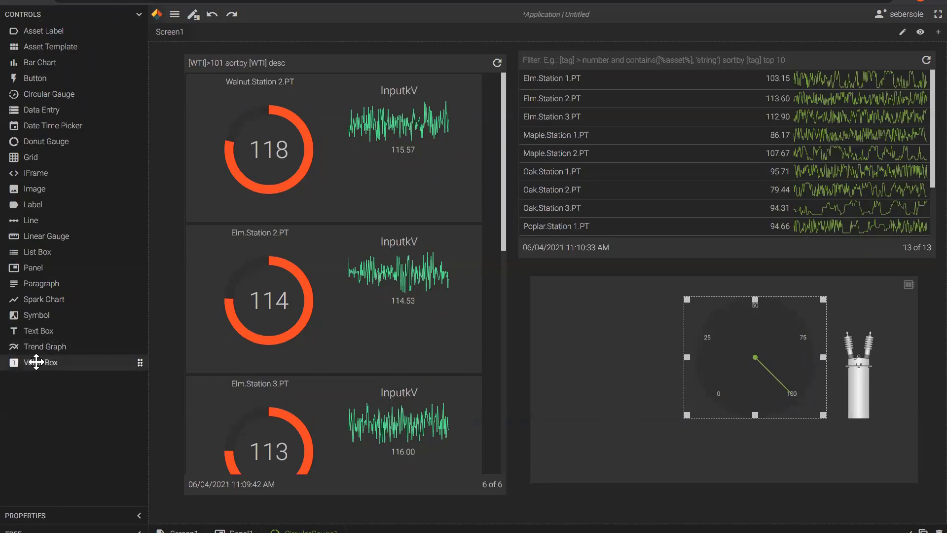
drag(36, 362, 759, 390)
double_click(756, 388)
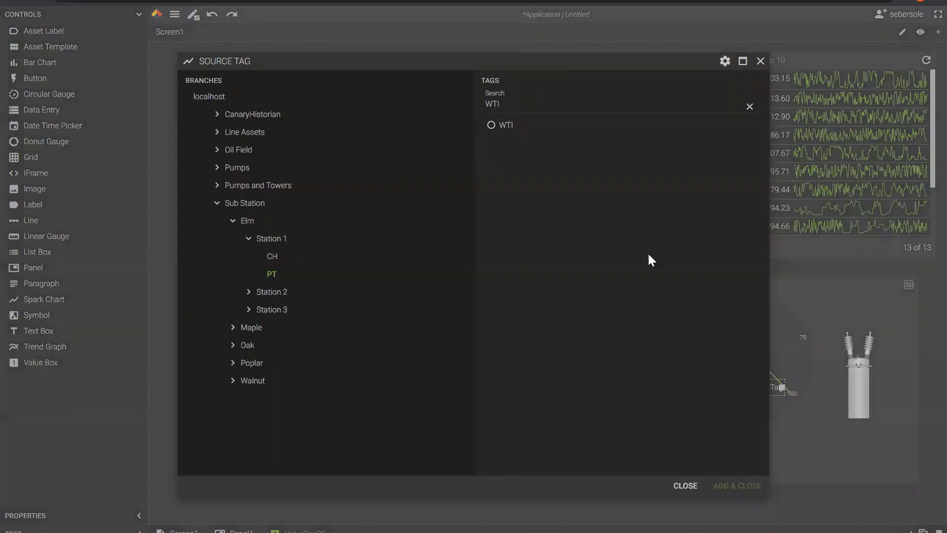
click(245, 204)
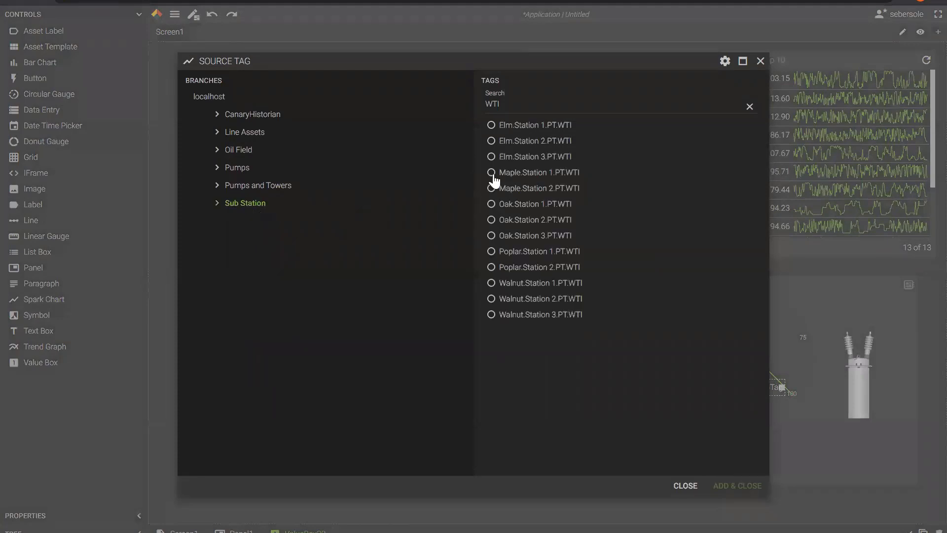
click(501, 128)
click(747, 486)
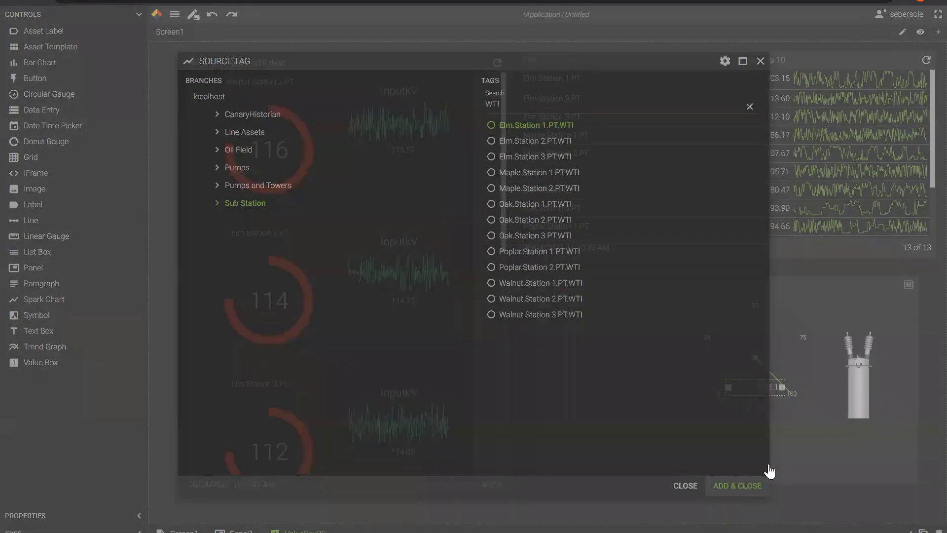
drag(751, 393, 748, 393)
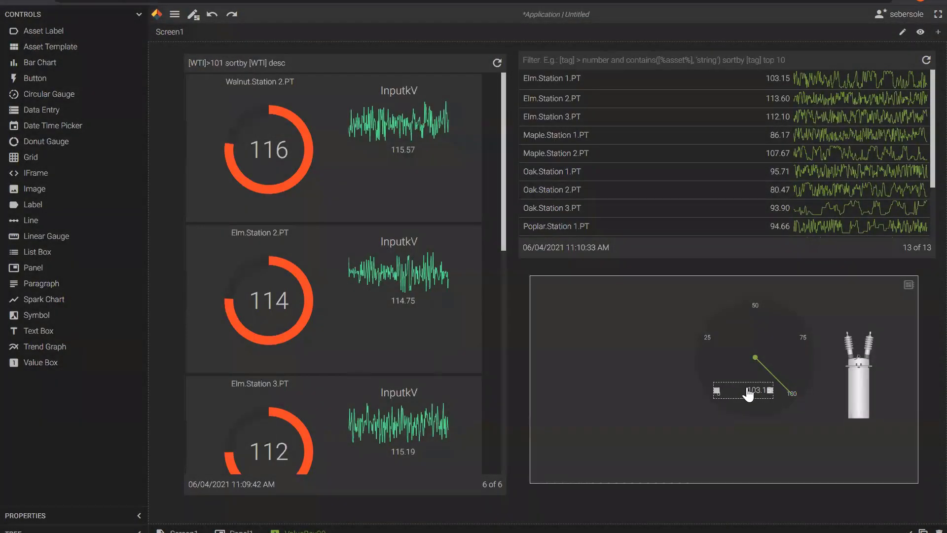
click(721, 387)
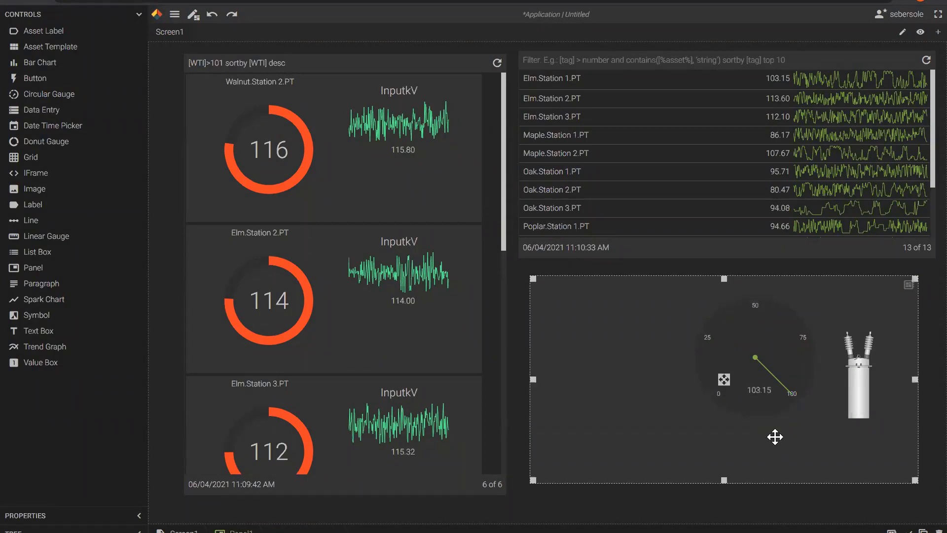
click(745, 389)
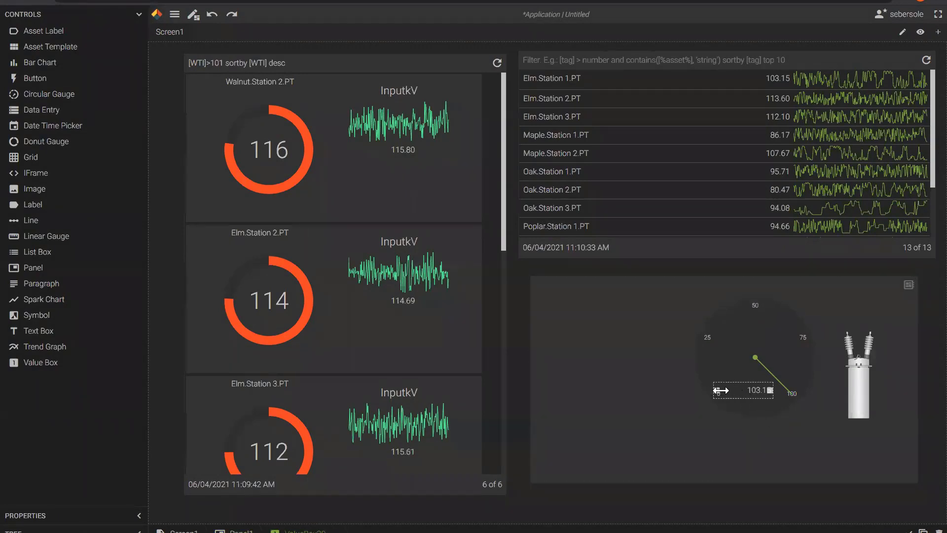
Narrow and lower the value box, shift the gauge down-left, then preview outside design mode.
drag(721, 390, 739, 391)
click(707, 445)
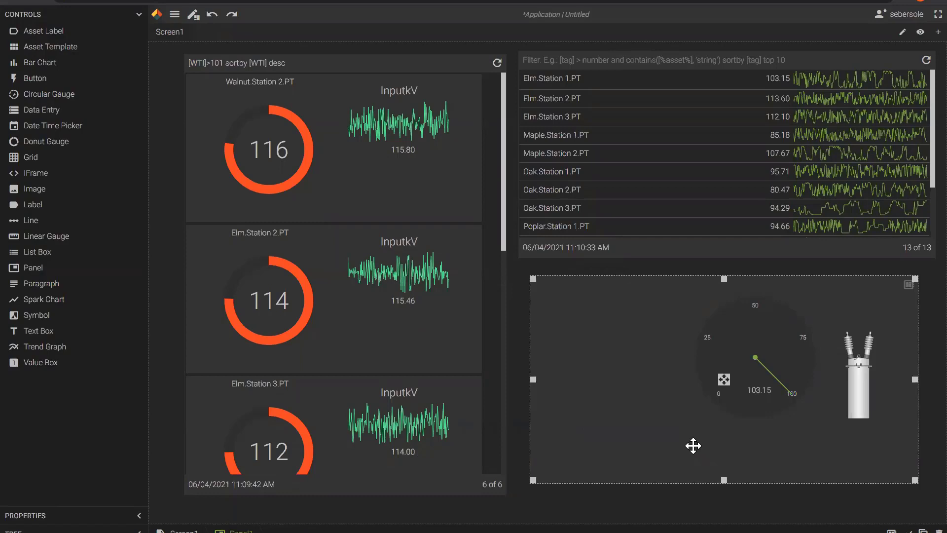
click(765, 342)
drag(760, 348, 742, 365)
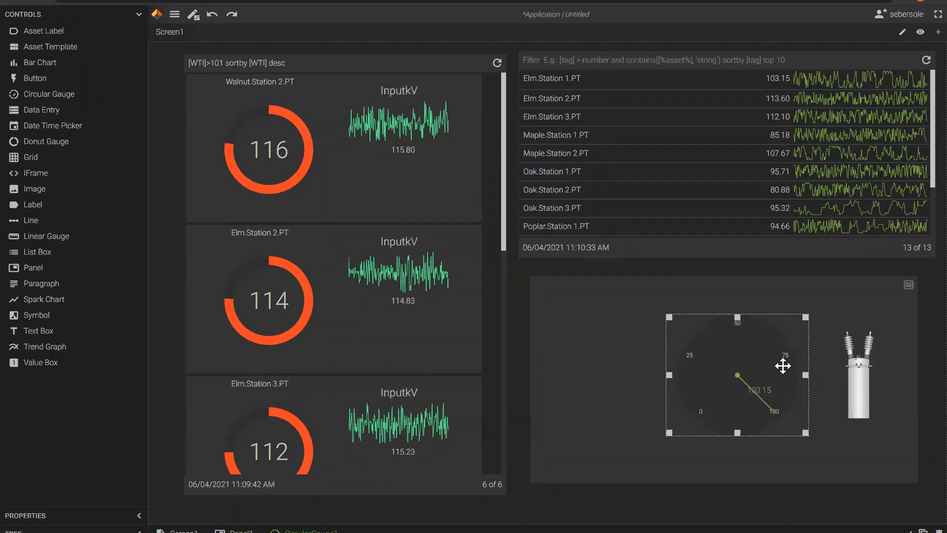
click(750, 395)
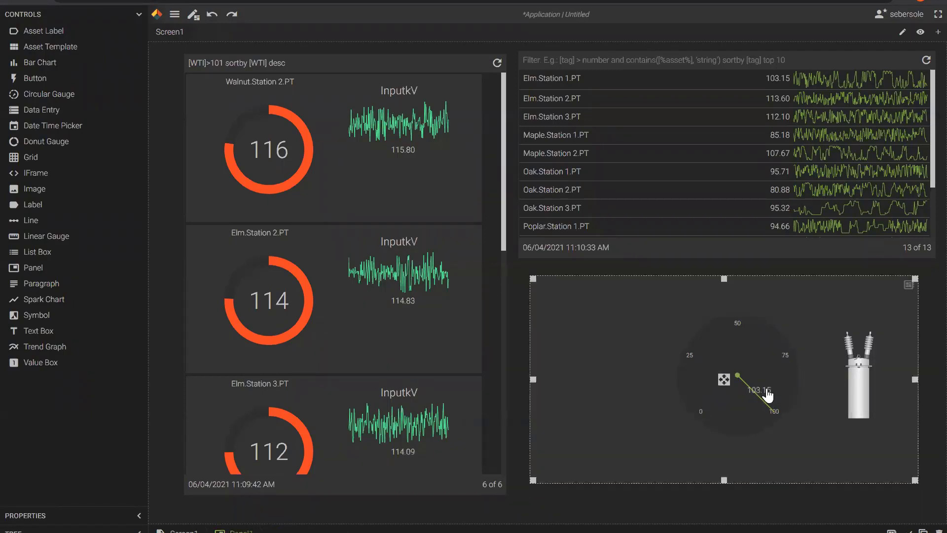
click(749, 395)
drag(757, 396, 740, 408)
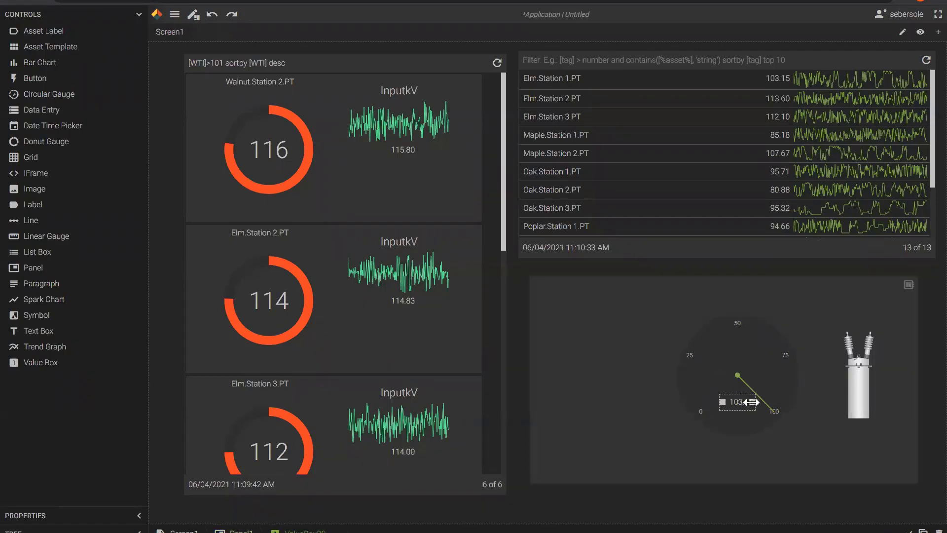
click(193, 14)
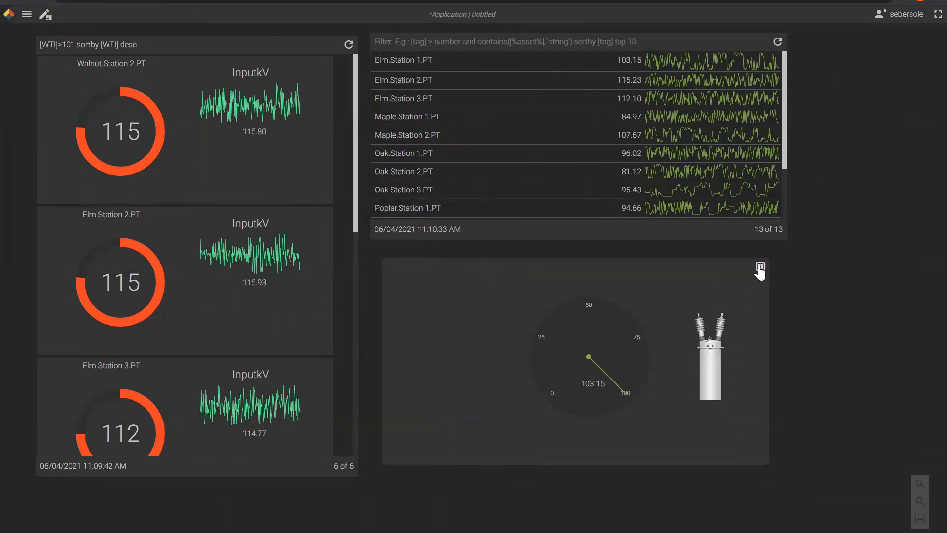
Switch the panel's asset to Elm.Station 2.PT, showing 115.23, and return to the editor.
click(760, 267)
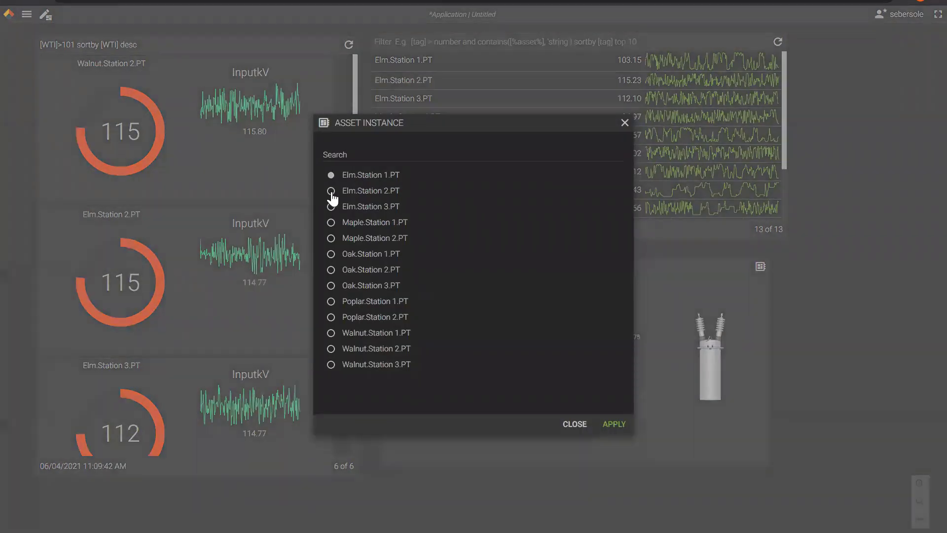
click(331, 192)
click(612, 425)
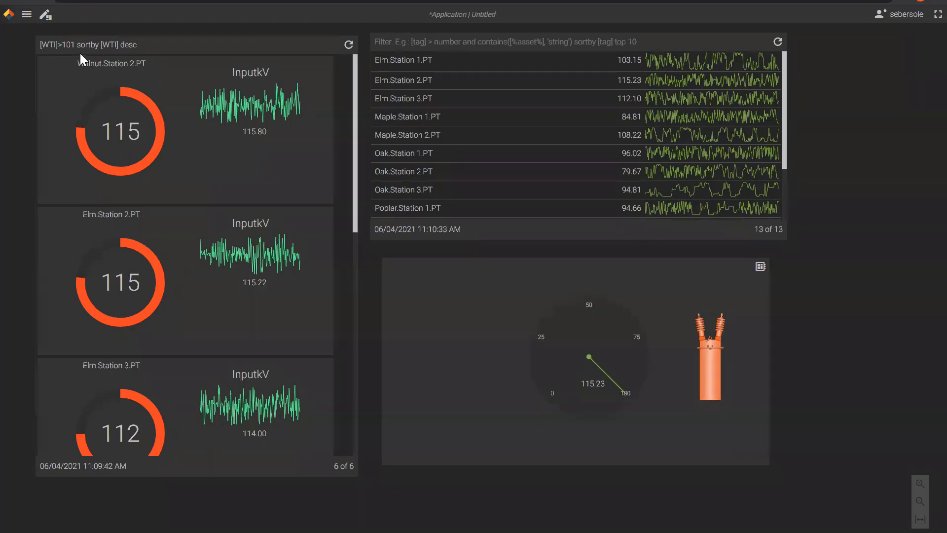
click(48, 19)
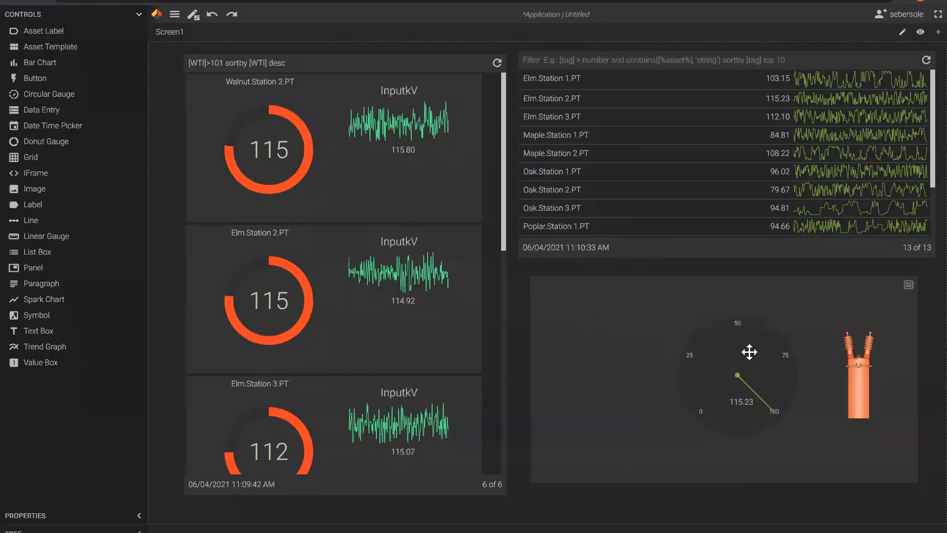
Set the gauge's ScaleMax to 150 and MajorInterval to 10.
click(738, 364)
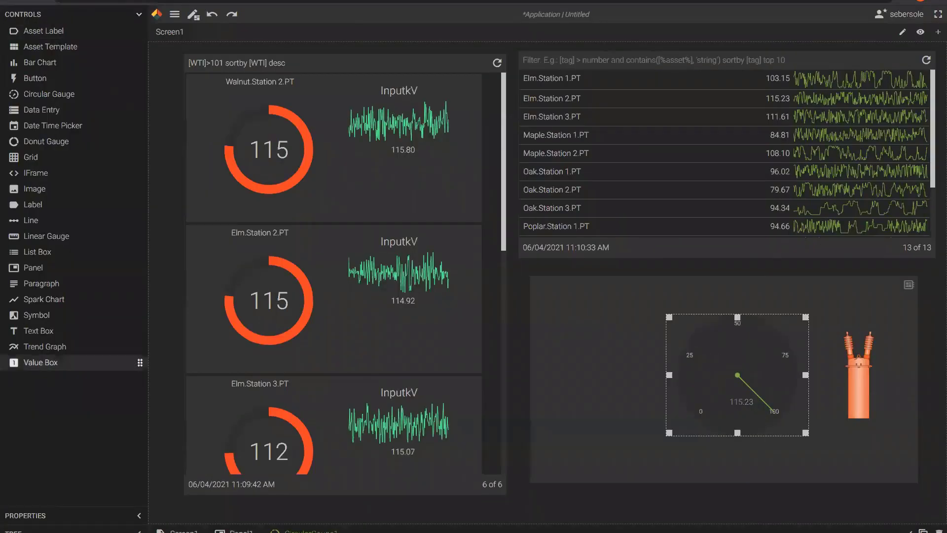
click(140, 14)
click(139, 34)
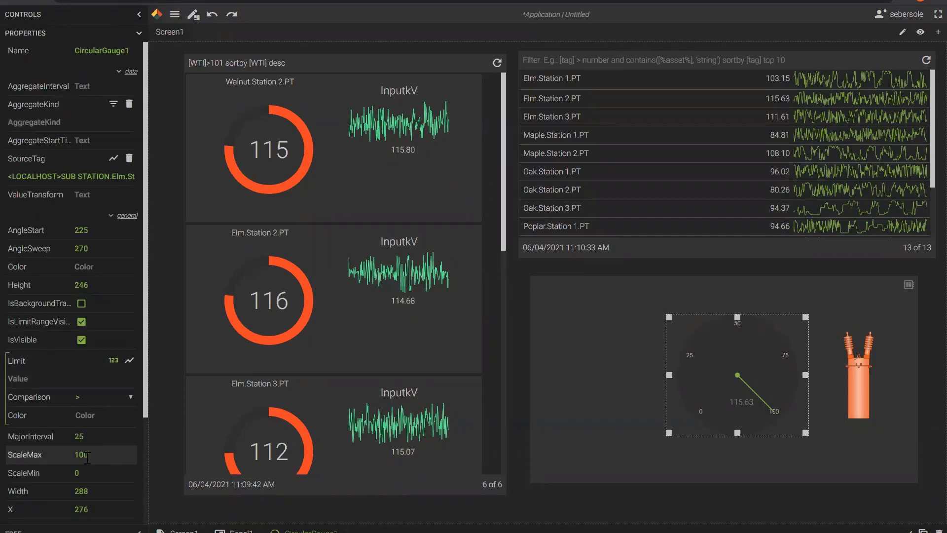
text(50)
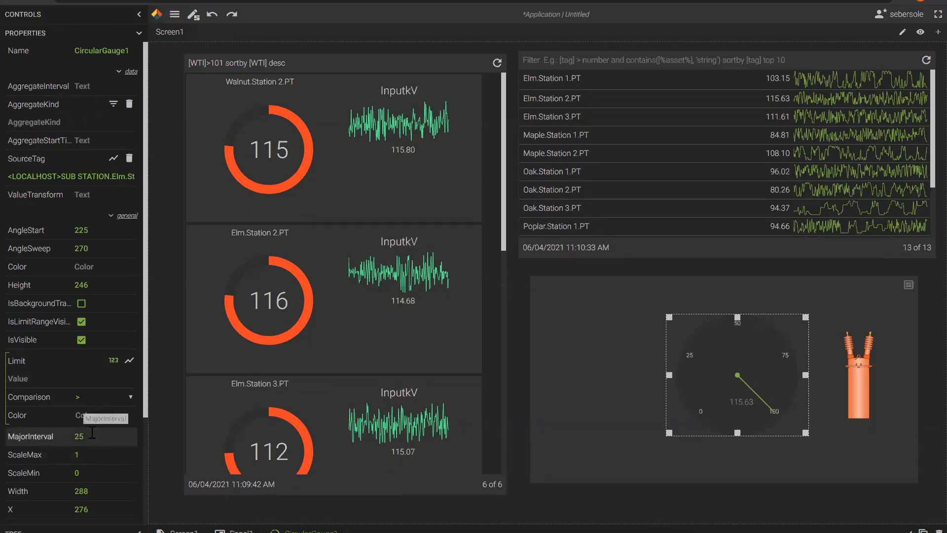
key(Tab)
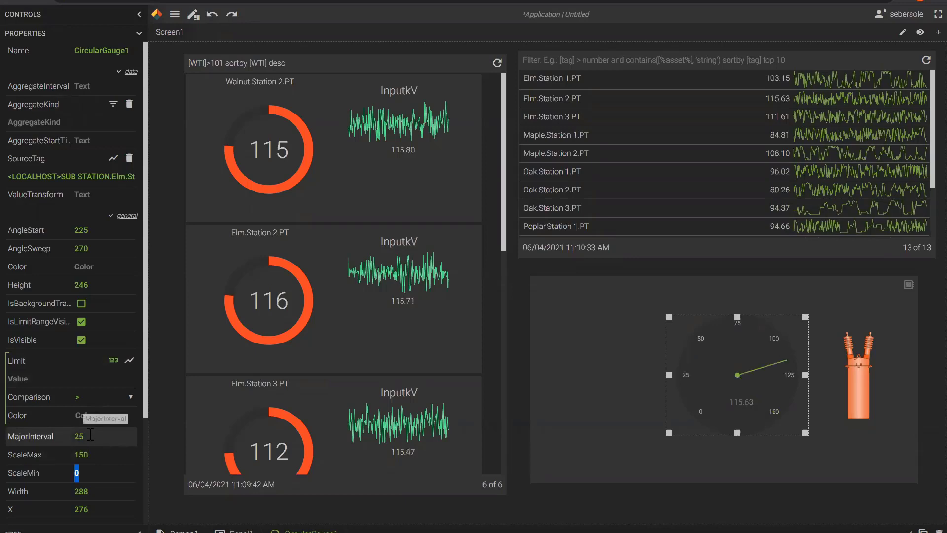
click(78, 436)
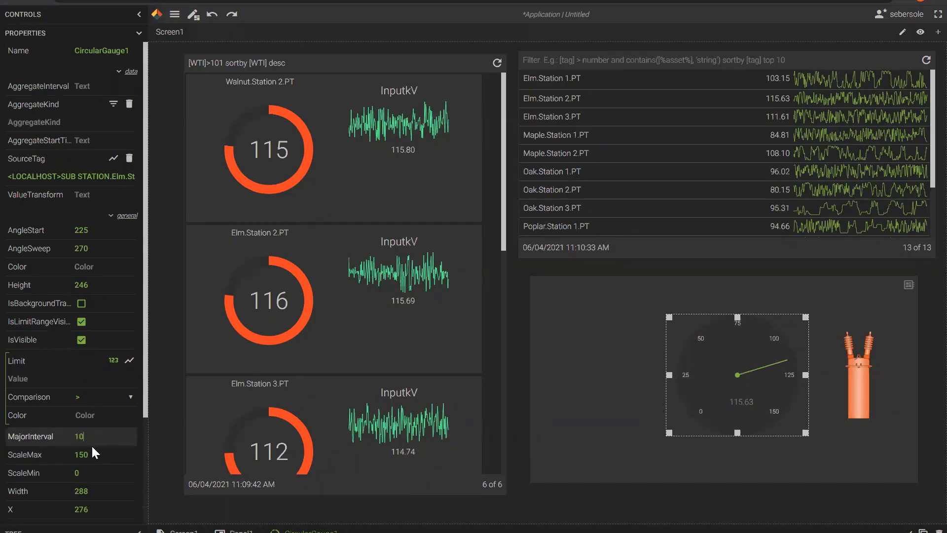
text(10)
key(Tab)
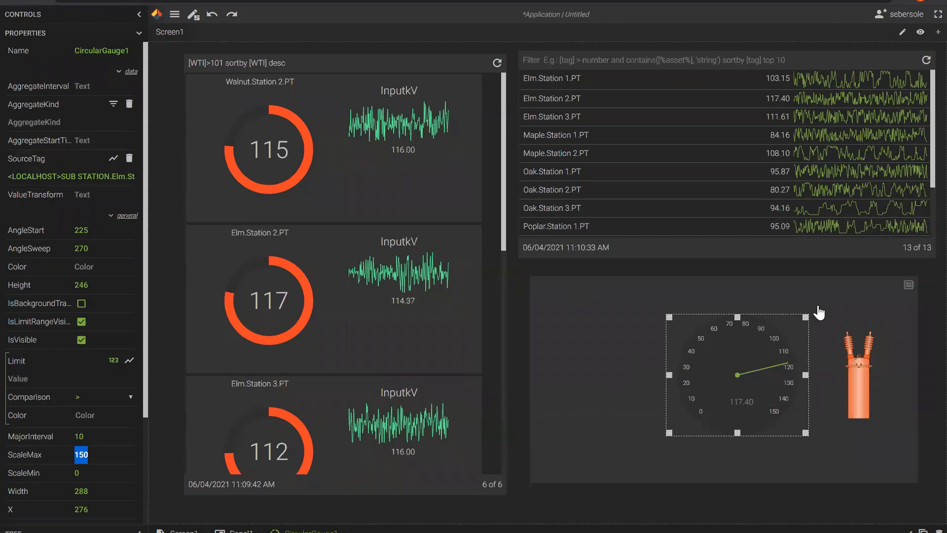
Preview the 0–150 gauge reading 117.40, then resume editing the screen.
click(194, 15)
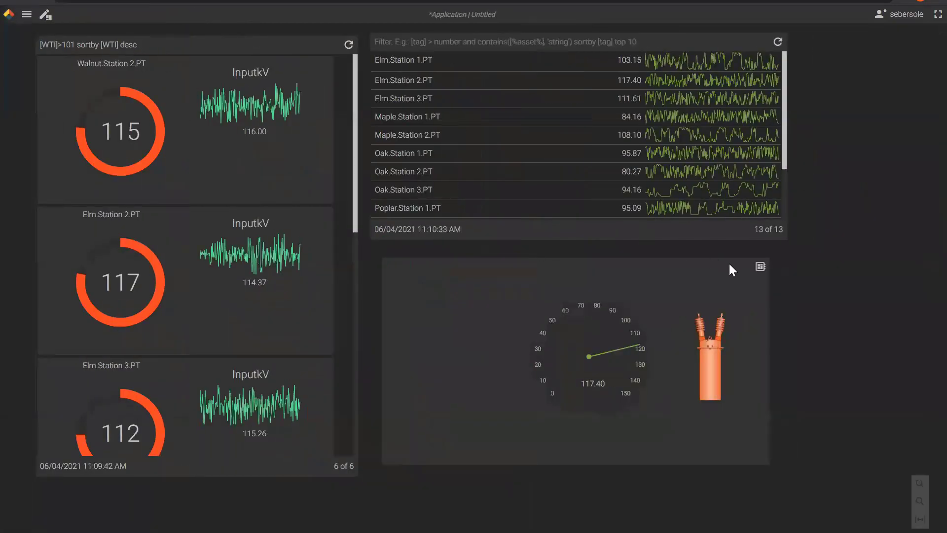
click(760, 267)
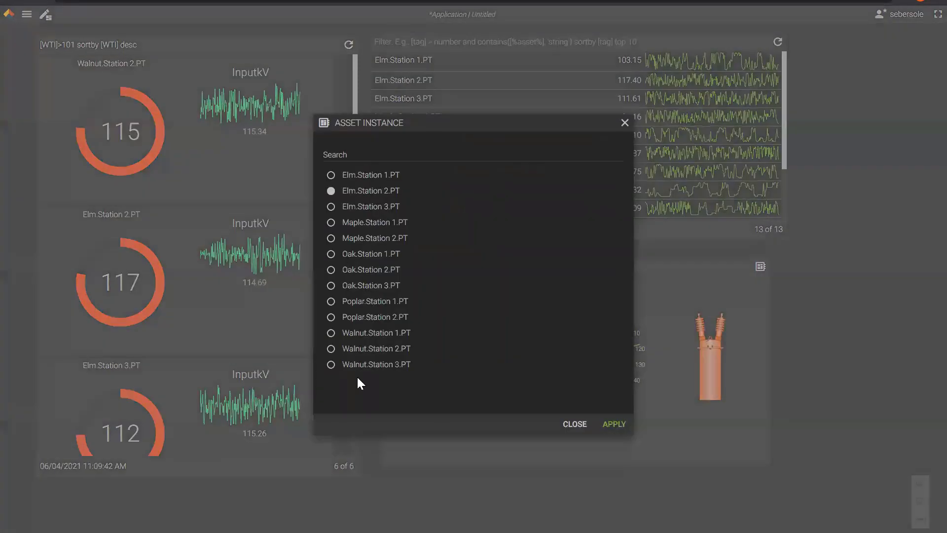
click(625, 123)
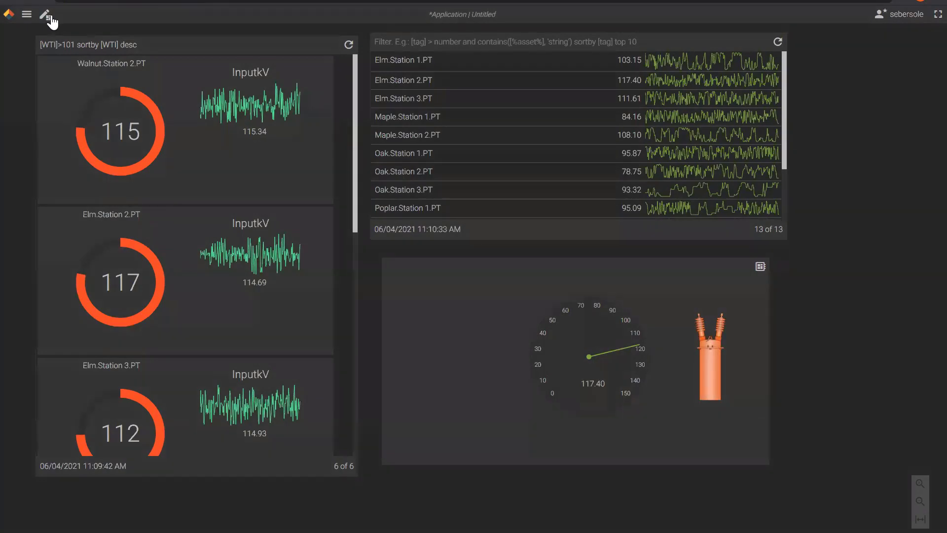
click(45, 15)
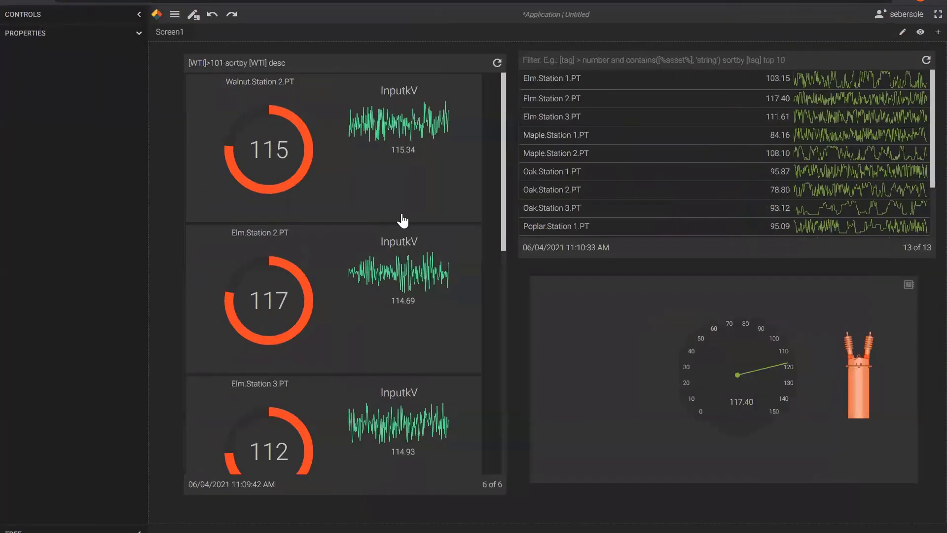
Set the panel's AssetPickerMode to Inline with an AssetPickerInlineWidth of 150.
click(561, 335)
scroll(87, 255, down, 1)
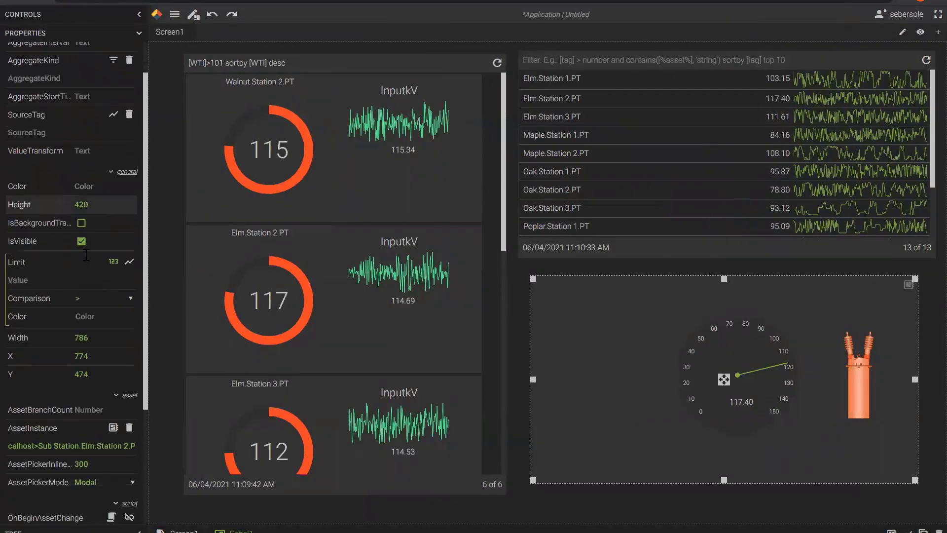
scroll(93, 279, down, 3)
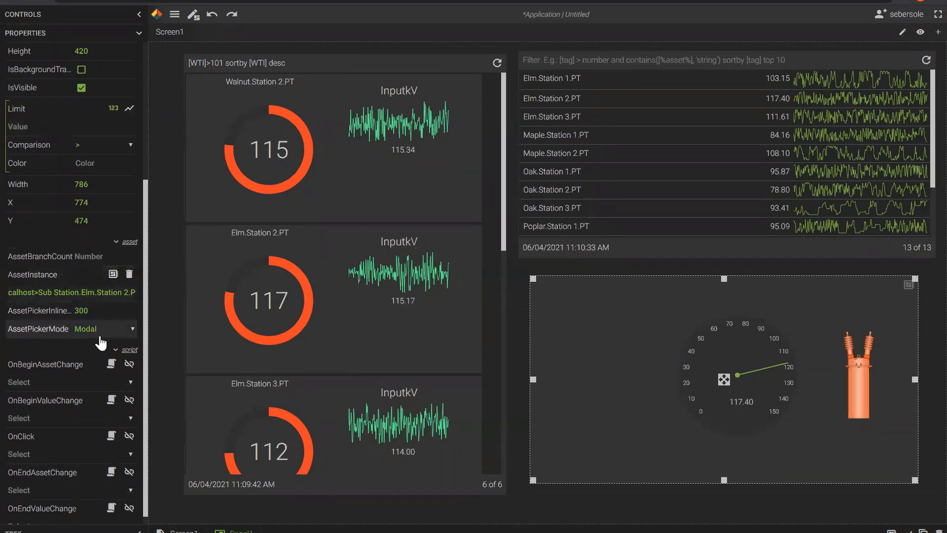
click(132, 332)
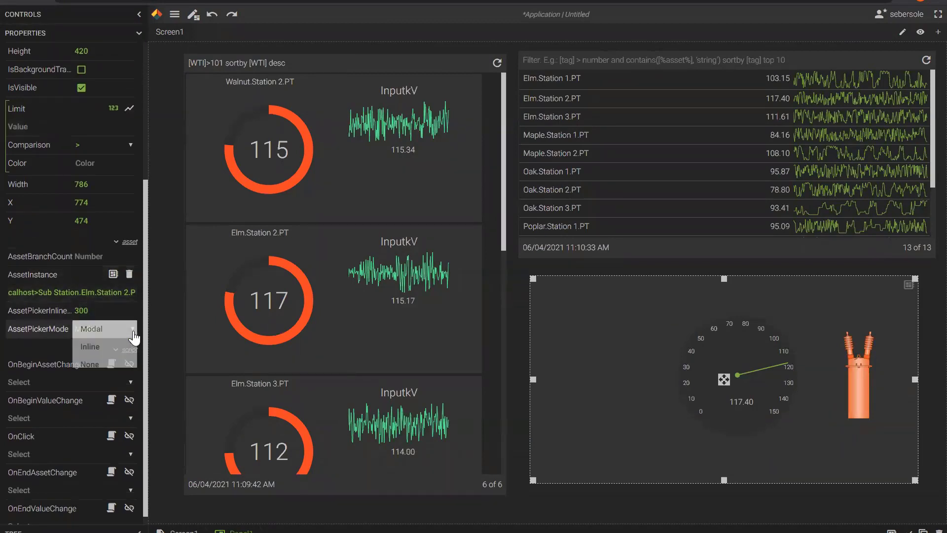
click(92, 347)
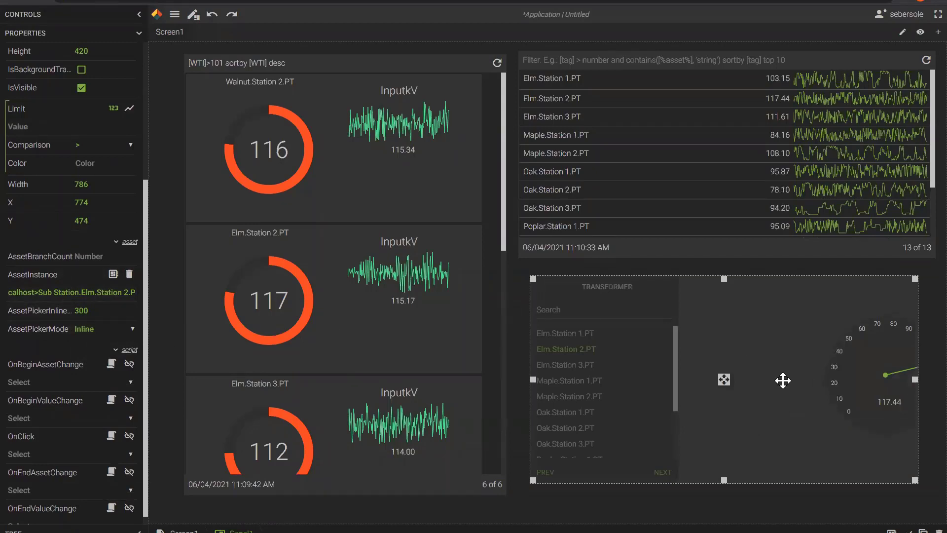
click(73, 311)
text(150)
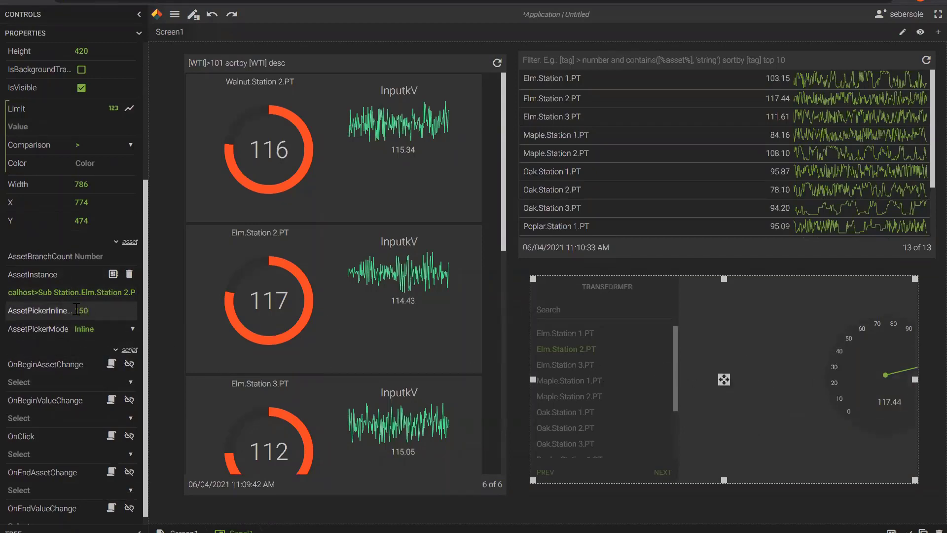
key(Tab)
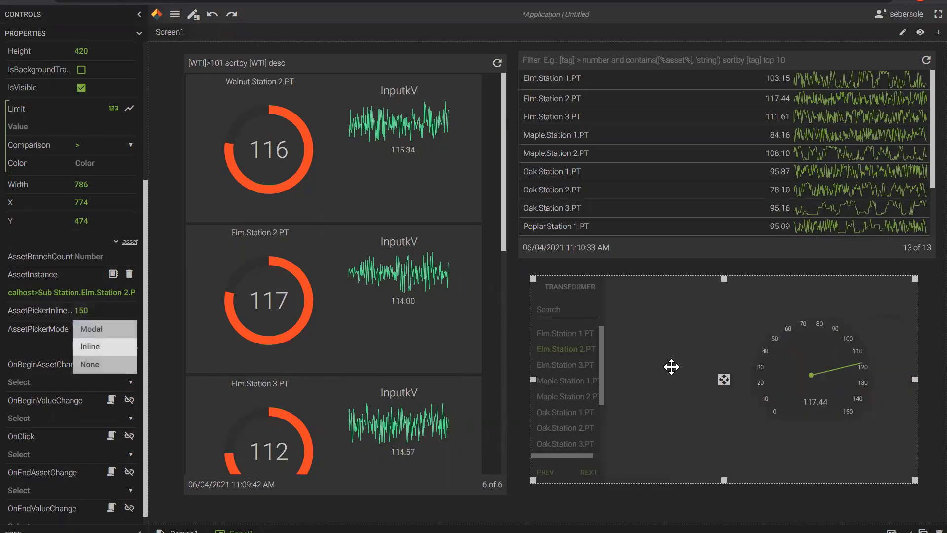
Select the gauge together with its 117.44 readout and move them left in the panel.
click(669, 367)
click(668, 508)
click(784, 379)
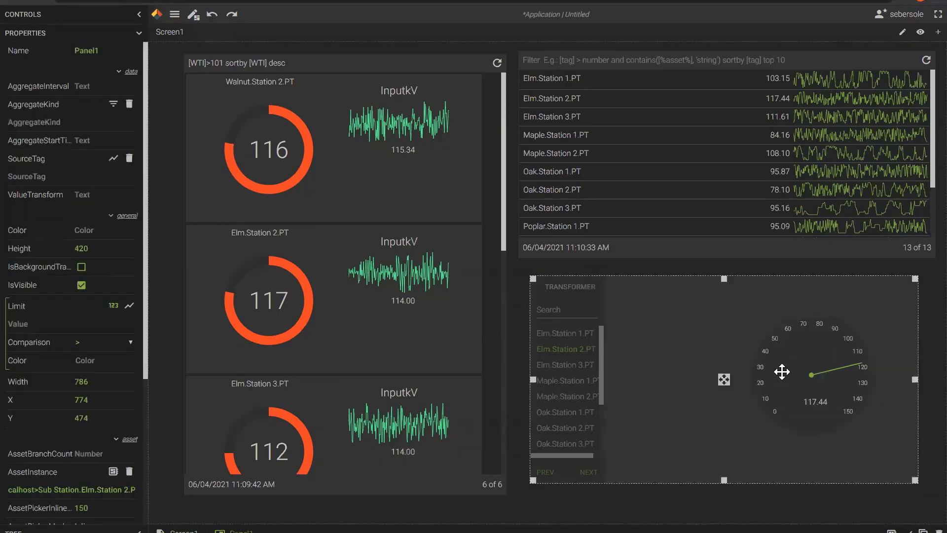
click(789, 373)
click(727, 425)
click(808, 382)
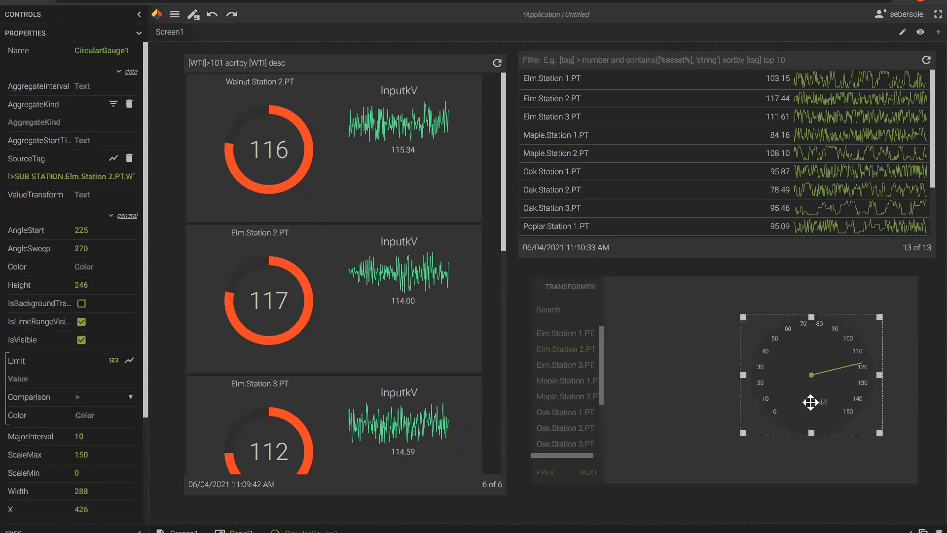
click(811, 402)
click(810, 394)
click(812, 403)
click(811, 403)
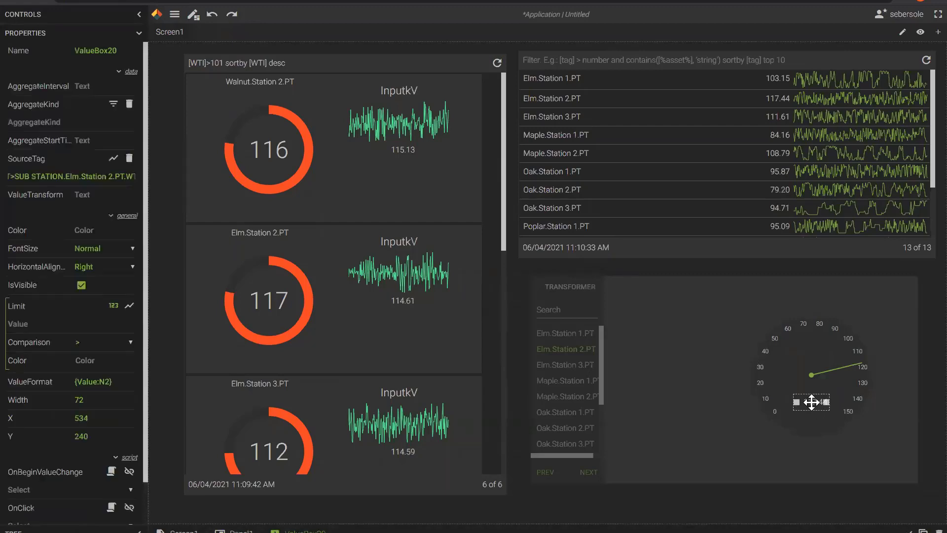
ctrl+click(795, 374)
drag(798, 367, 681, 368)
Widen the transformer panel to reveal the image, then preview the dashboard.
click(895, 416)
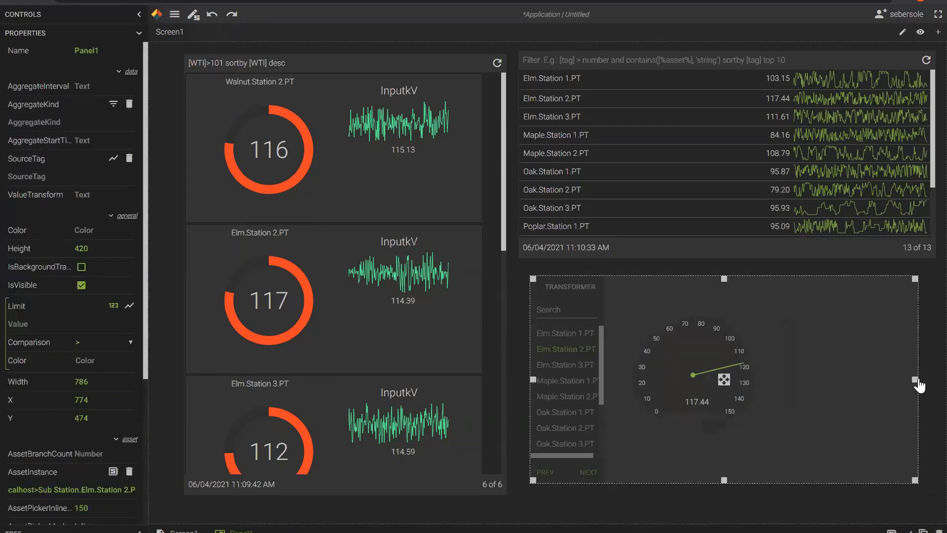
drag(915, 379, 804, 373)
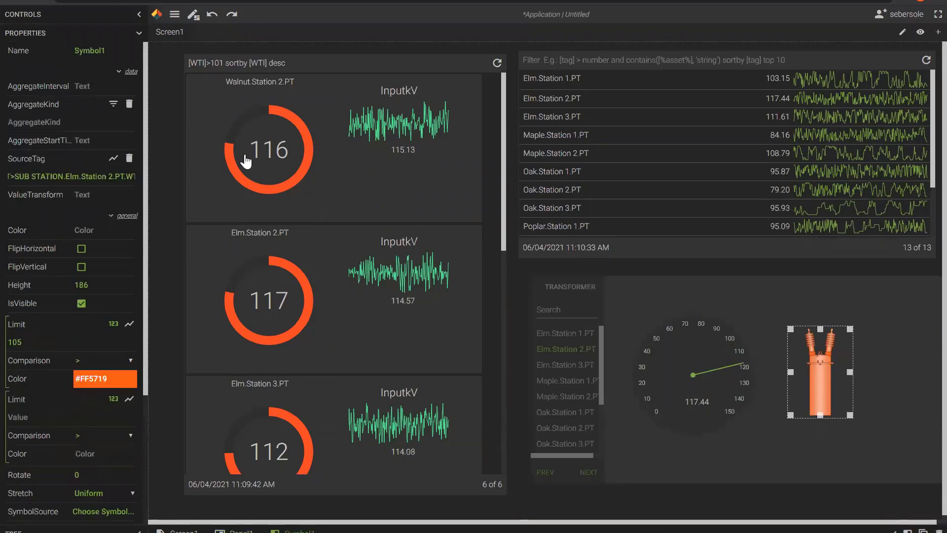
click(193, 16)
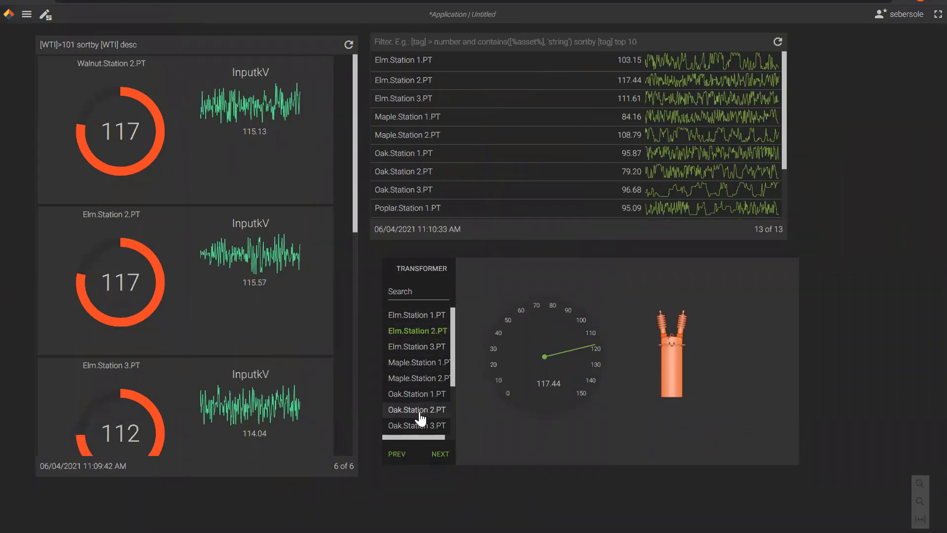
Load Maple.Station 2.PT, Maple.Station 1.PT, then Elm.Station 3.PT (111.61), and resume editing.
click(422, 378)
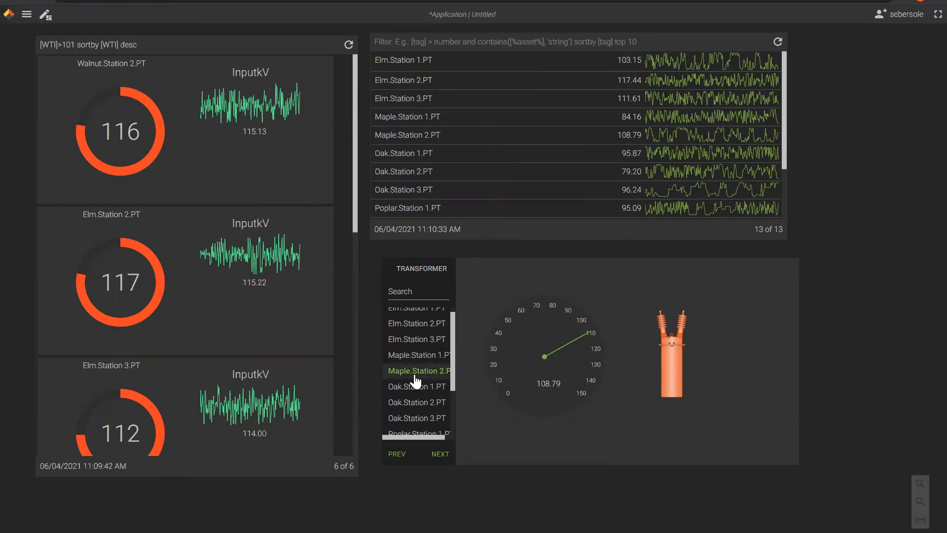
click(414, 356)
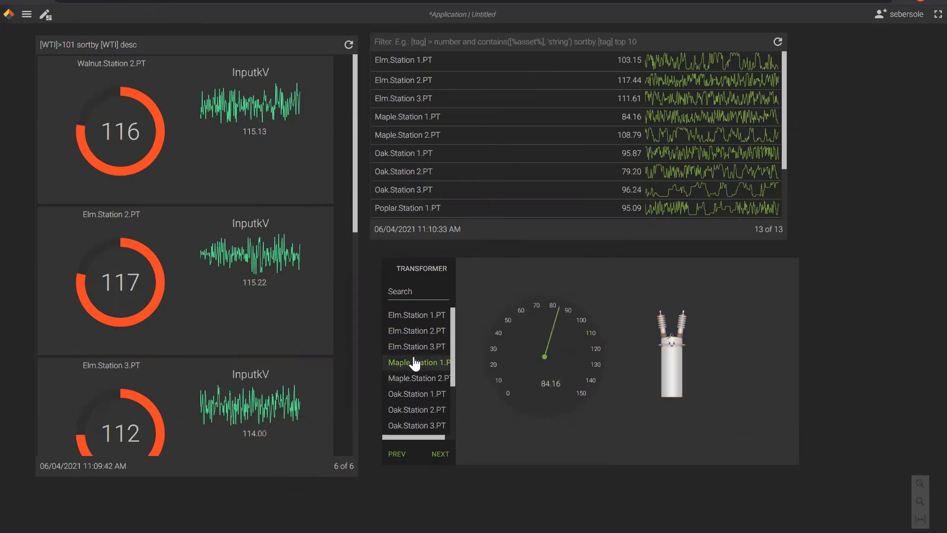
click(411, 353)
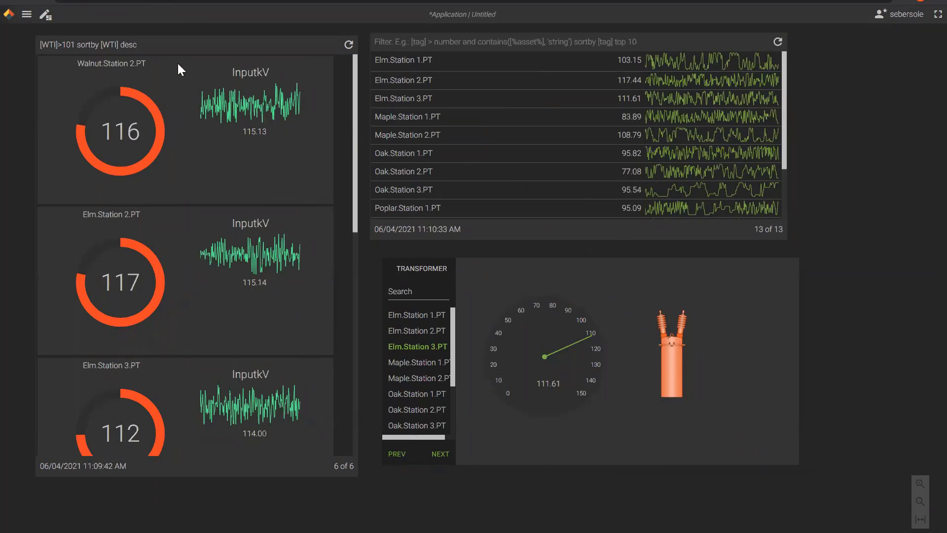
click(45, 15)
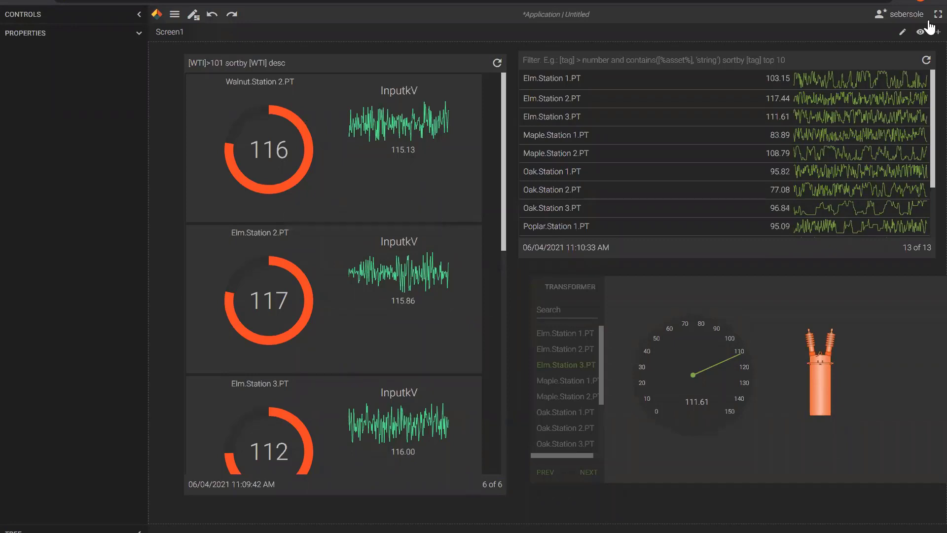
Add a new Screen2 and enlarge it to 1,602 by 978.
click(929, 35)
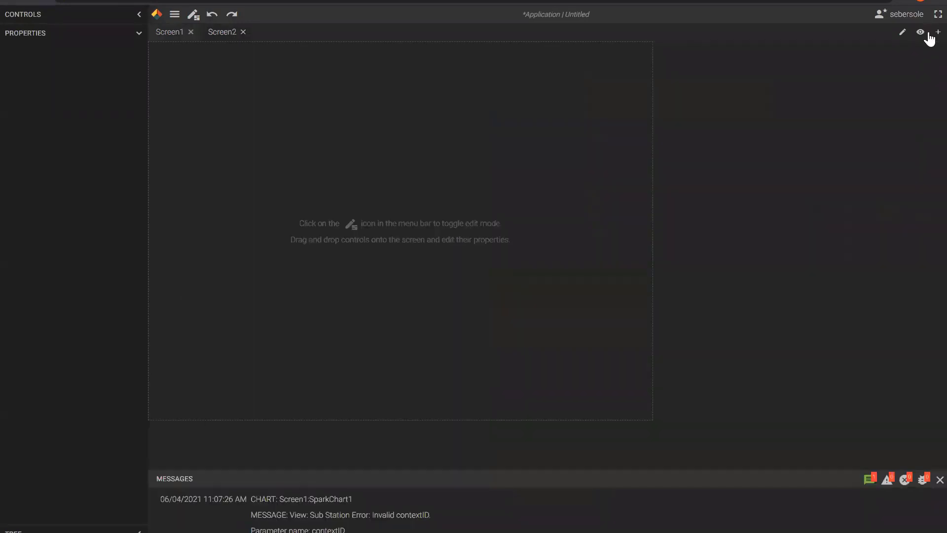
click(939, 480)
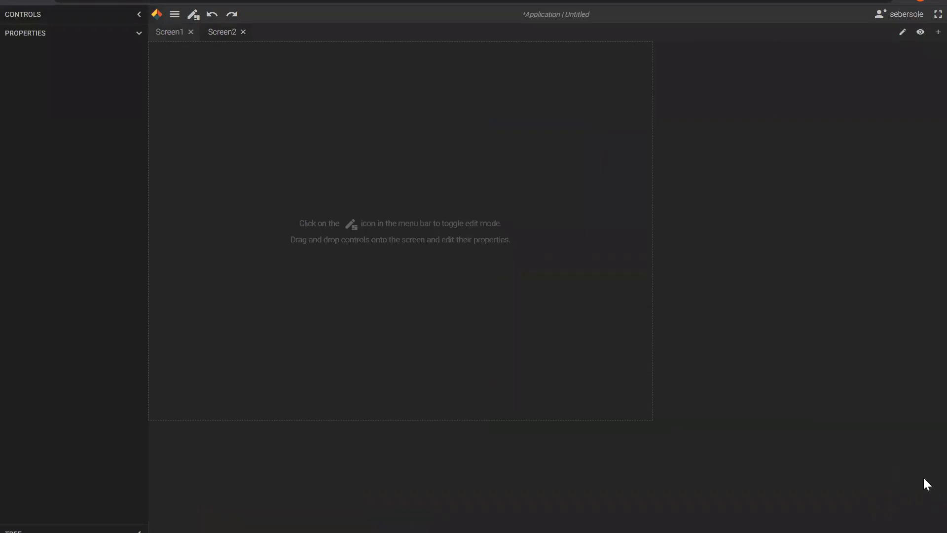
click(647, 425)
drag(648, 416, 938, 517)
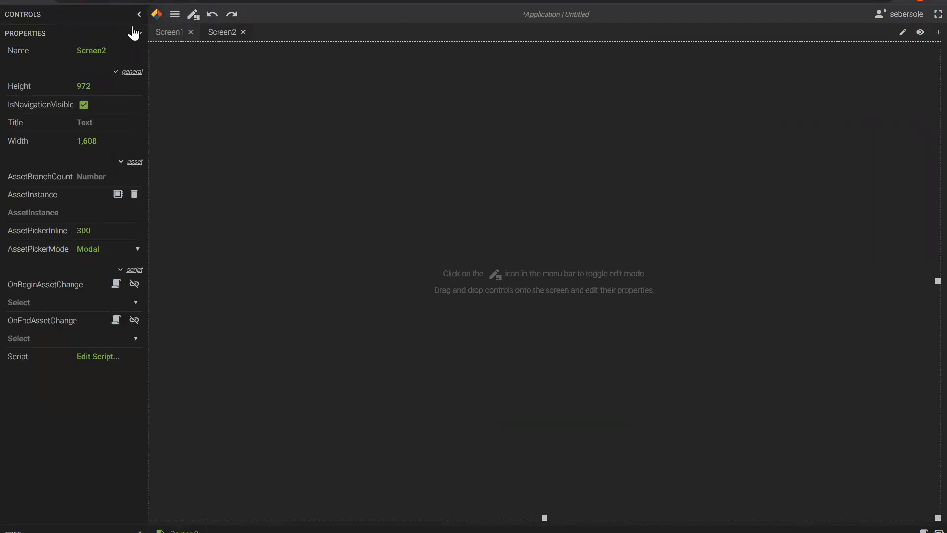
Drop a Grid onto Screen2, stretch it to about 1,560 by 930, and set ColumnCount to 5.
click(137, 32)
click(138, 16)
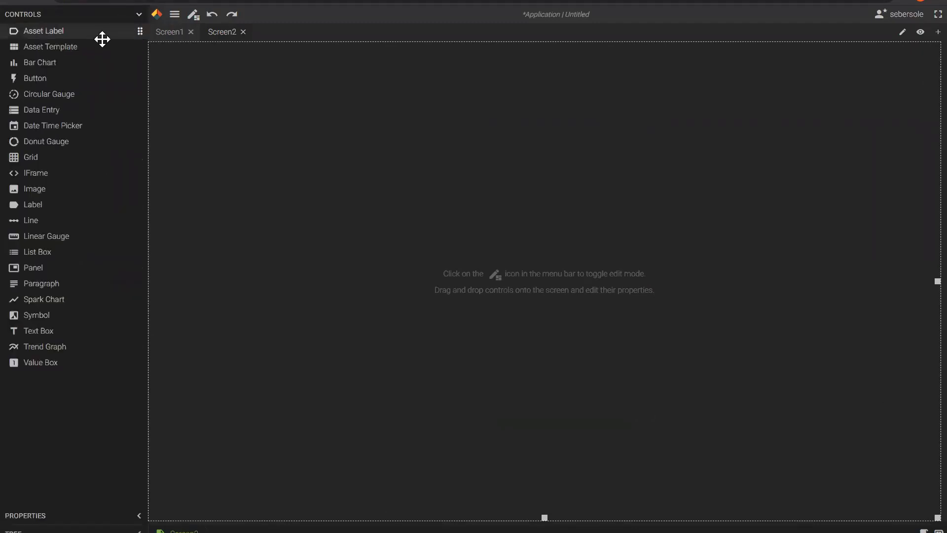
drag(36, 157, 237, 134)
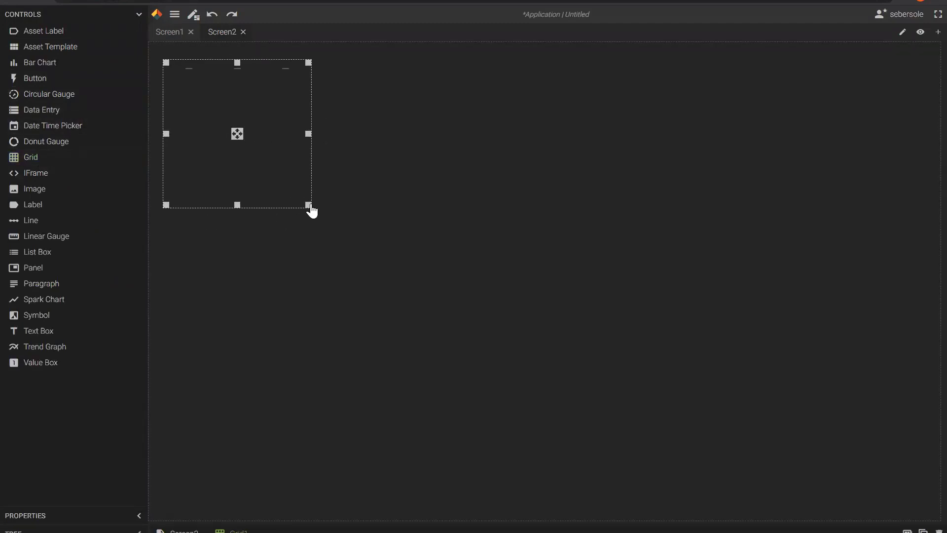
drag(309, 205, 929, 511)
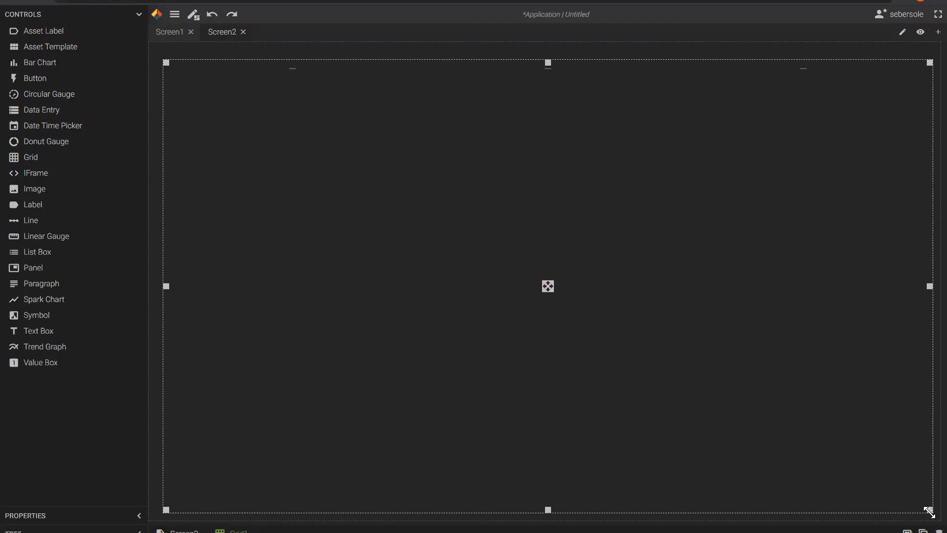
drag(547, 63, 548, 57)
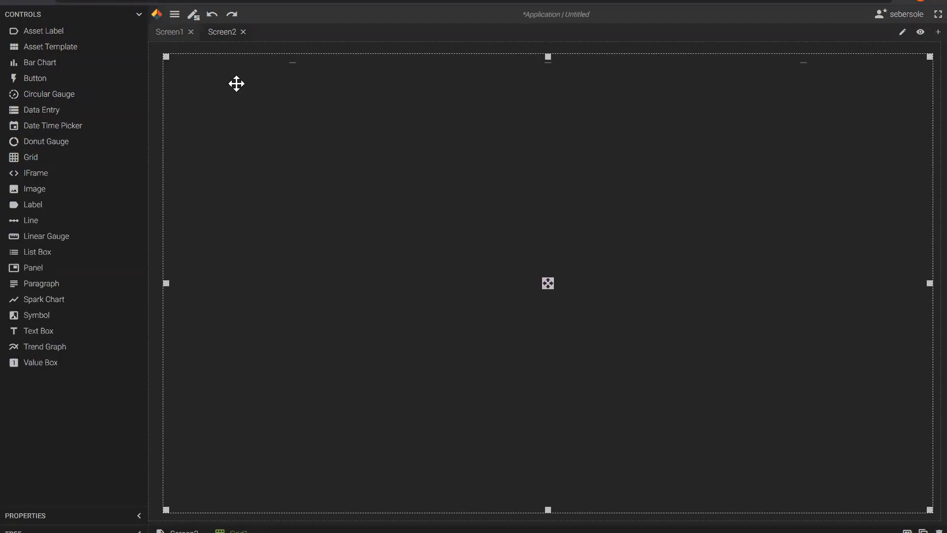
click(138, 14)
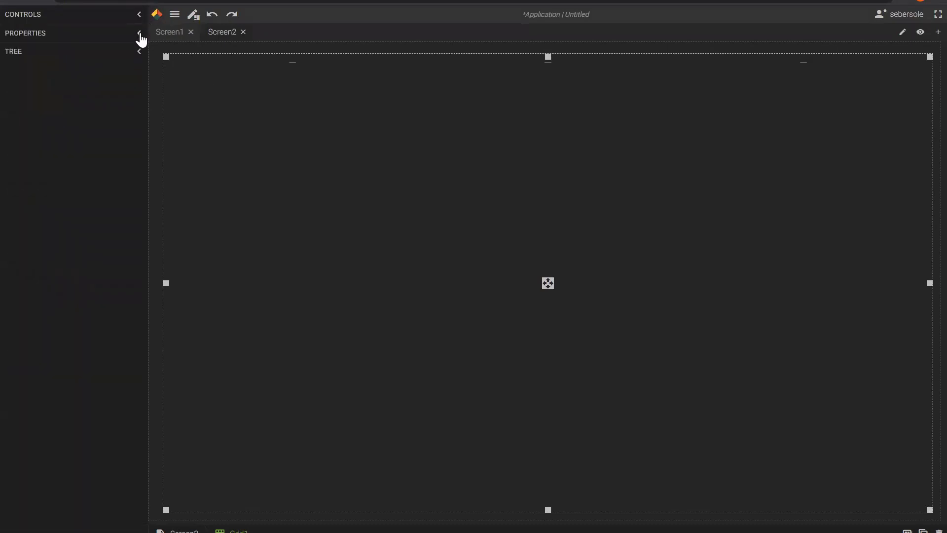
click(140, 34)
drag(85, 91, 74, 90)
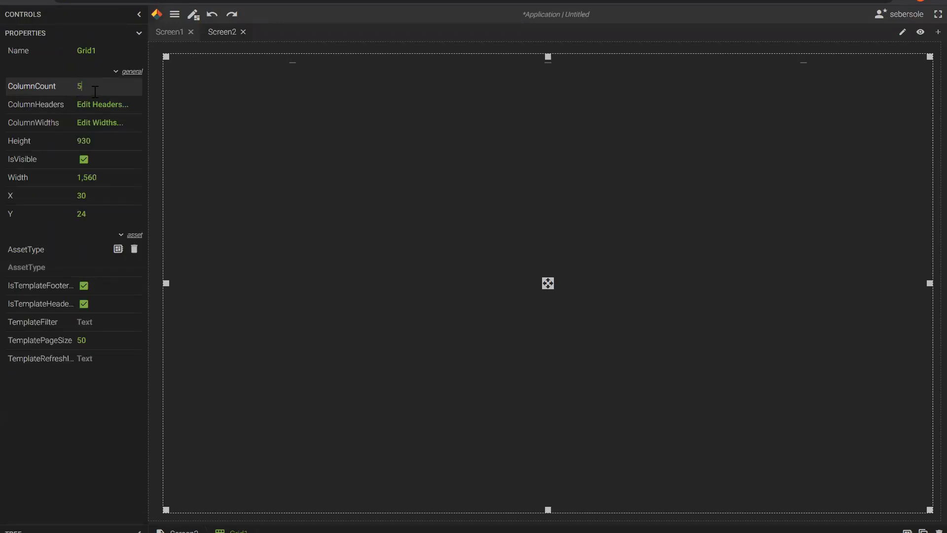
Commit 5 columns and head them WTI 1, WTI 2, WTI 3, WTI 4 and WTI 5.
key(Return)
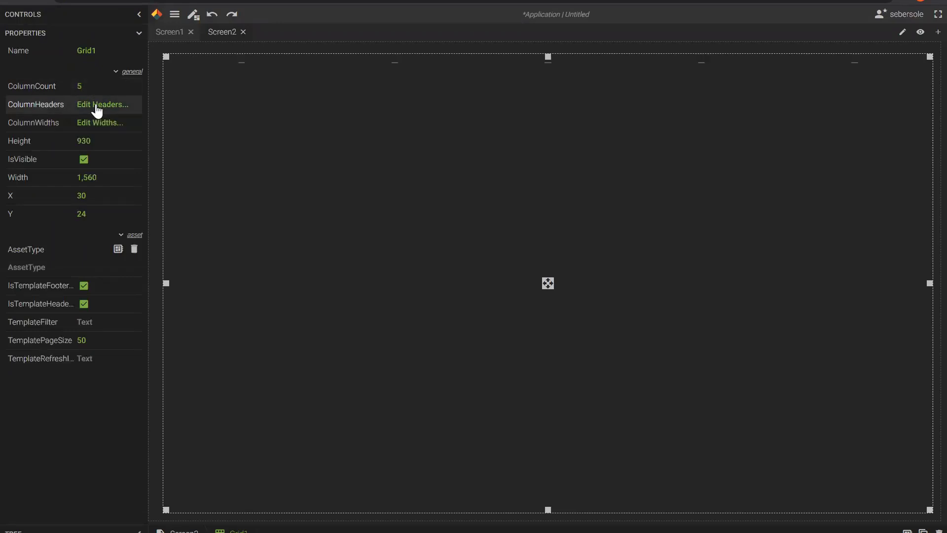
click(97, 109)
click(521, 208)
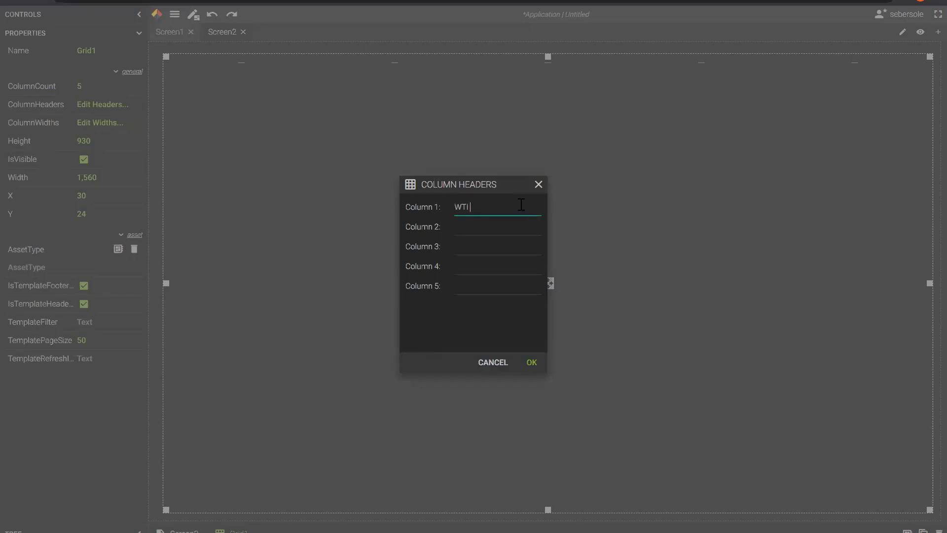
drag(478, 204, 450, 208)
key(ctrl+c)
click(472, 229)
key(ctrl+v)
click(470, 246)
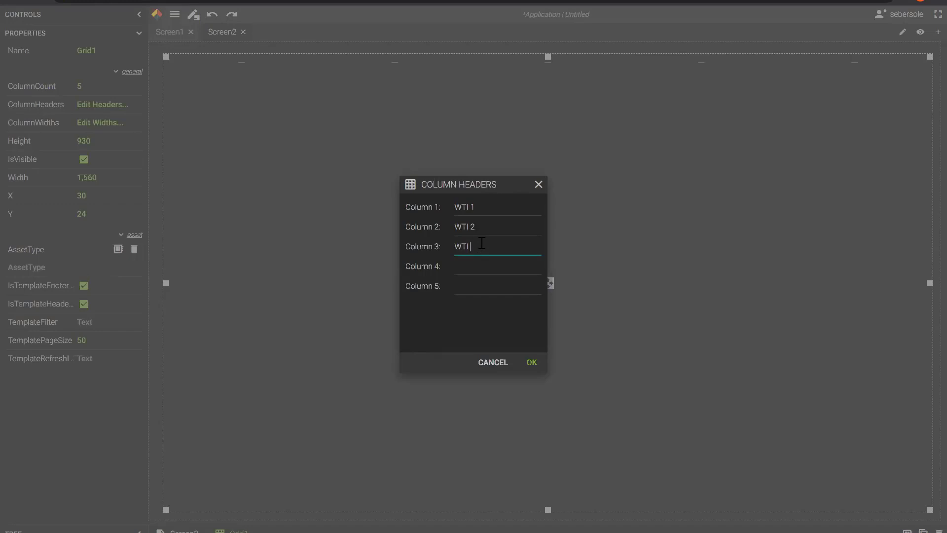
click(501, 263)
click(501, 290)
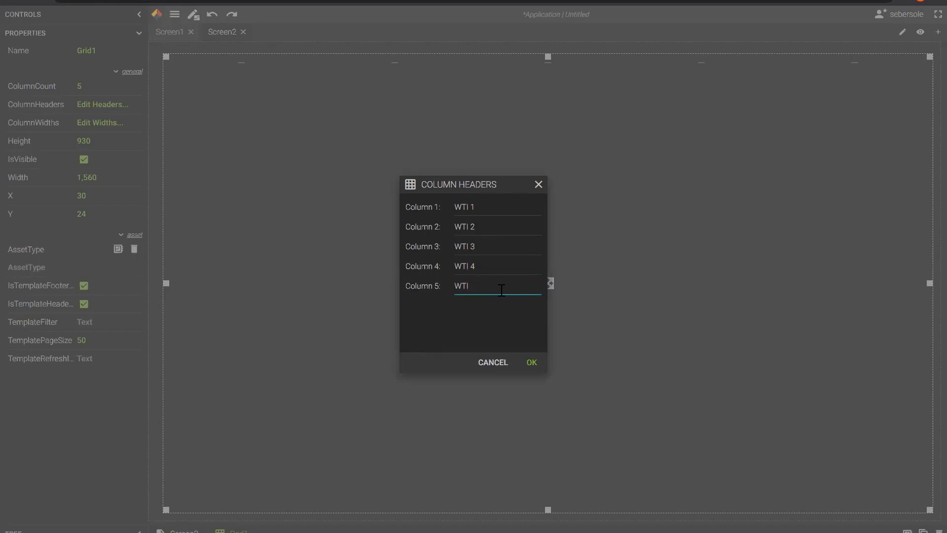
click(532, 363)
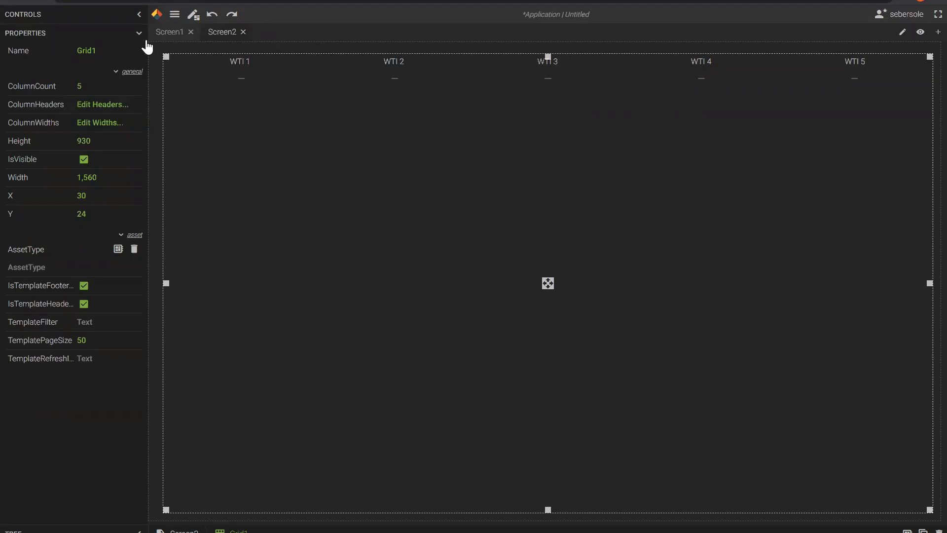
Place a donut gauge in the WTI 1 cell on Elm.Station 1.PT.WTI and make it row-height.
click(140, 15)
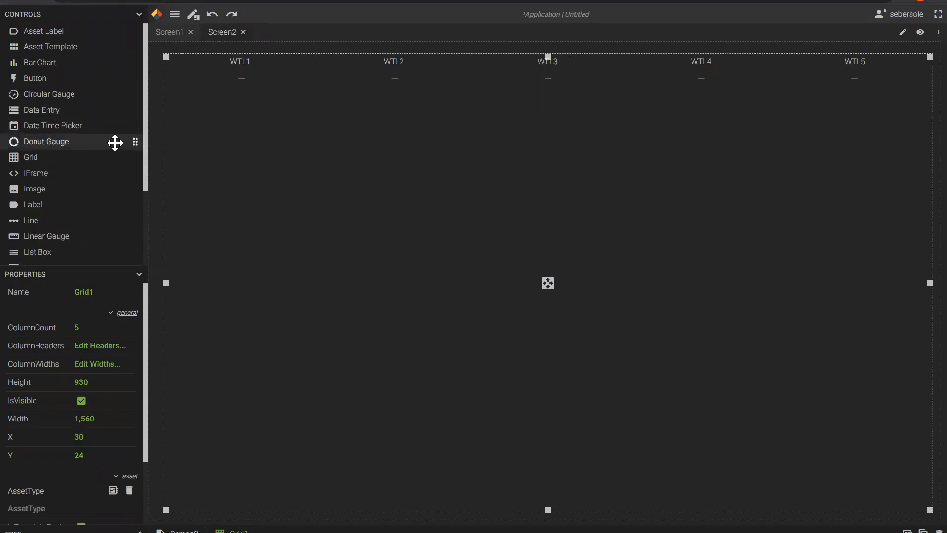
drag(115, 142, 247, 91)
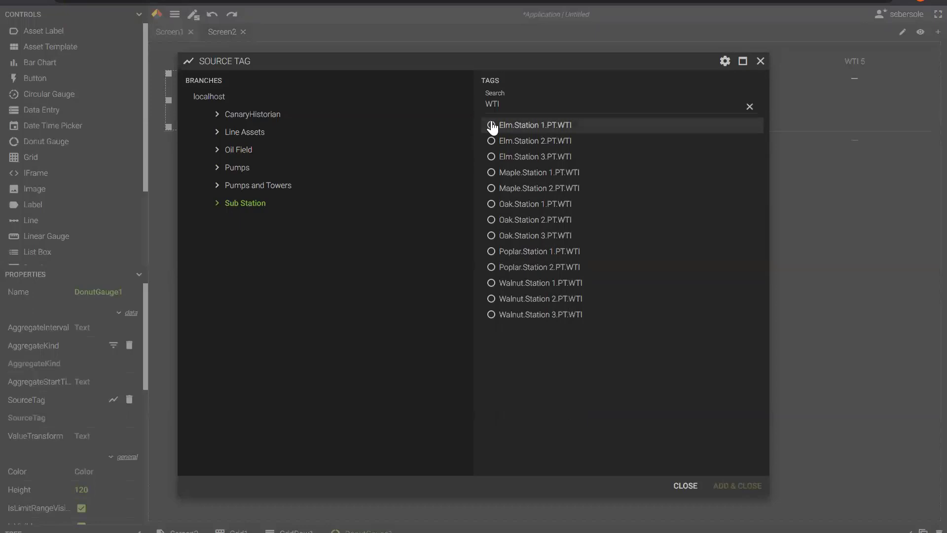
click(492, 127)
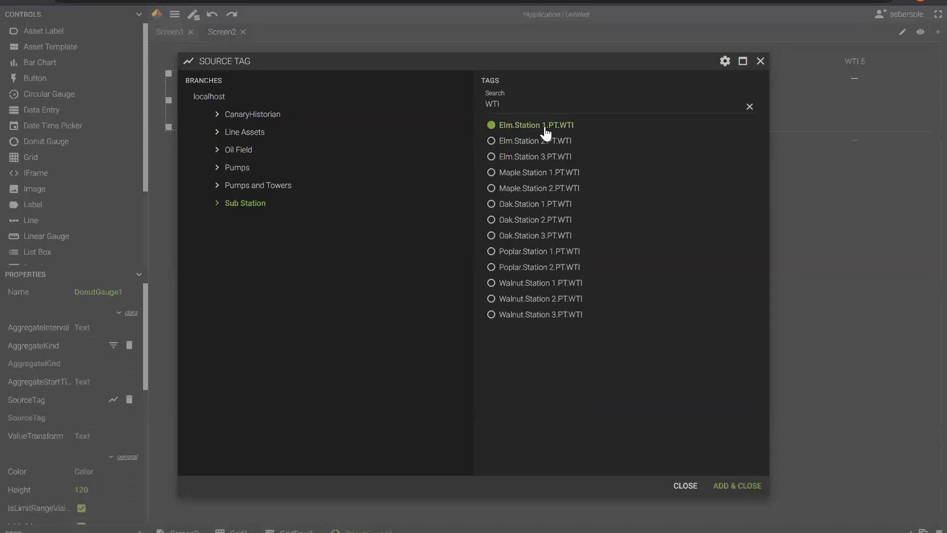
click(735, 486)
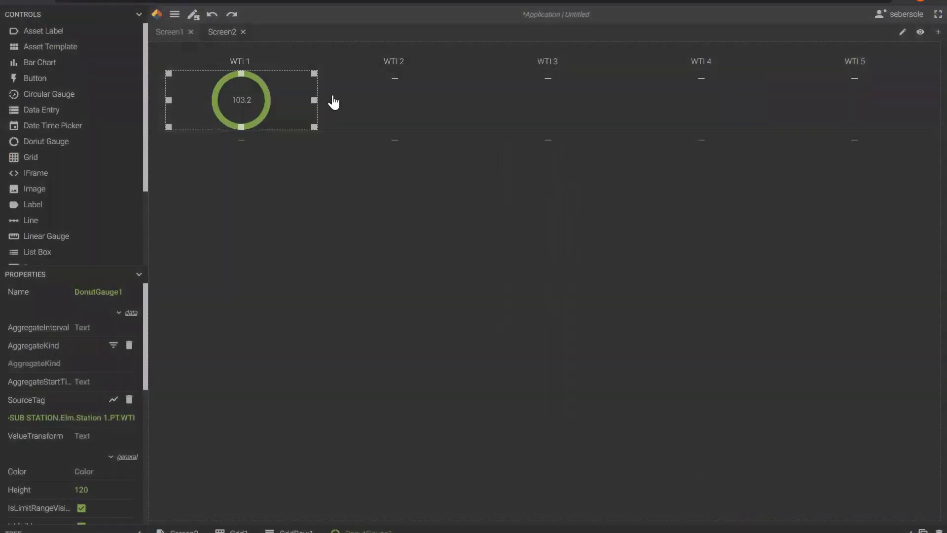
drag(315, 127, 352, 203)
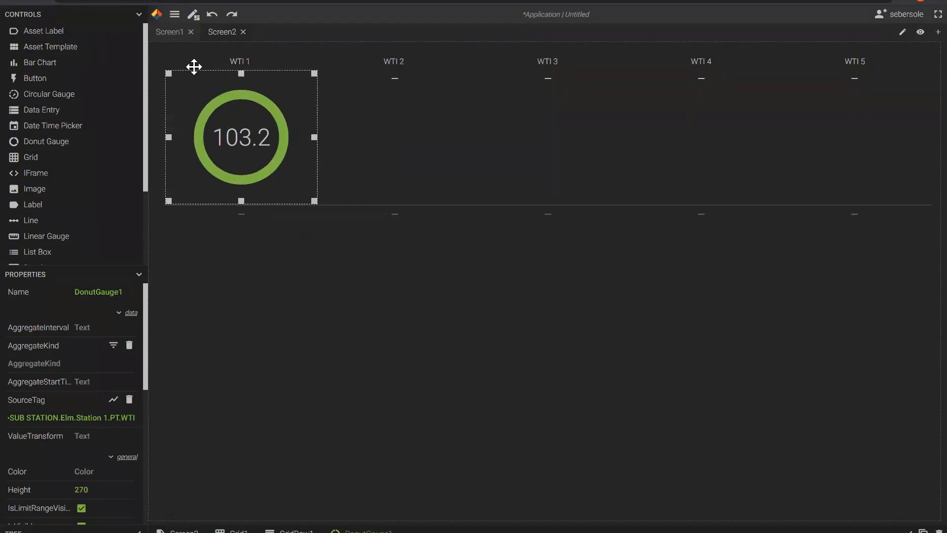
Set the donut gauge's ScaleMax to 150.
click(140, 15)
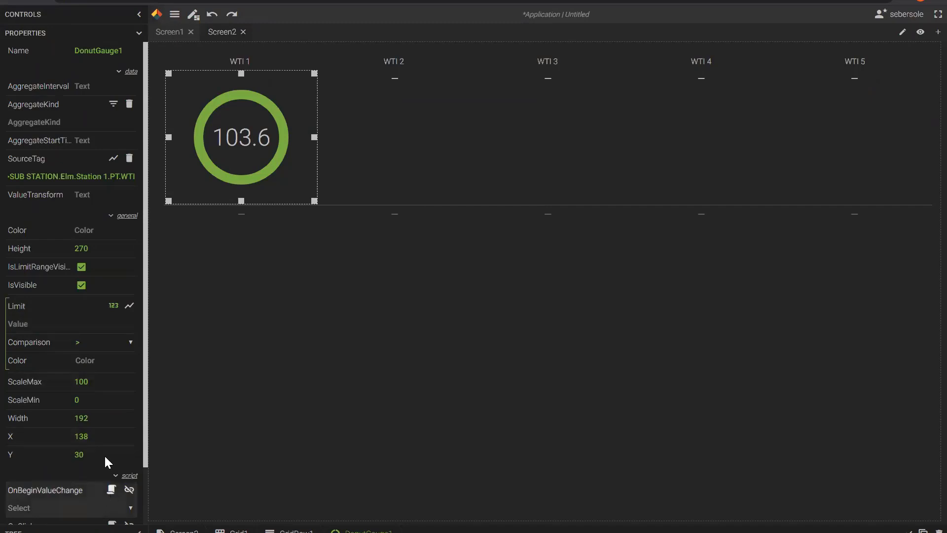
click(99, 382)
drag(98, 381, 81, 384)
text(5)
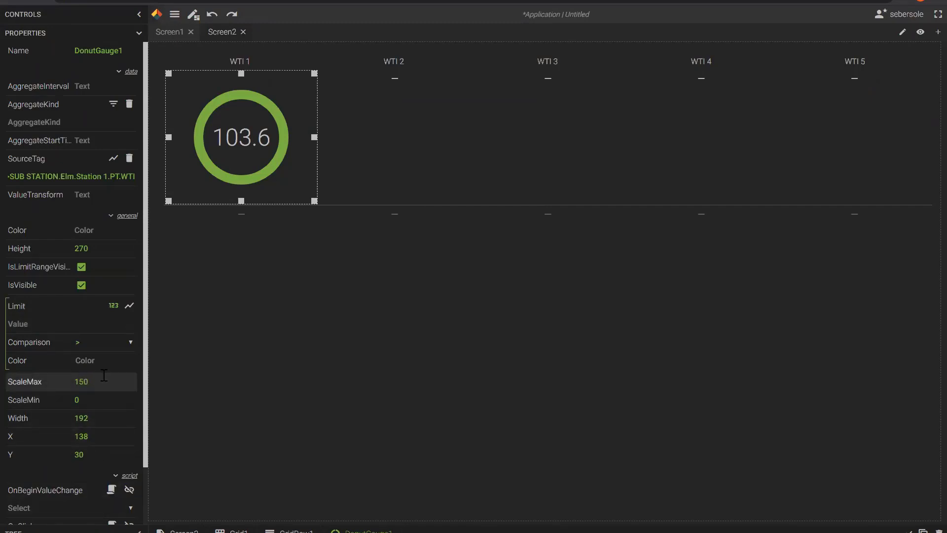
key(Tab)
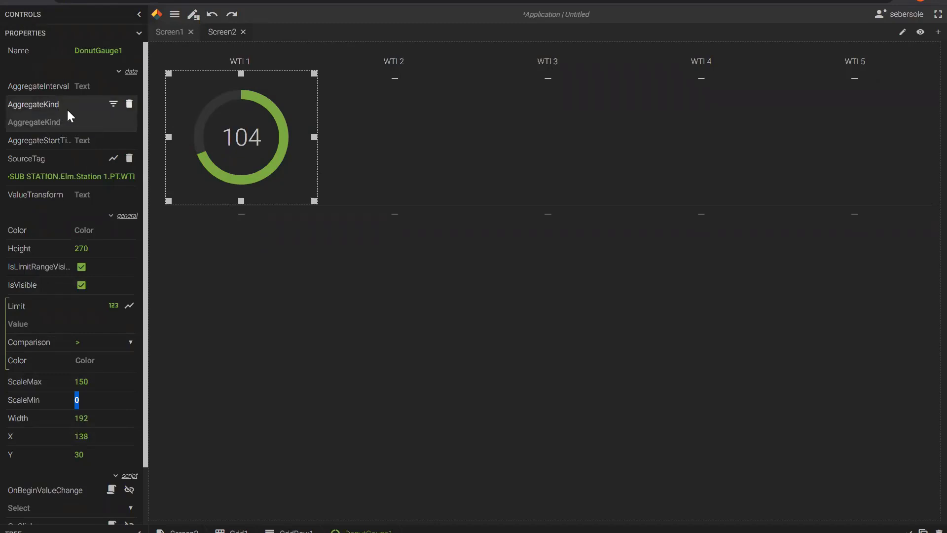
Switch the donut gauge's AggregateKind to TimeAverage2, leaving it showing Aggregate Error.
click(114, 104)
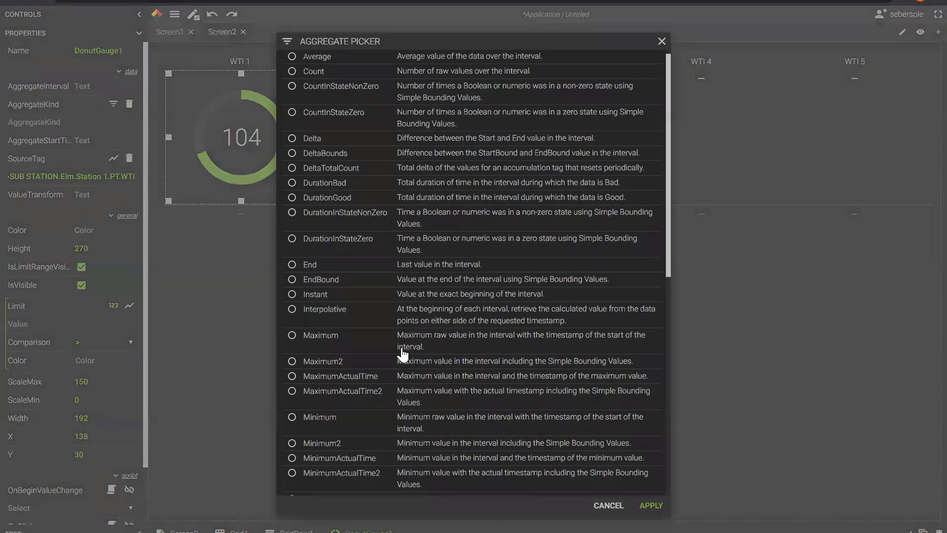
scroll(402, 354, down, 3)
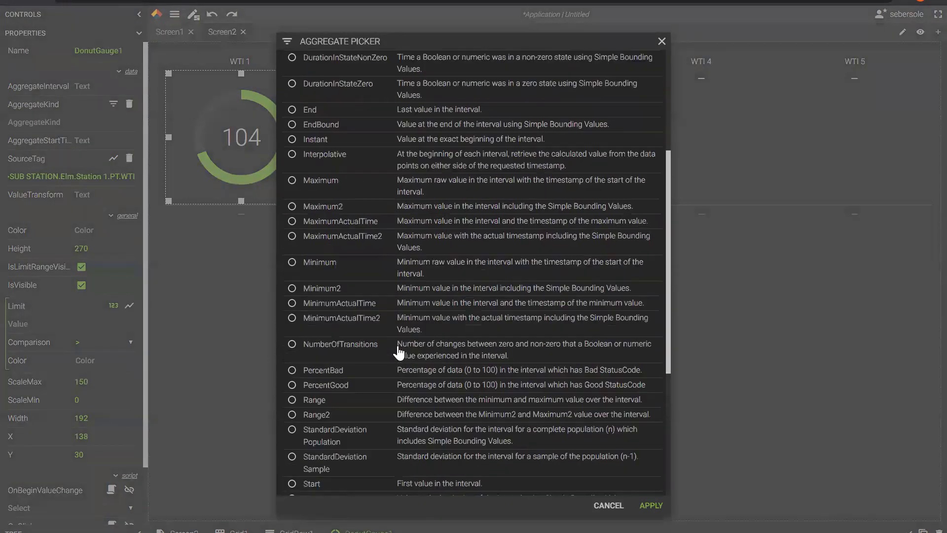
scroll(399, 351, up, 4)
scroll(398, 344, down, 2)
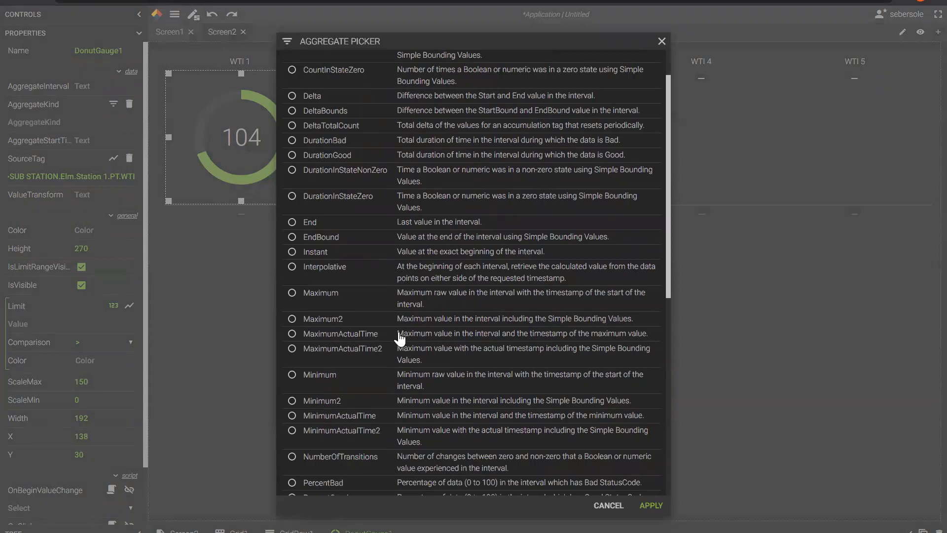
scroll(400, 338, down, 5)
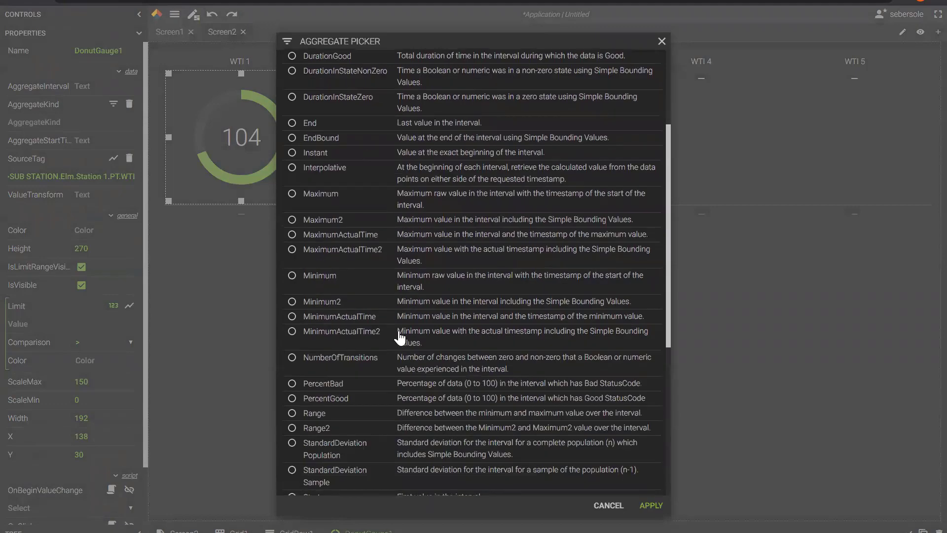
click(327, 412)
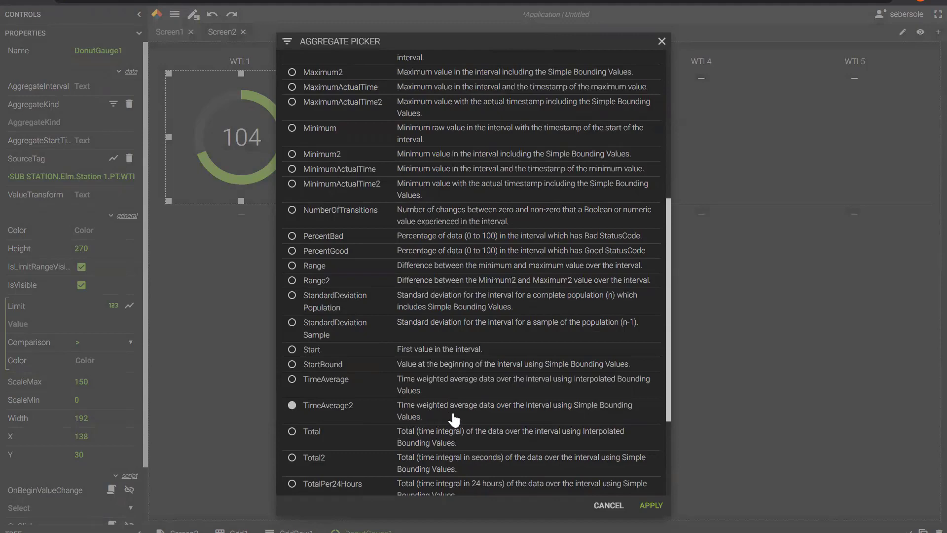
click(651, 508)
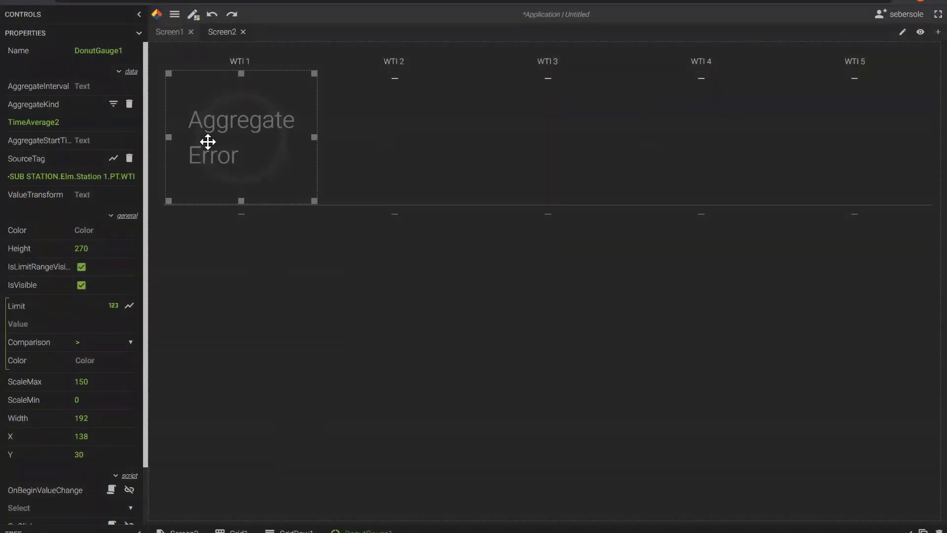
Delete the donut gauge and reselect Grid1.
key(Delete)
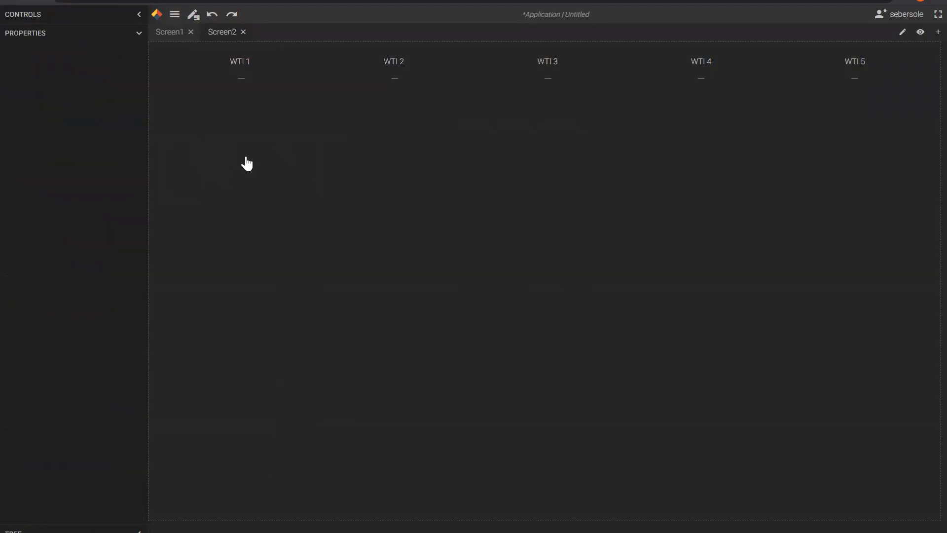
click(241, 79)
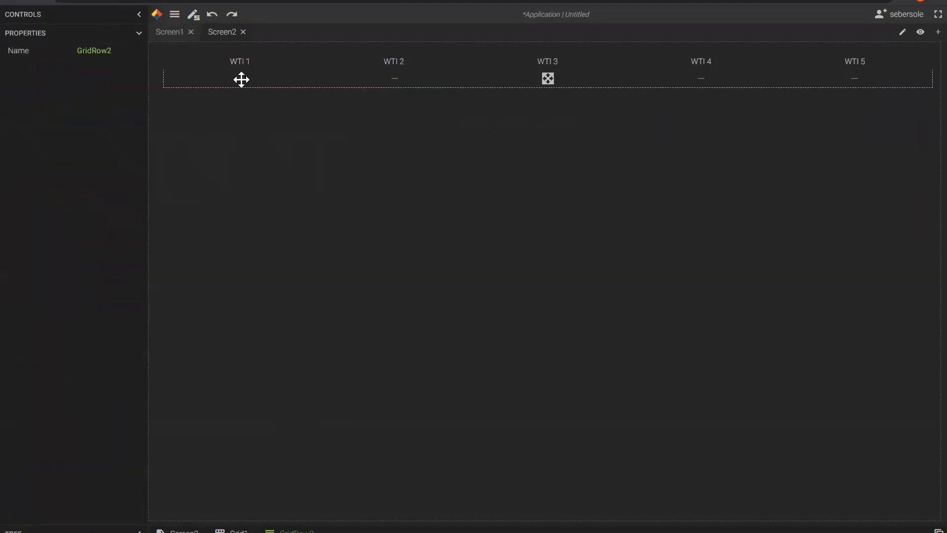
click(283, 232)
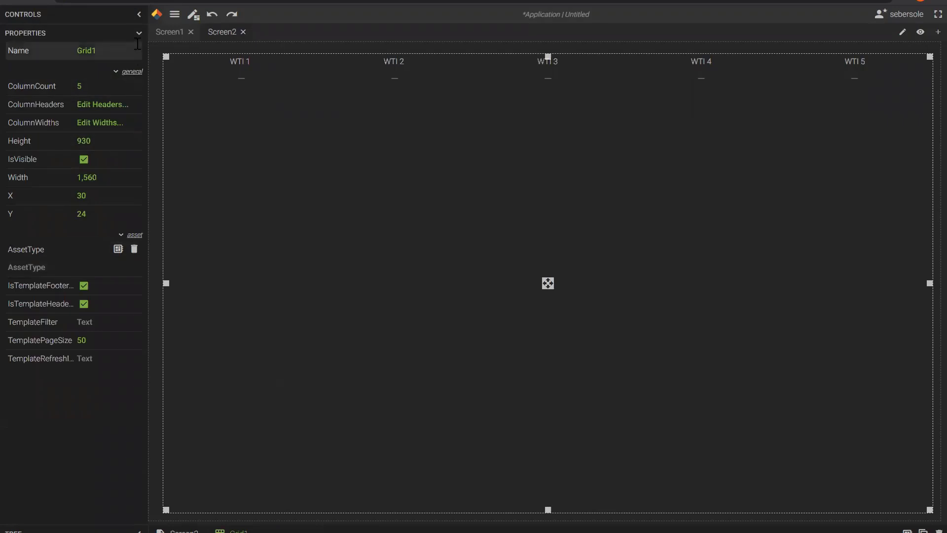
Put a value box under WTI 1 bound to Elm.Station 1.PT.WTI and show its properties.
click(138, 15)
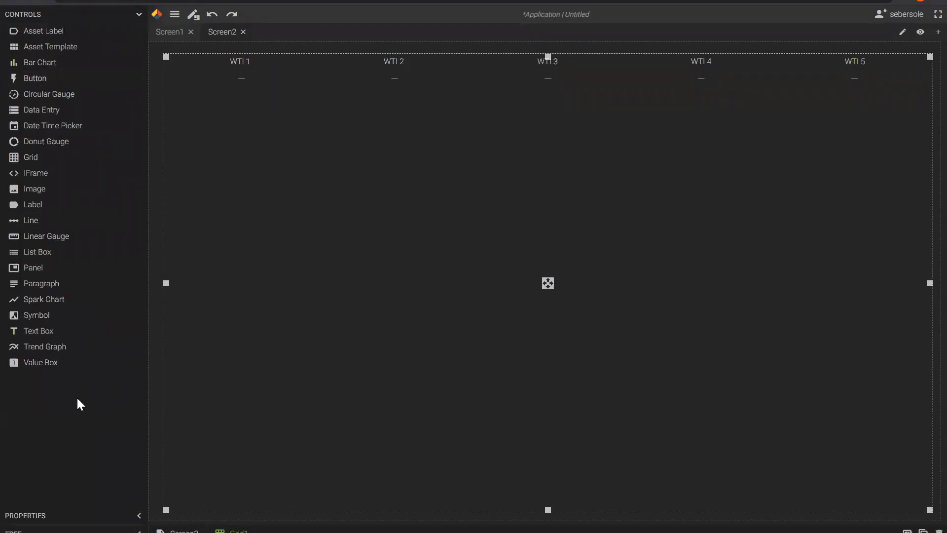
drag(40, 364, 243, 91)
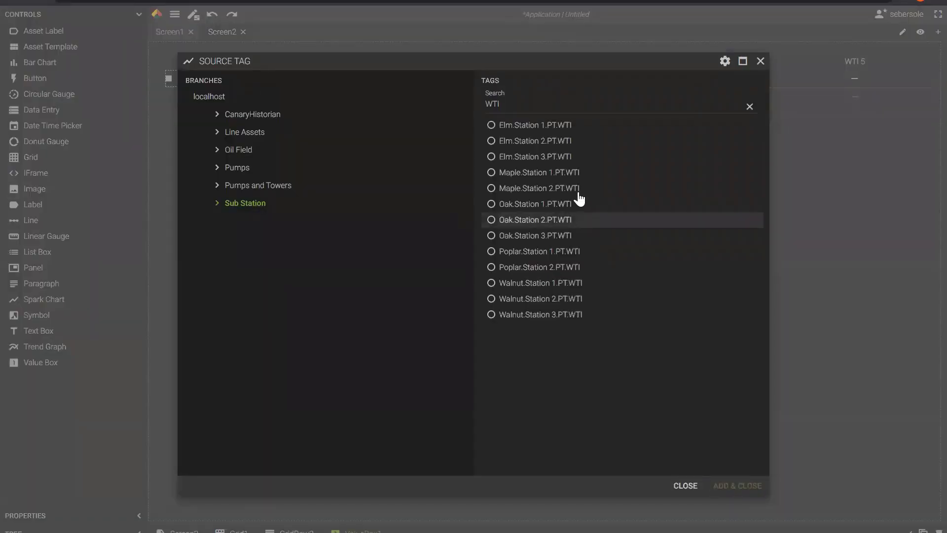
click(526, 125)
click(736, 486)
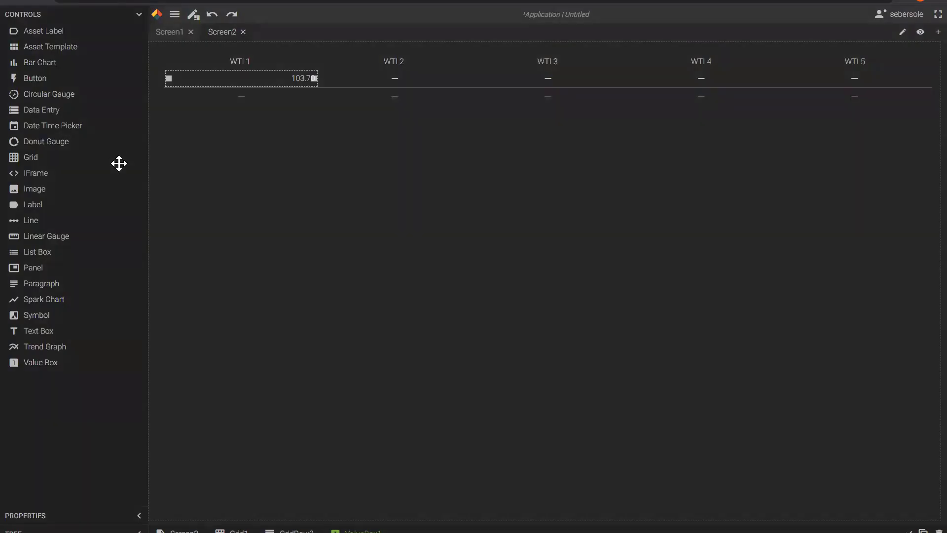
click(138, 15)
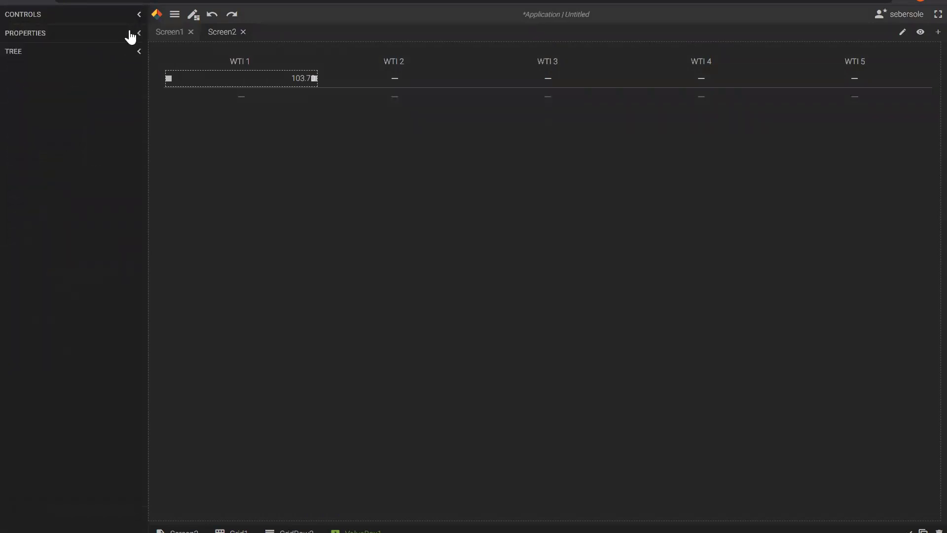
click(139, 33)
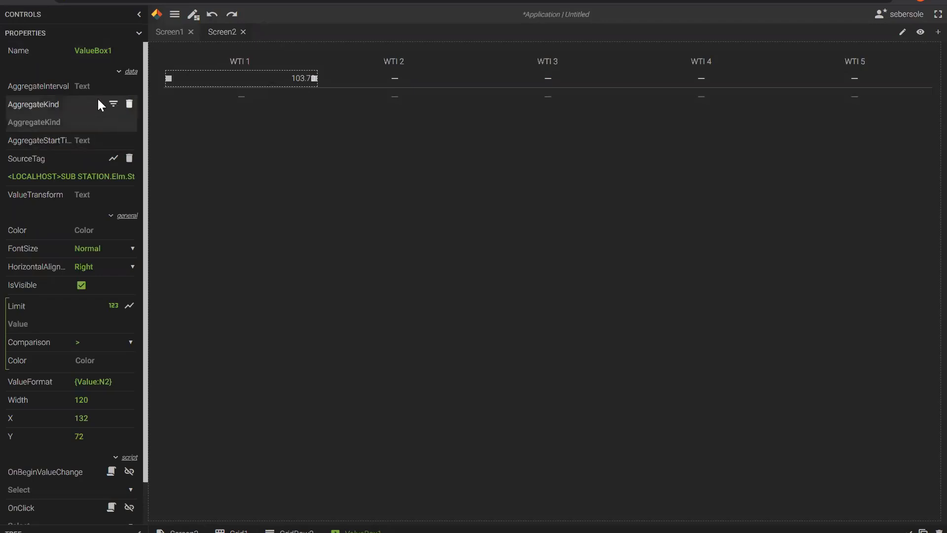
Give ValueBox1 a 7D AggregateInterval starting Now-7D with the TimeAverage2 aggregate.
click(92, 86)
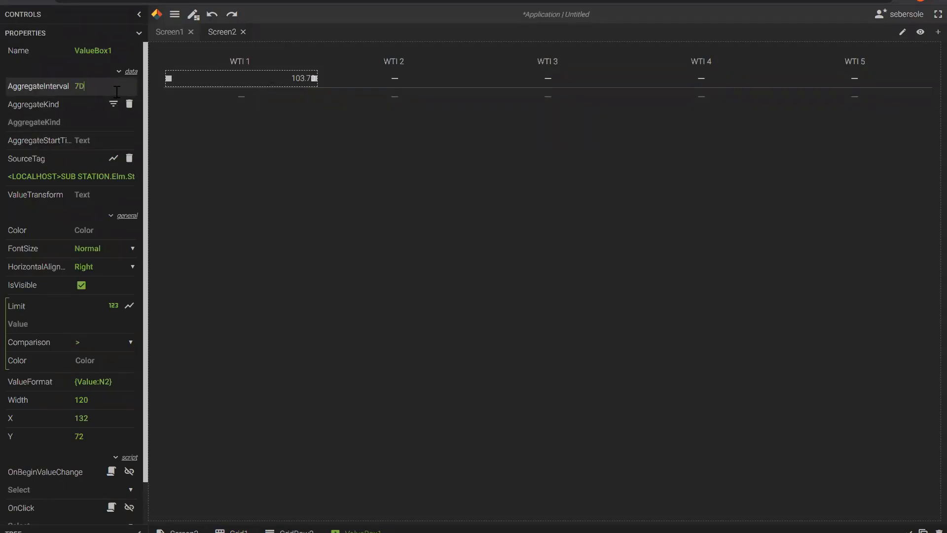
click(99, 141)
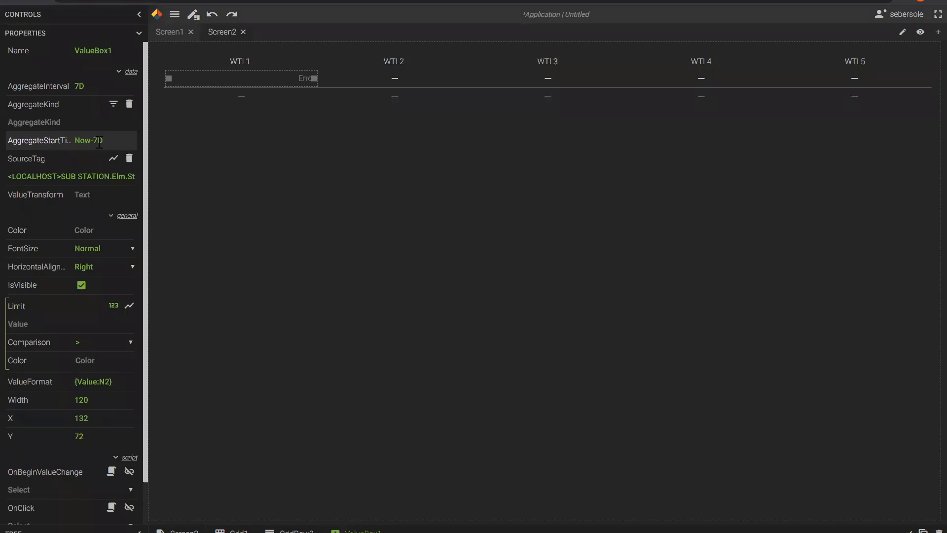
click(114, 104)
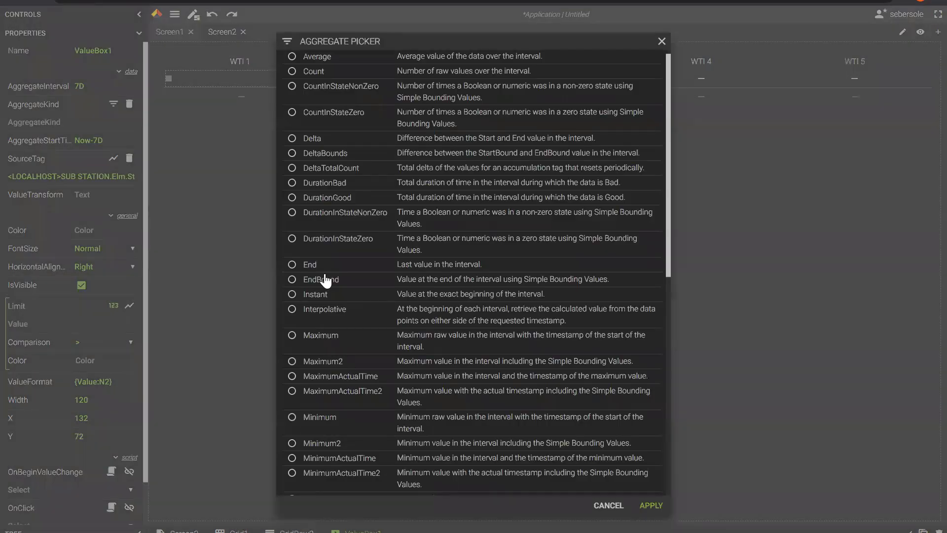
scroll(312, 439, down, 5)
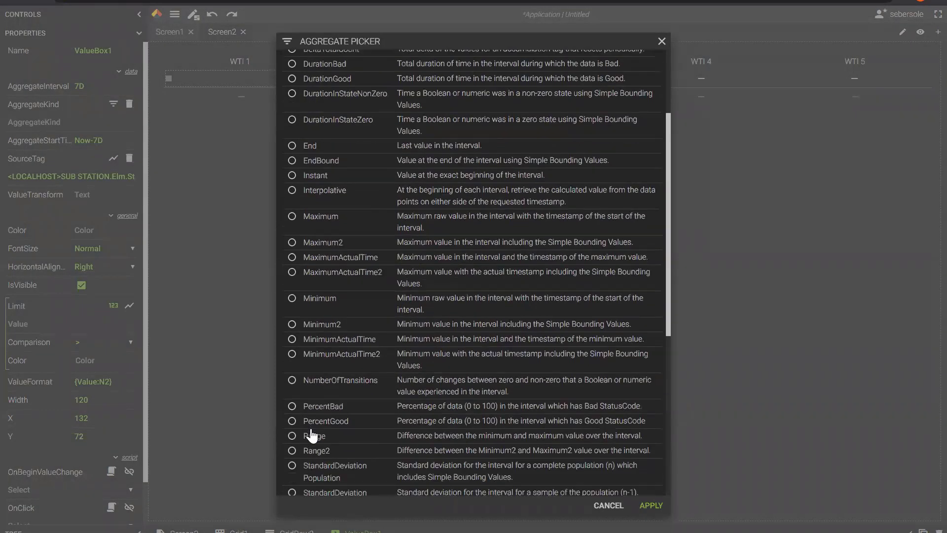
scroll(312, 436, down, 2)
click(328, 351)
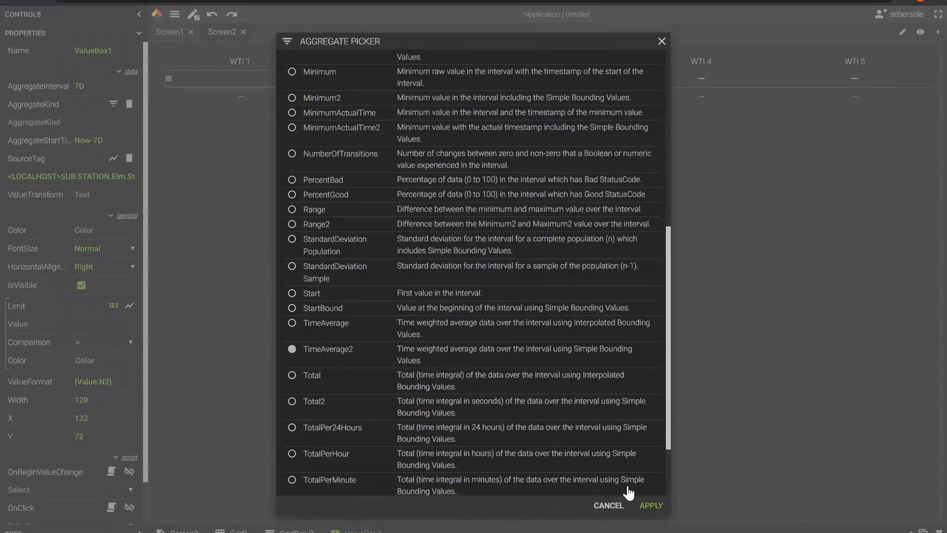
click(652, 506)
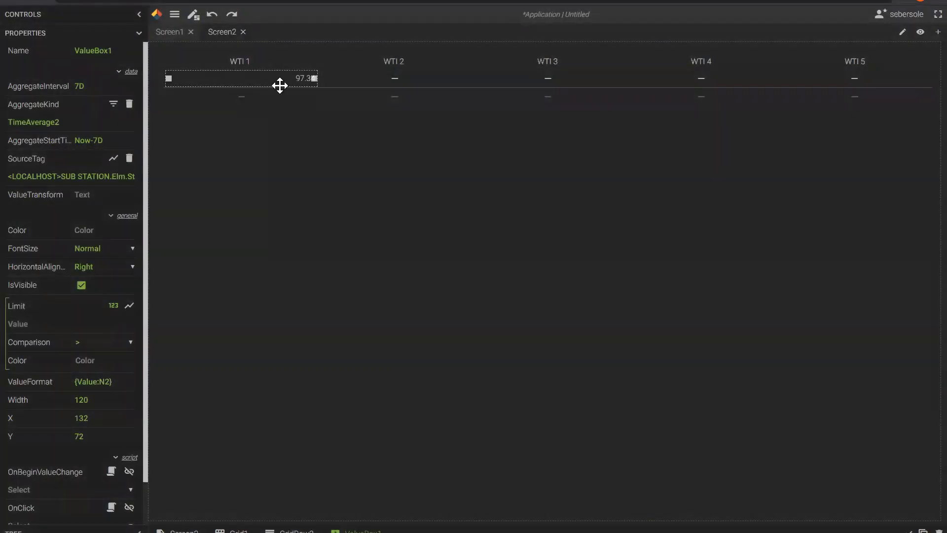
Make the WTI 1 value Large and centred, then duplicate the box twice.
click(139, 33)
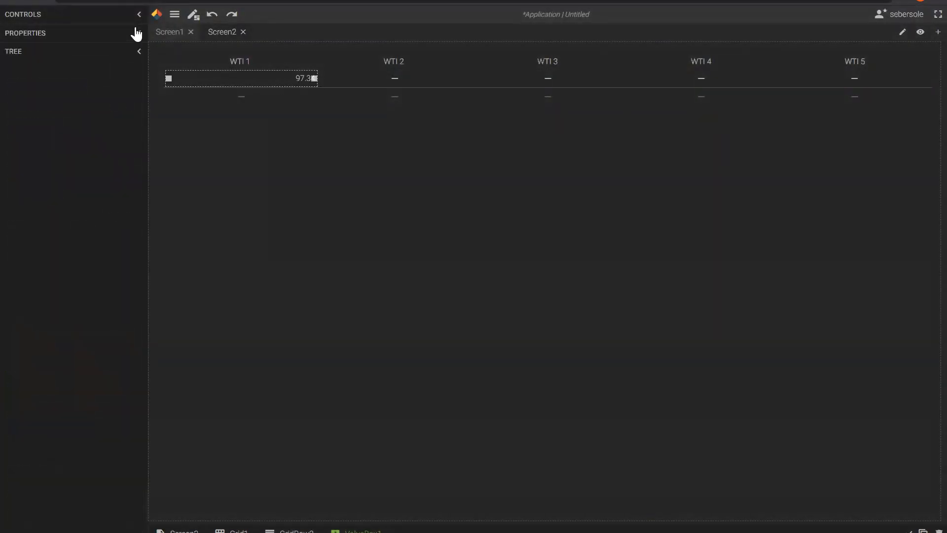
click(138, 18)
click(137, 21)
click(137, 33)
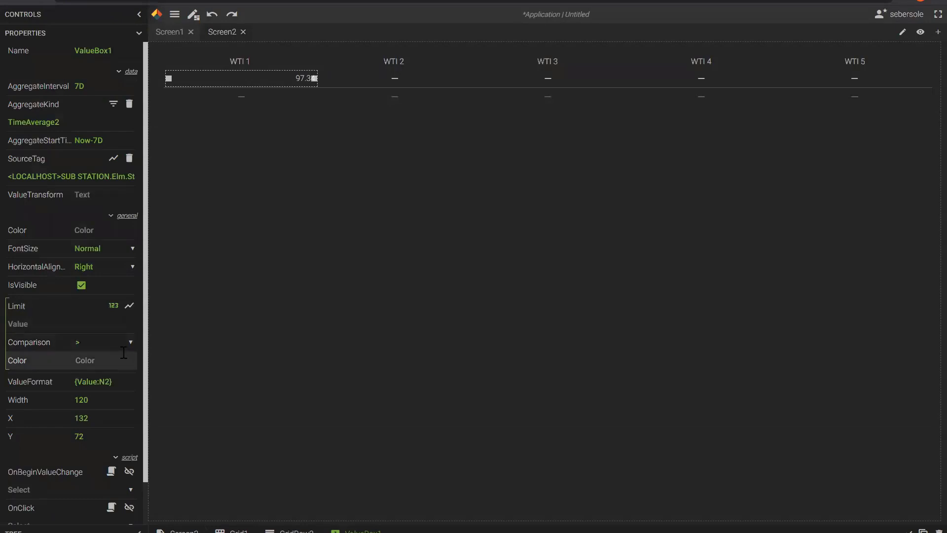
click(128, 251)
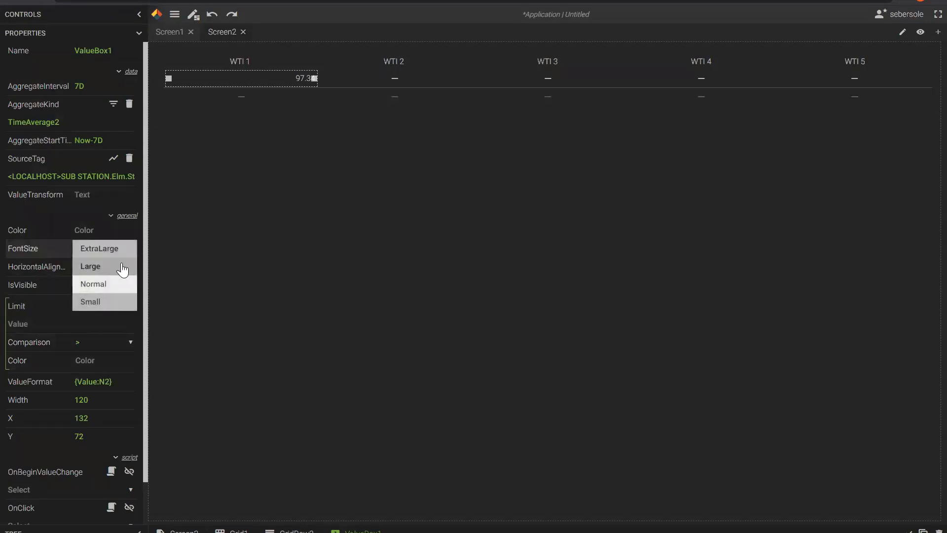
click(125, 266)
click(130, 272)
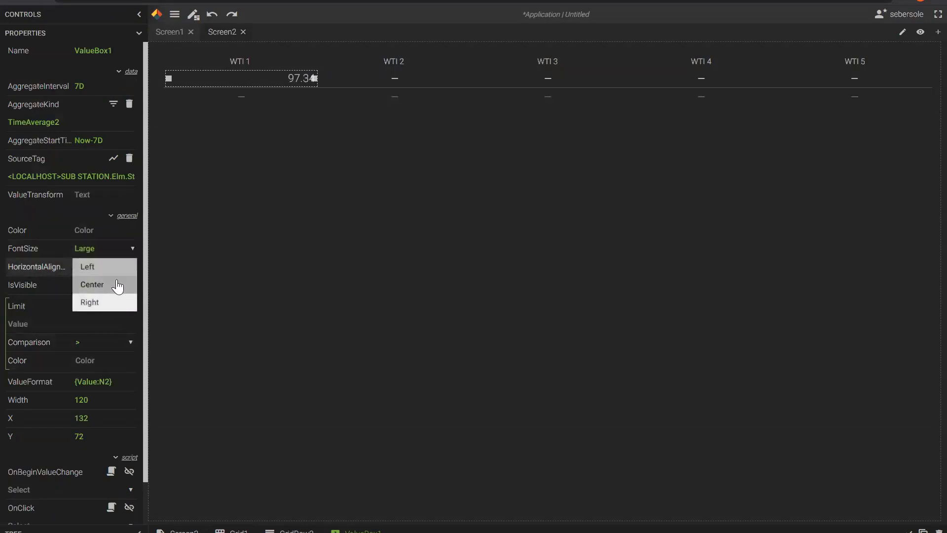
click(118, 286)
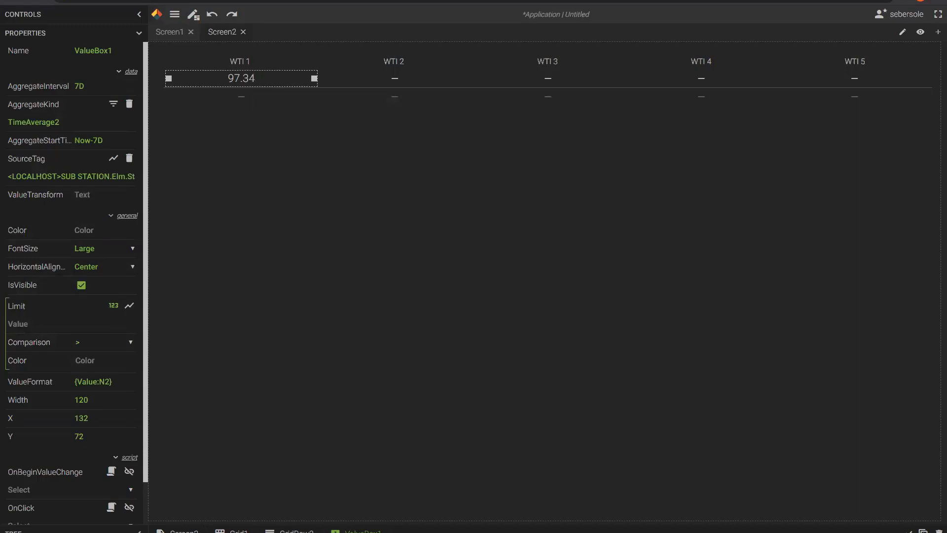
click(923, 530)
click(923, 530)
Add another copy and bind WTI 2 and WTI 3 to Elm.Station 2 and Elm.Station 3 PT.WTI.
click(923, 531)
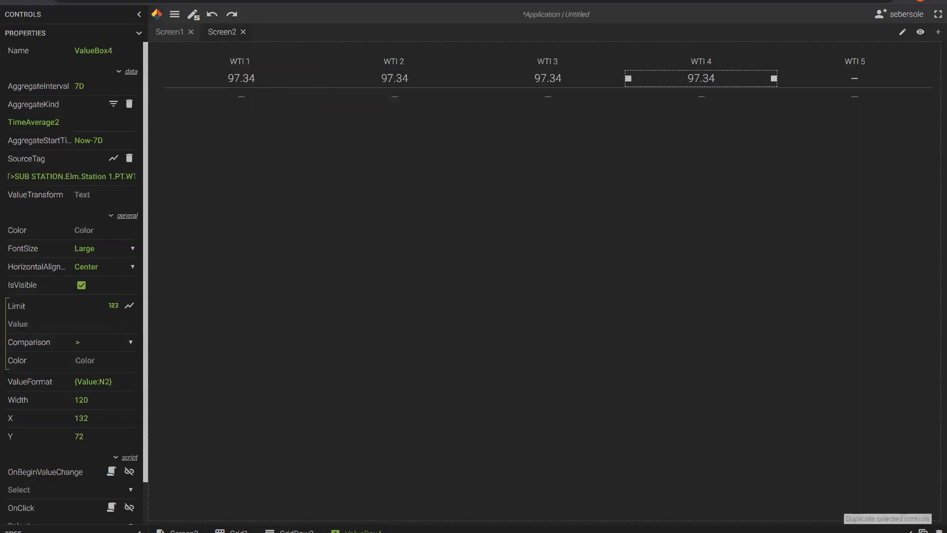
click(390, 79)
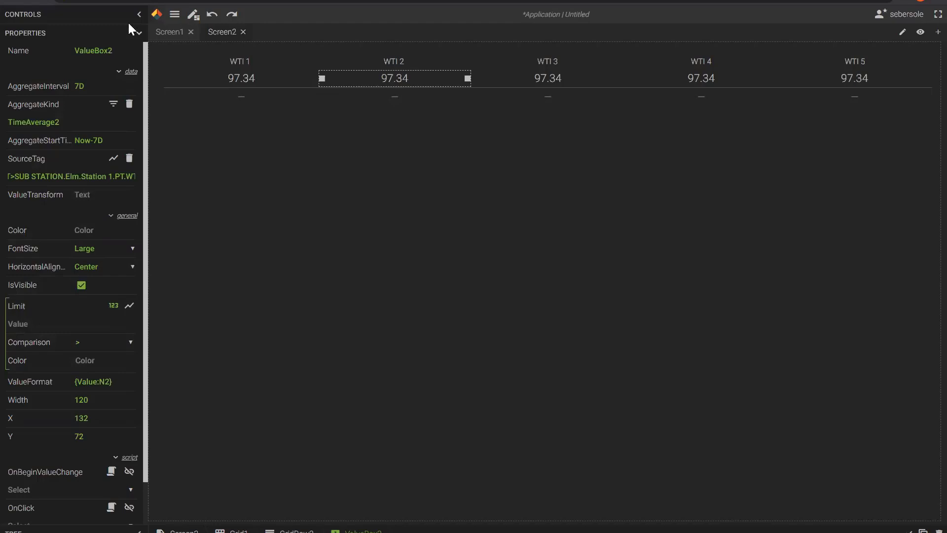
click(113, 157)
click(244, 203)
click(513, 141)
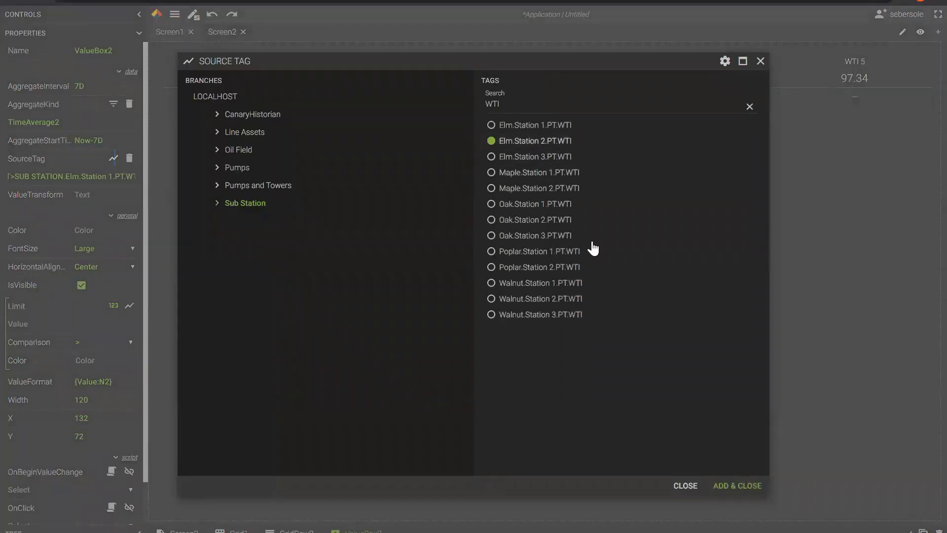
click(736, 486)
click(558, 80)
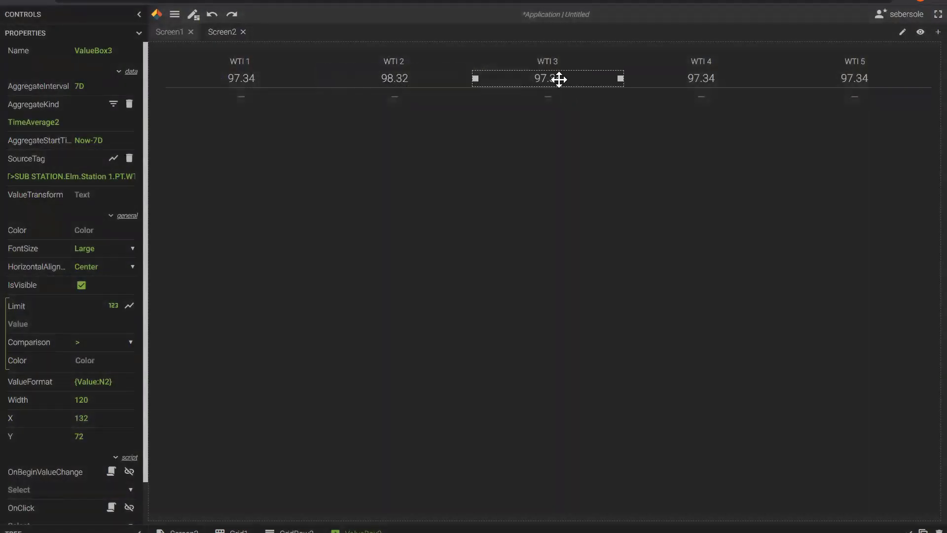
click(114, 158)
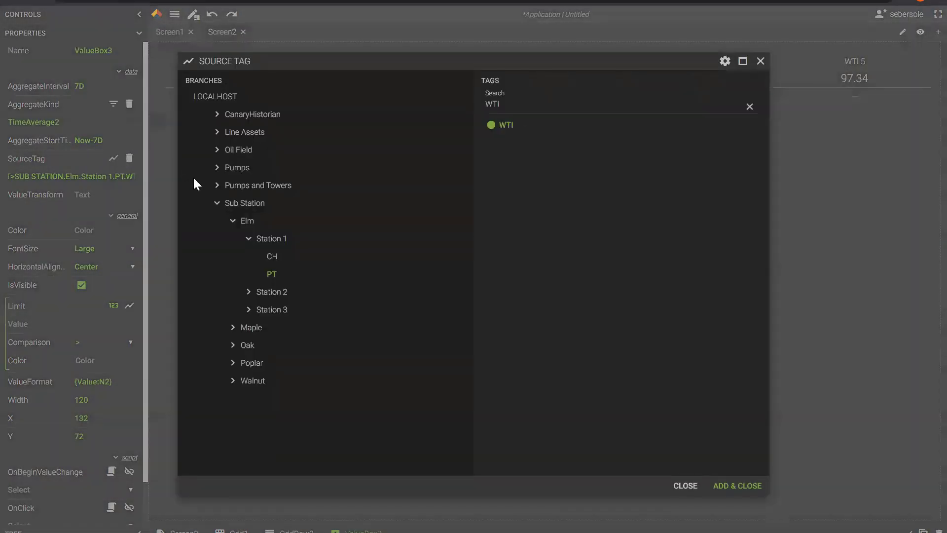
click(234, 207)
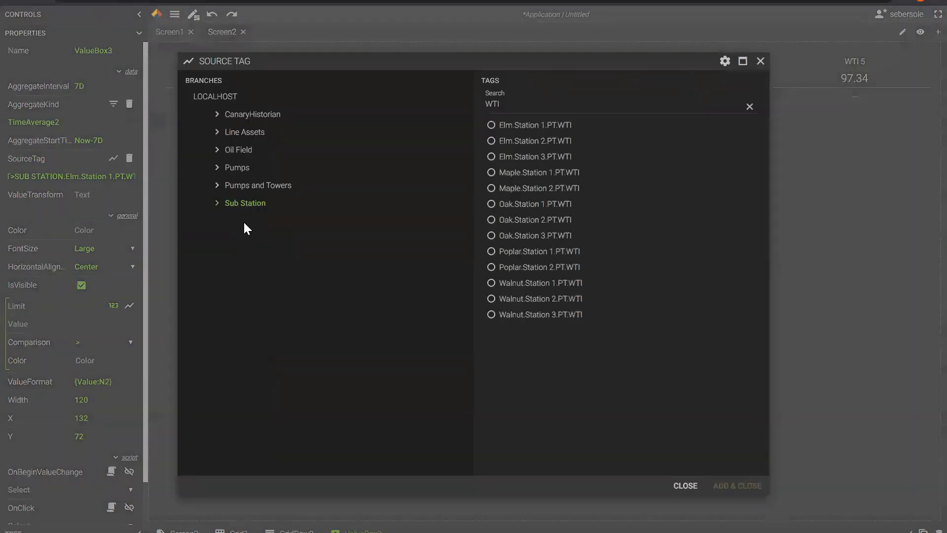
click(585, 156)
click(710, 487)
Bind WTI 4 to Maple.Station 1.PT.WTI and WTI 5 to Maple.Station 2.PT.WTI.
click(693, 78)
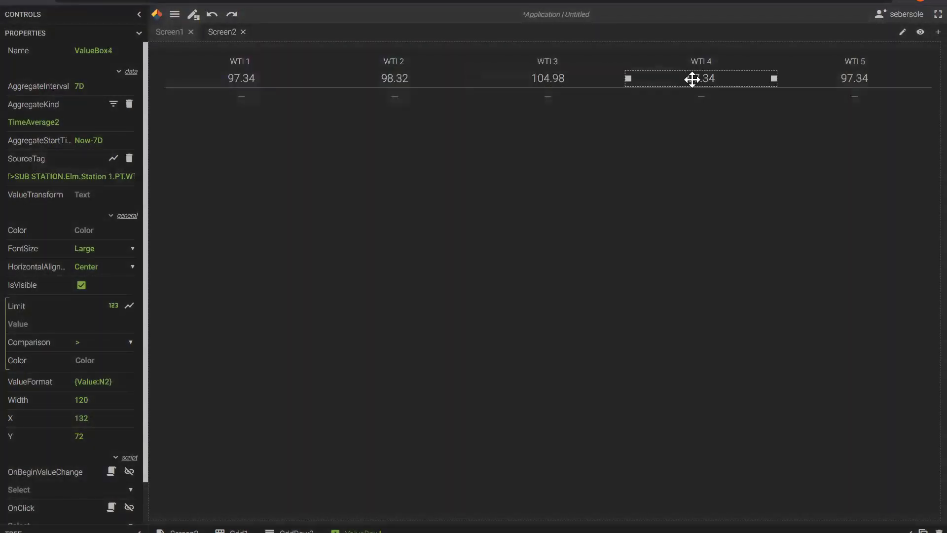
click(114, 158)
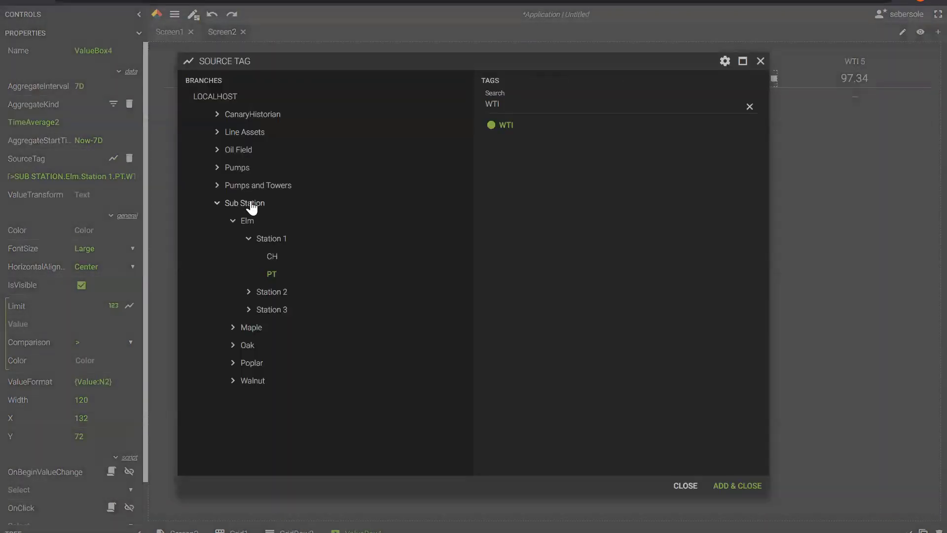
click(246, 204)
click(607, 173)
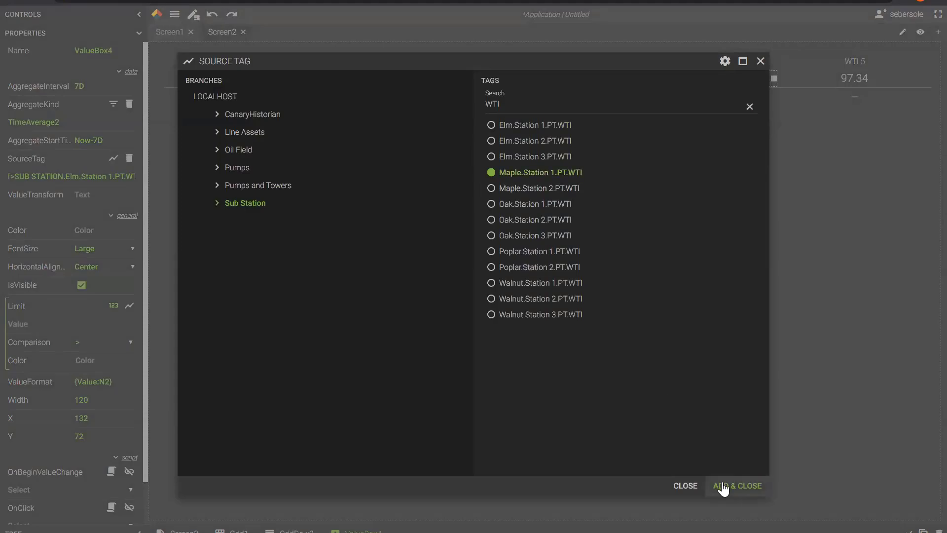
click(730, 484)
click(859, 78)
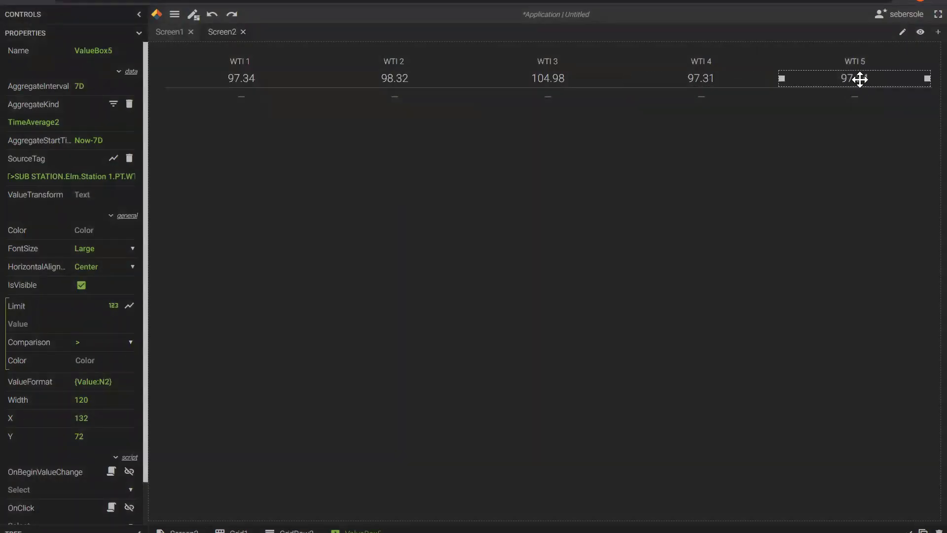
click(113, 158)
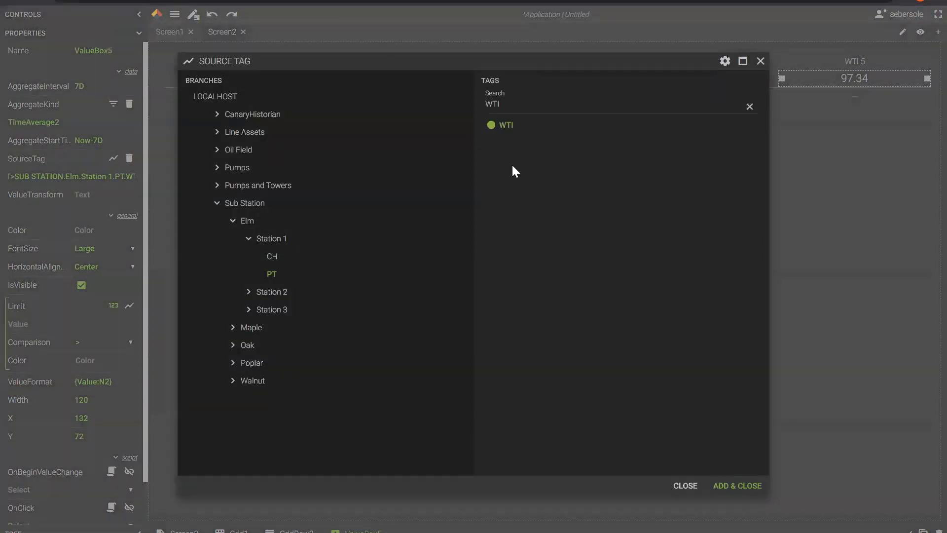
click(250, 204)
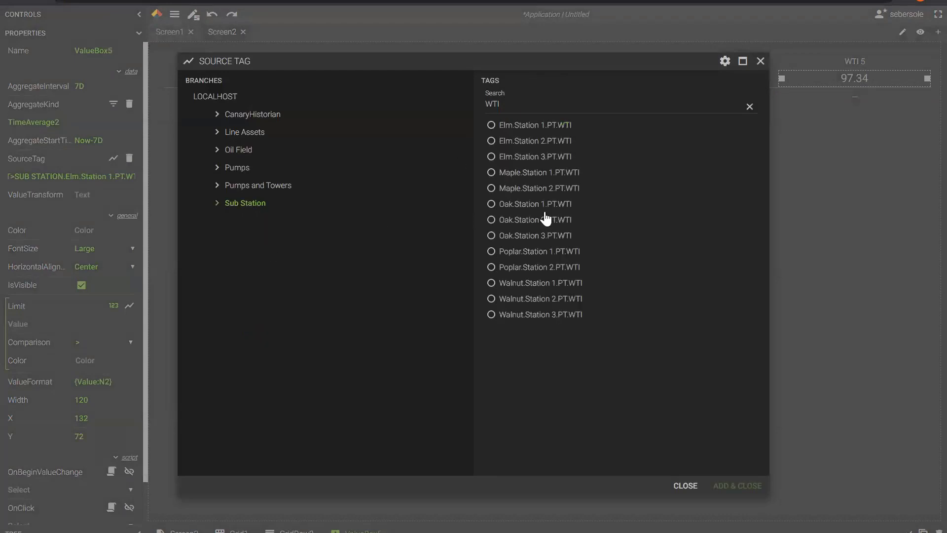
click(491, 188)
click(720, 488)
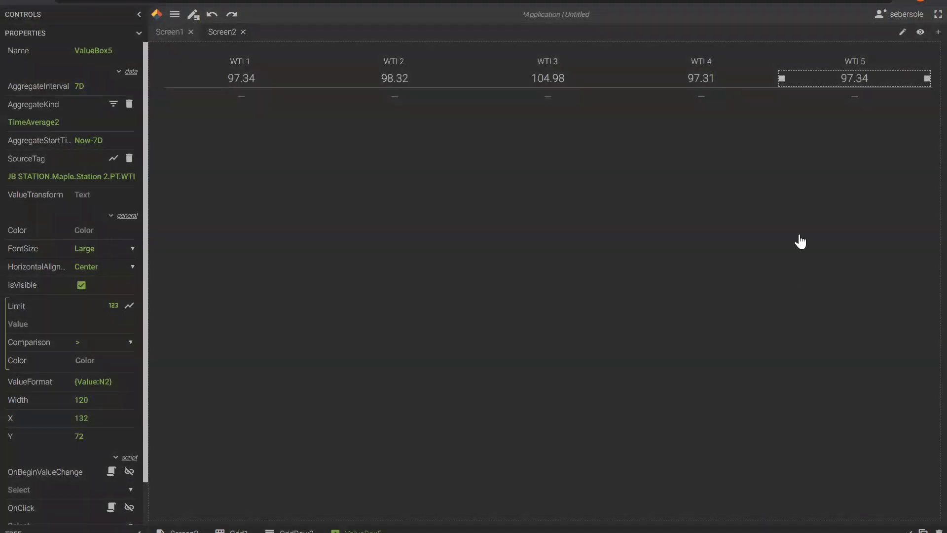
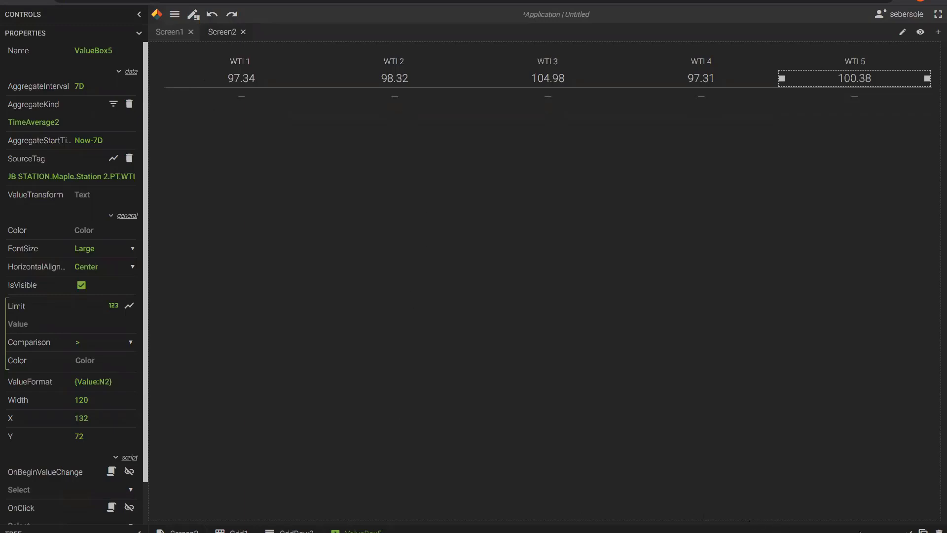
Select the parent GridRow2 that holds all five WTI value boxes.
click(296, 531)
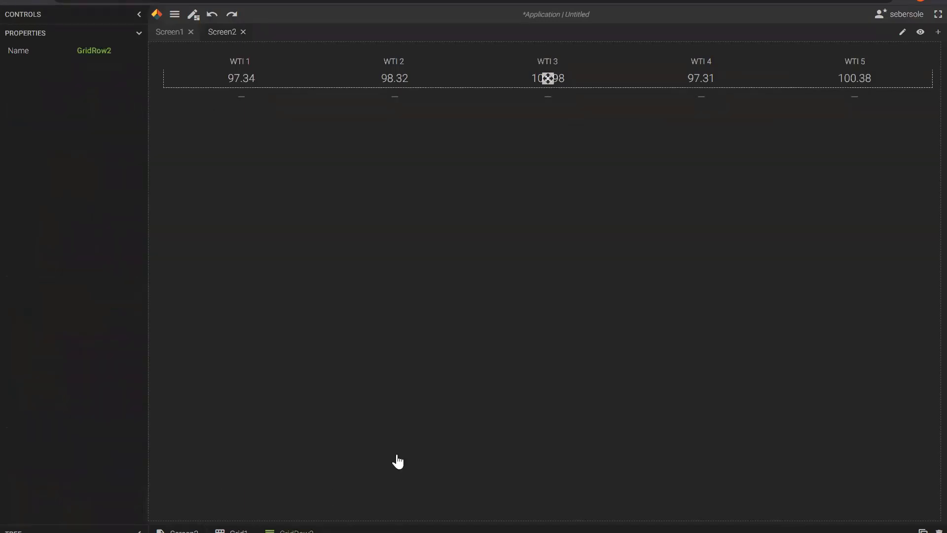
Duplicate the WTI row and set the new WTI 1 value to Maximum2 (126.67).
key(ctrl+d)
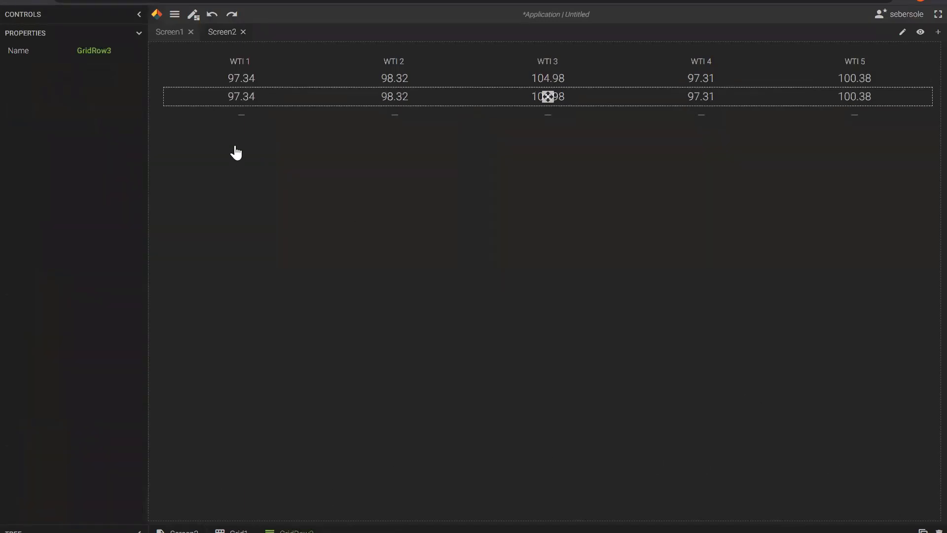
click(246, 98)
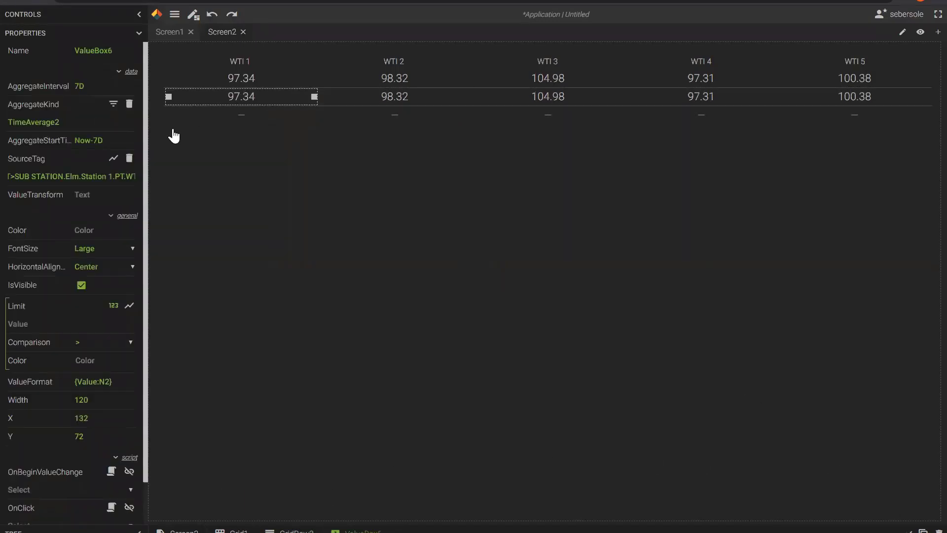
click(113, 159)
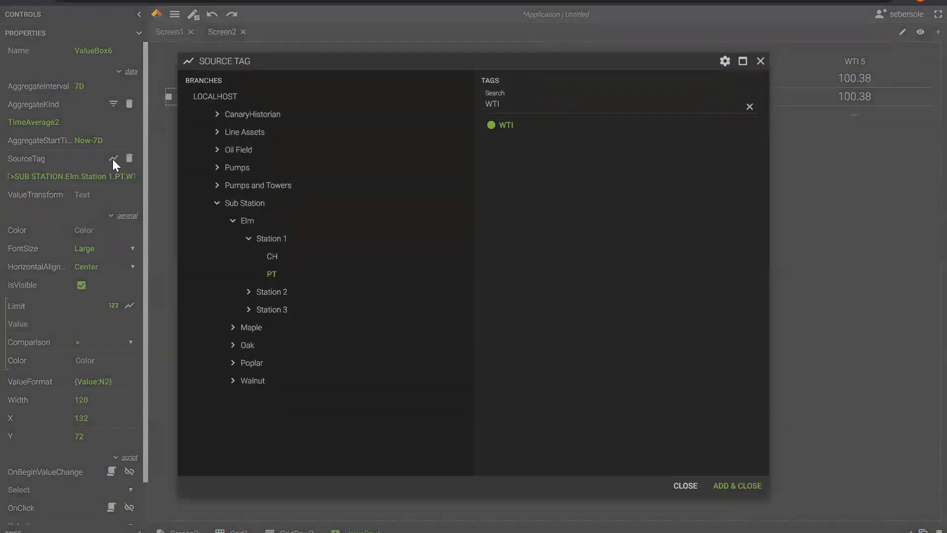
click(760, 61)
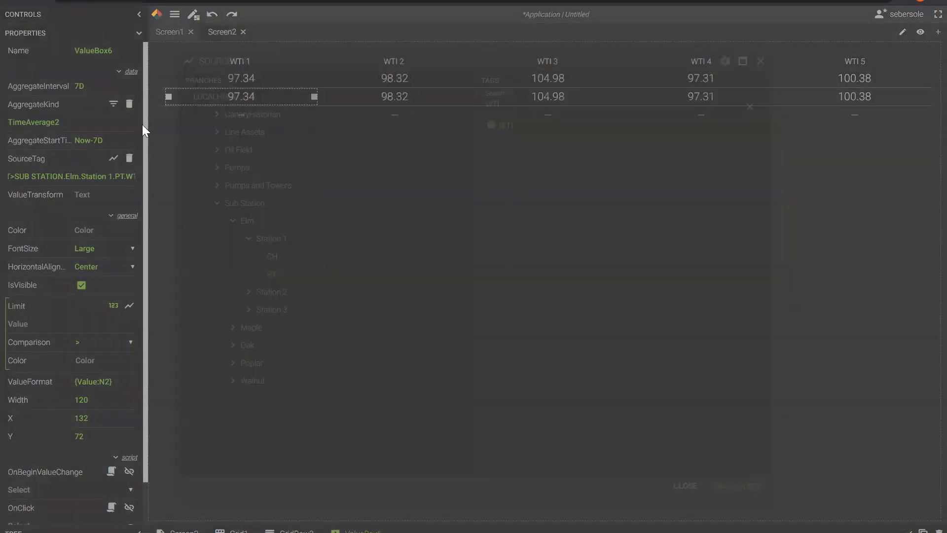
click(113, 104)
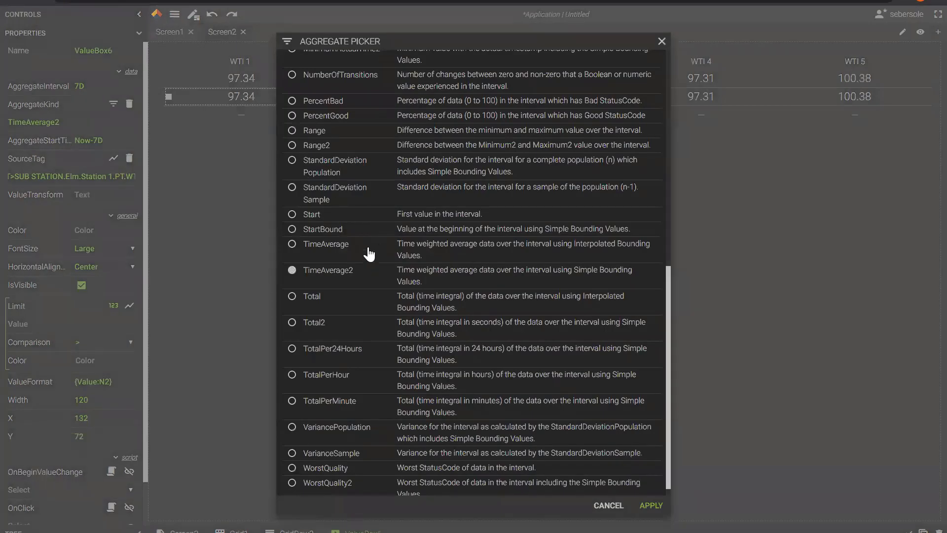
scroll(312, 253, up, 5)
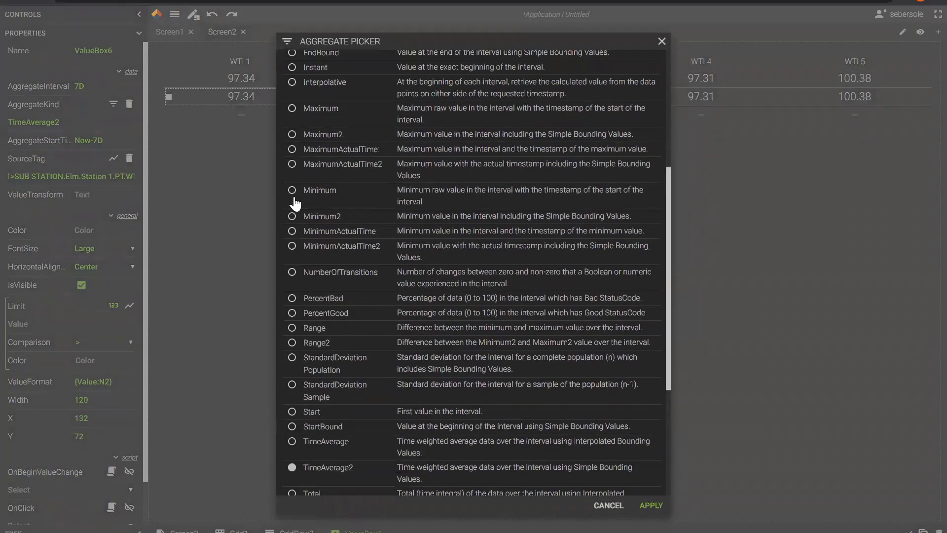
click(291, 137)
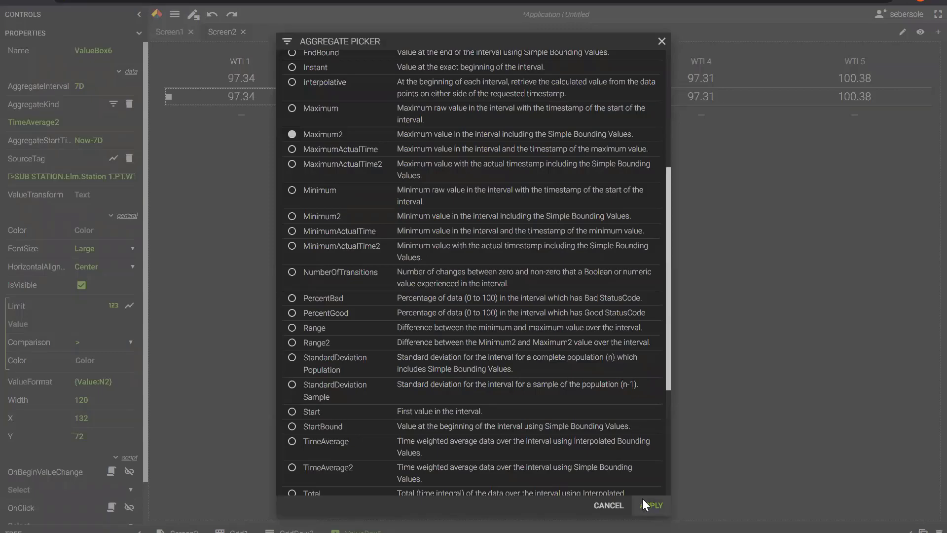
click(644, 504)
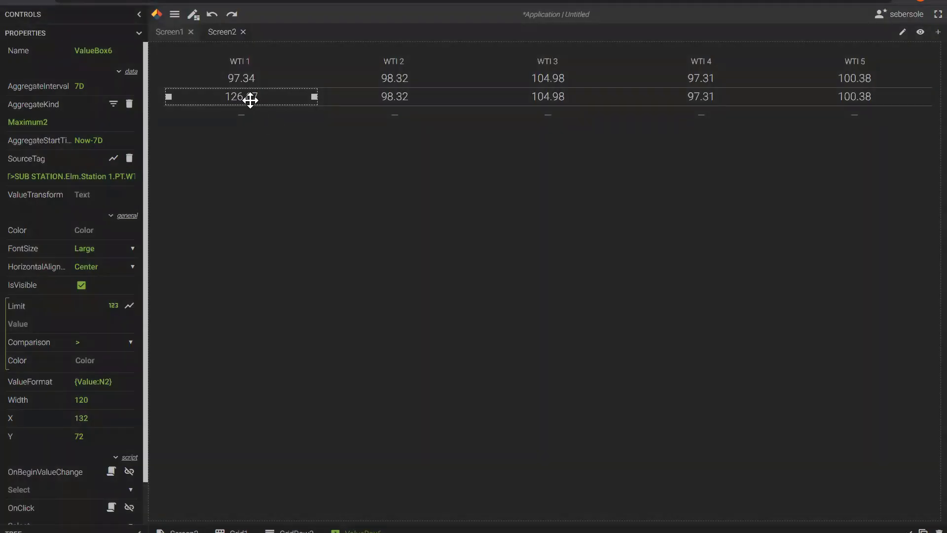
Switch the second-row WTI 2 and WTI 3 values to Maximum2 (122.64, 130.00).
click(386, 99)
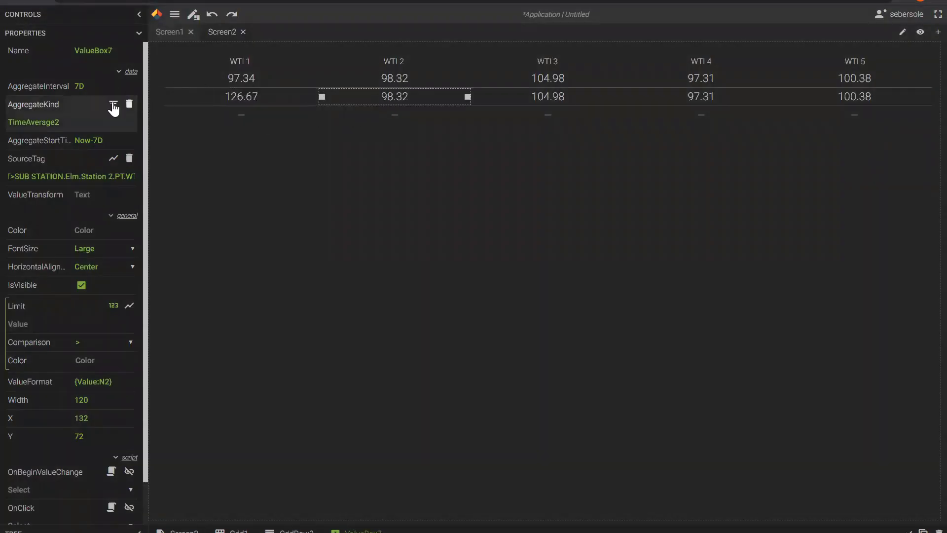
click(114, 104)
scroll(293, 236, up, 5)
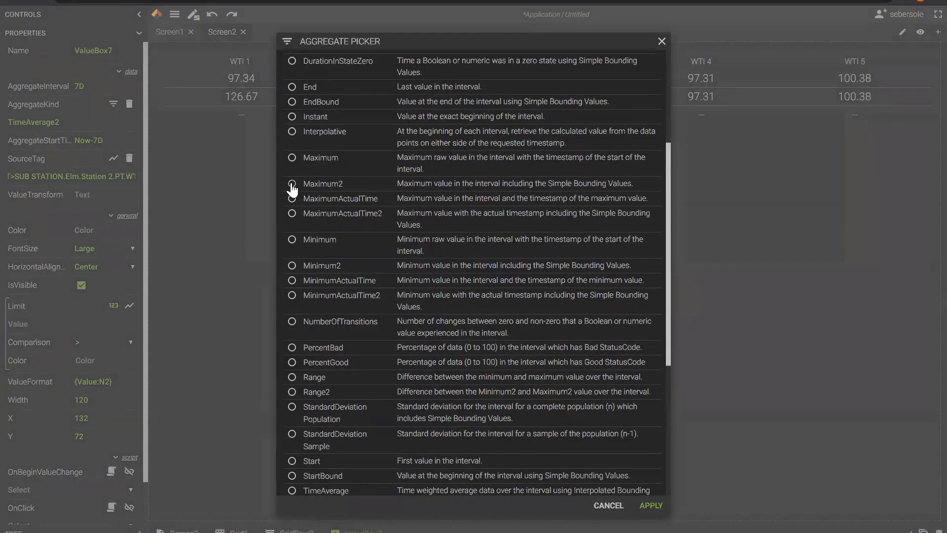
click(292, 185)
click(650, 506)
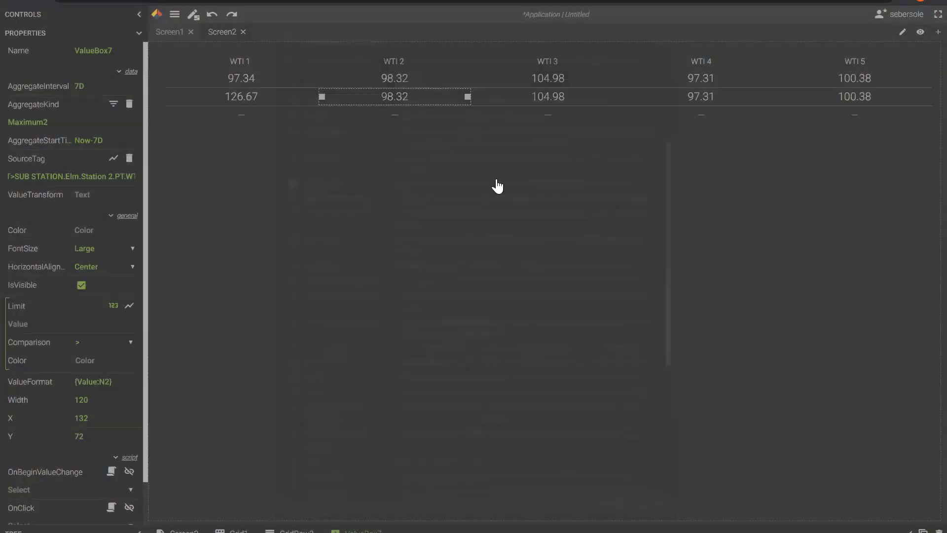
click(541, 106)
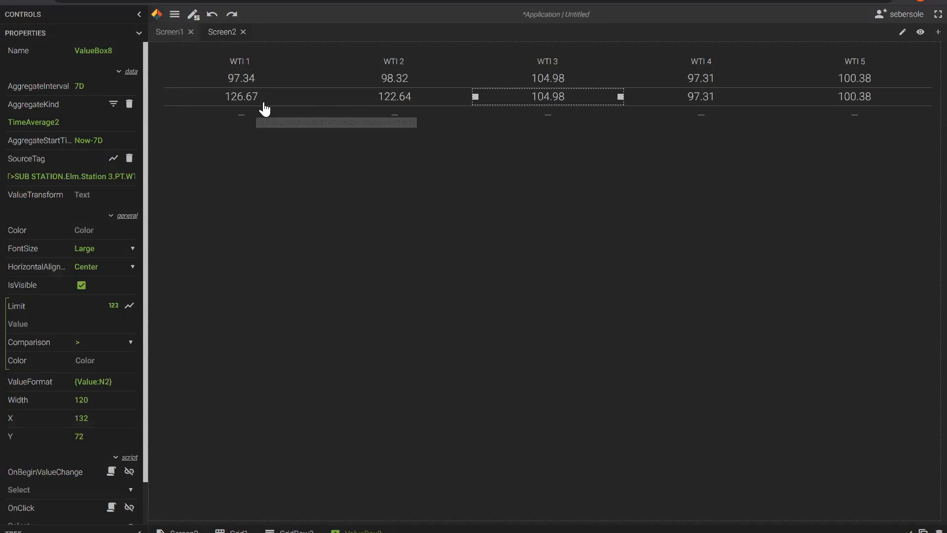
click(114, 105)
scroll(297, 195, up, 6)
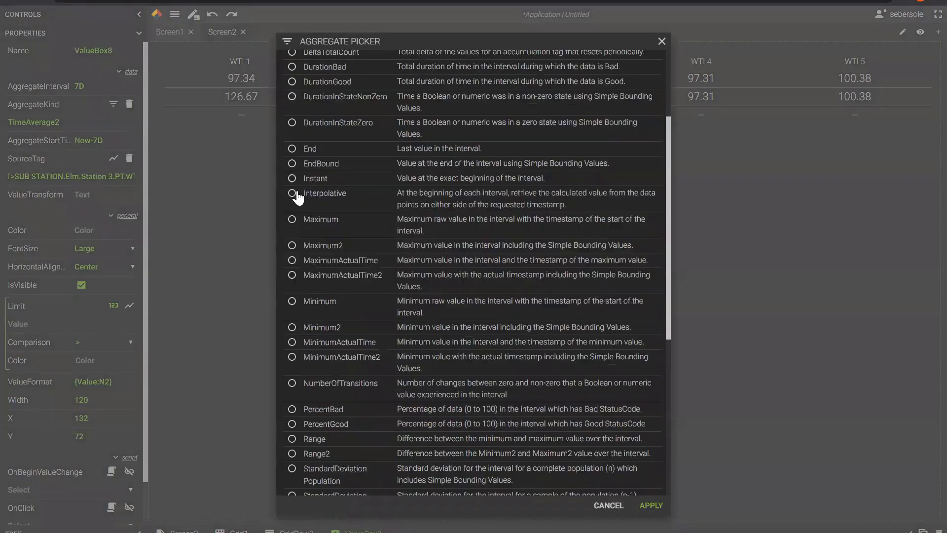
scroll(298, 198, up, 1)
click(292, 269)
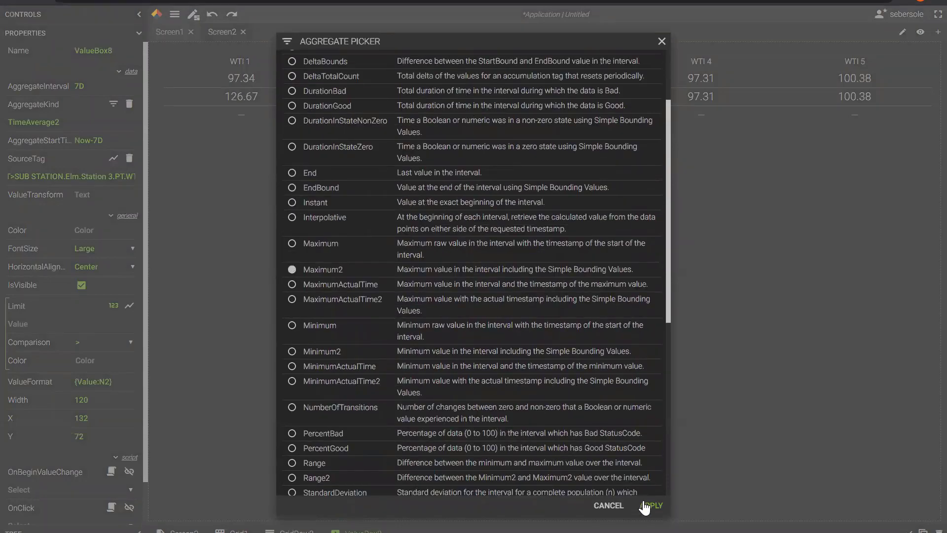
click(644, 506)
Switch the second-row WTI 4 and WTI 5 values to Maximum2 (130.00 each).
click(704, 98)
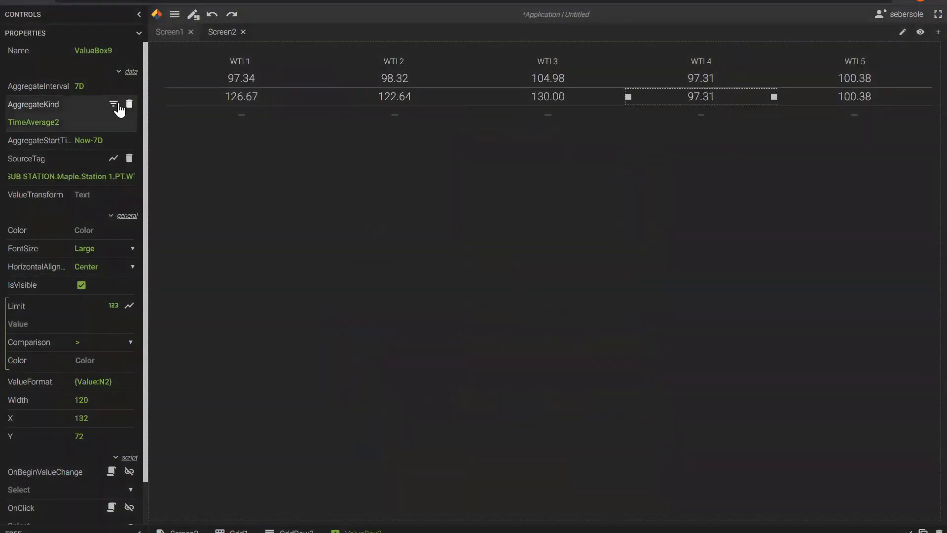
click(116, 105)
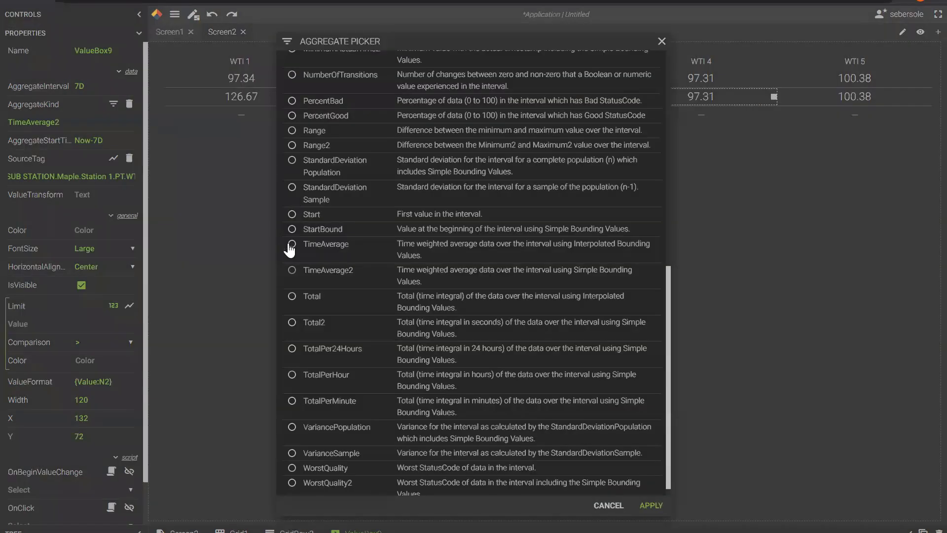
scroll(328, 270, up, 3)
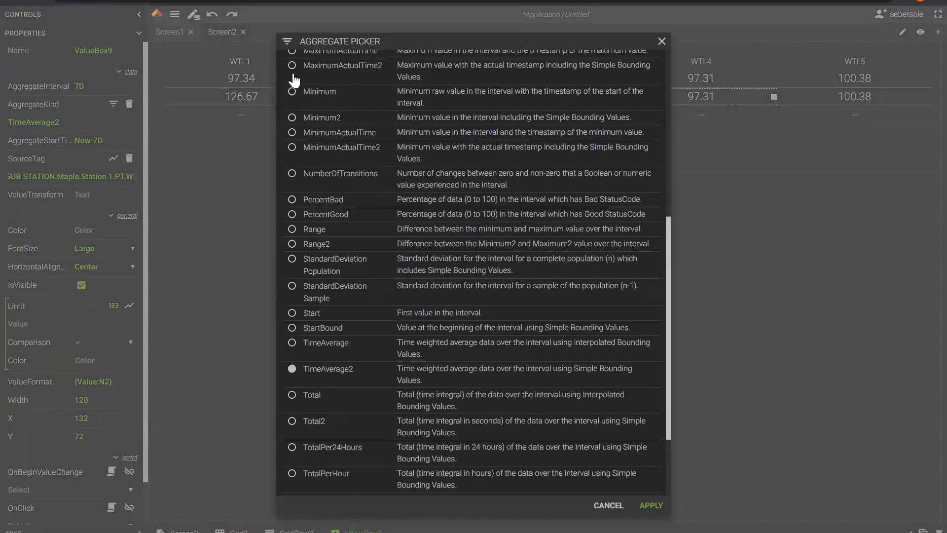
scroll(299, 123, up, 2)
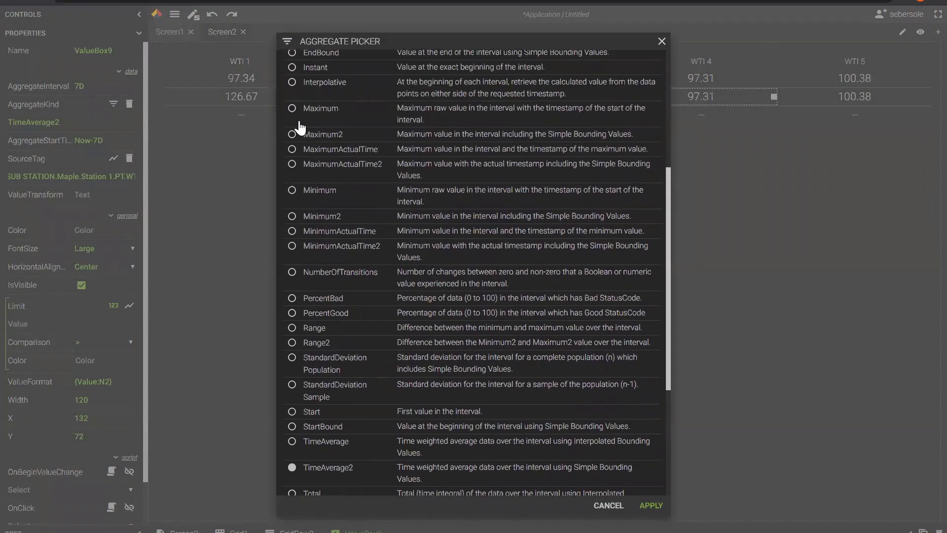
click(293, 135)
click(651, 506)
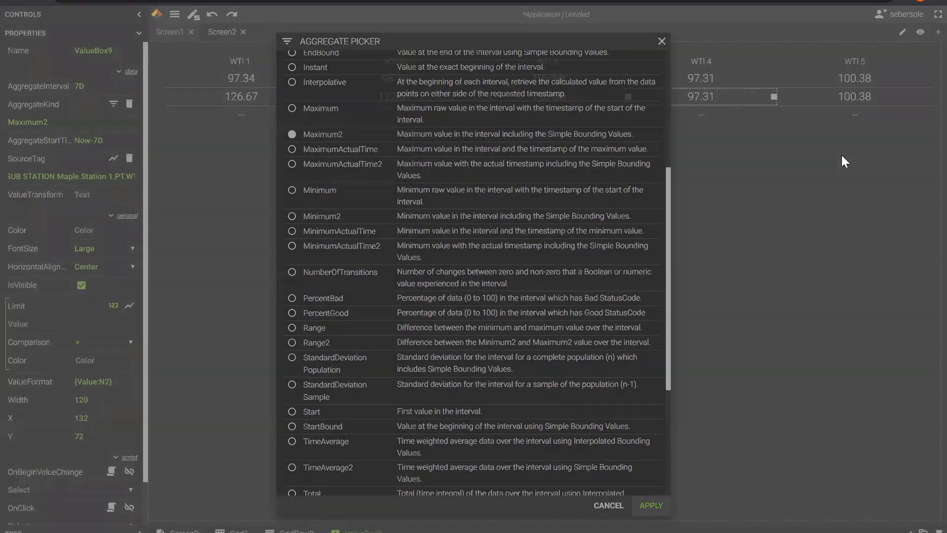
click(859, 100)
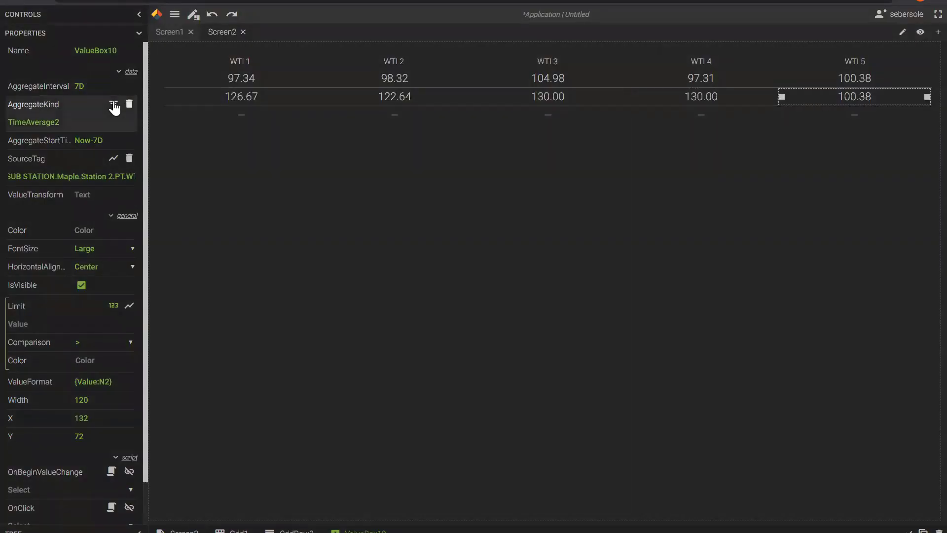
click(113, 104)
scroll(296, 212, up, 4)
click(323, 136)
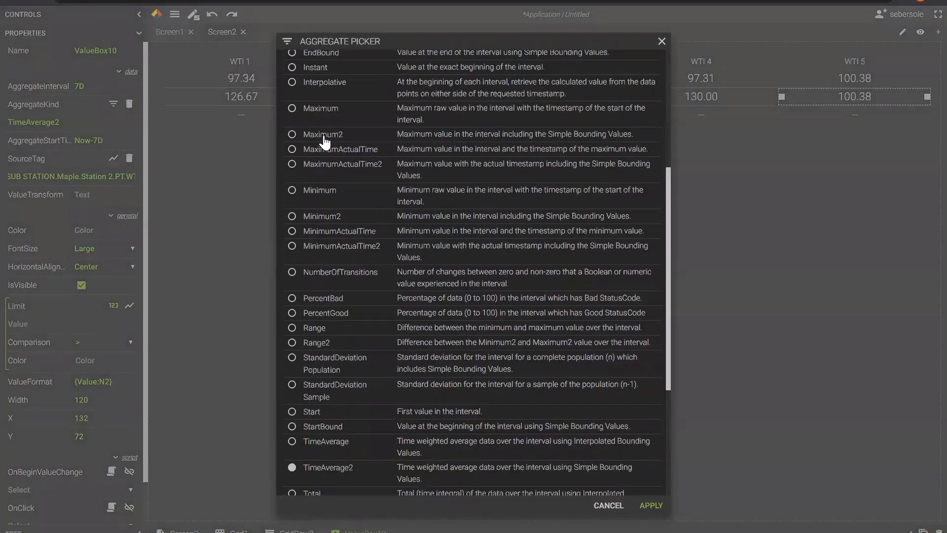
click(651, 505)
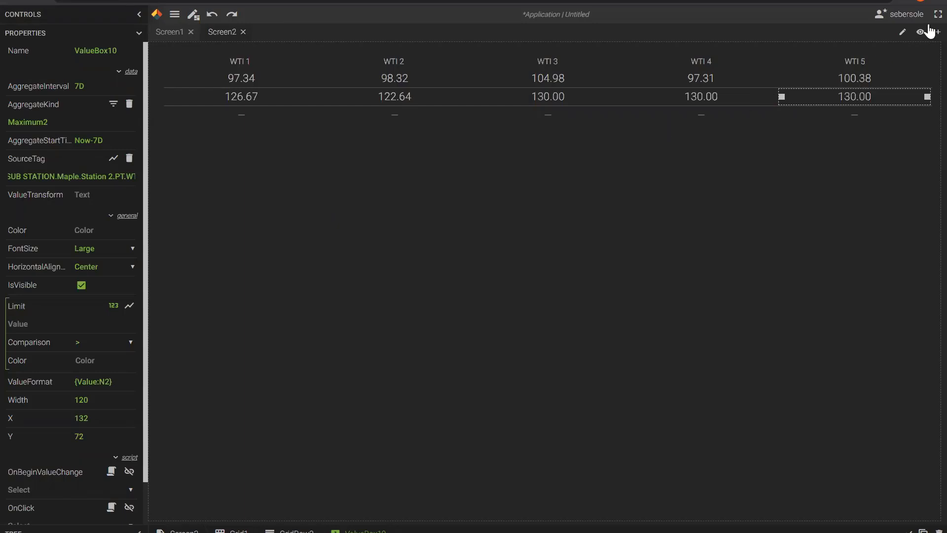
Add a blank Screen3 and enlarge it to 1,614 by 978.
click(937, 32)
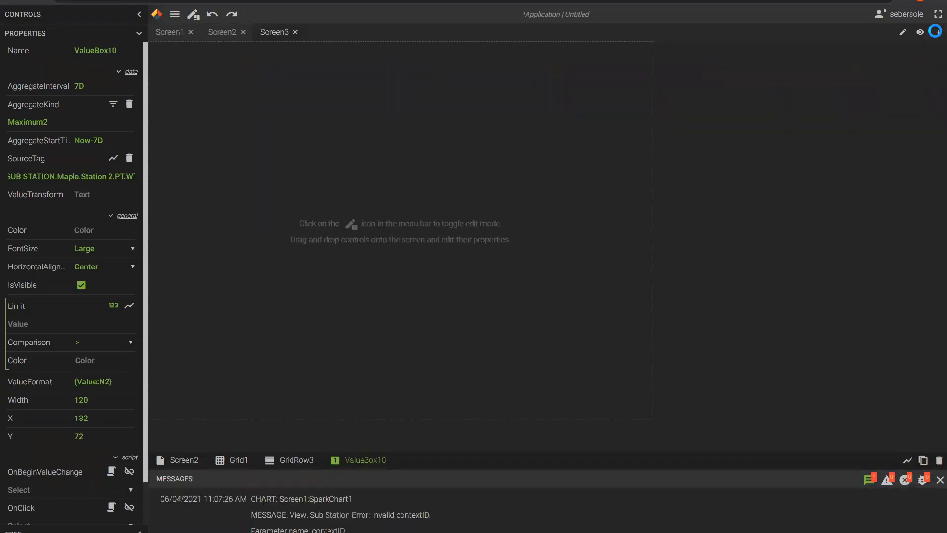
click(927, 485)
click(659, 440)
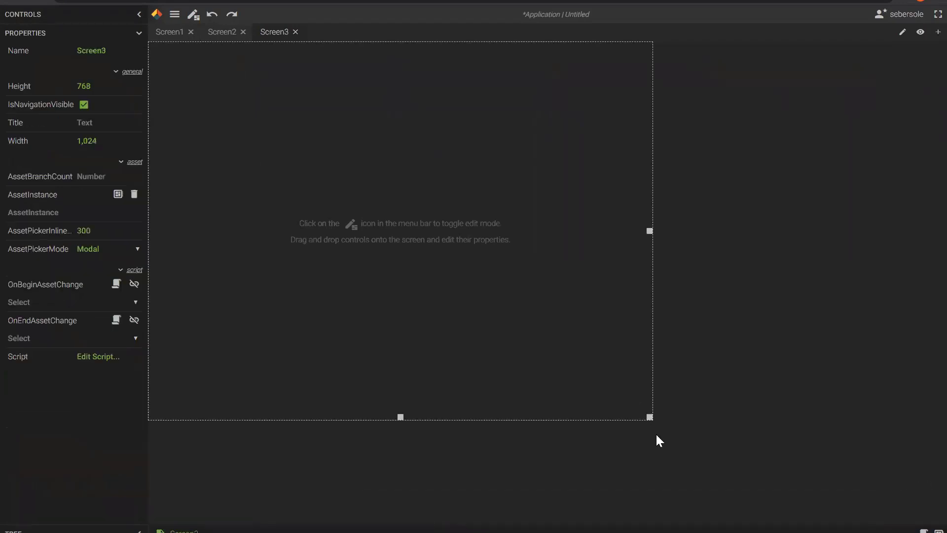
drag(650, 418, 925, 528)
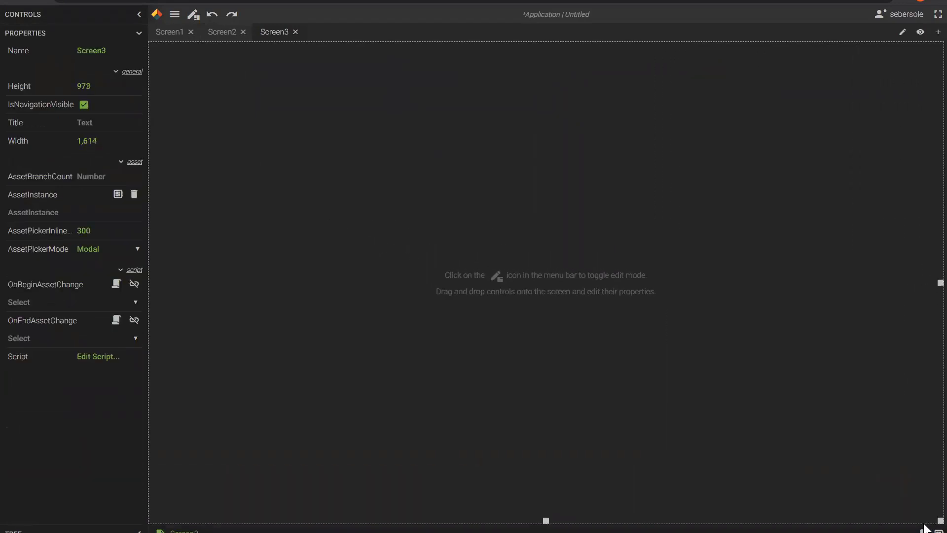
Place a bar chart on Screen3 with the Elm.Station 1, 2 and 3 PT.WTI tags.
click(140, 15)
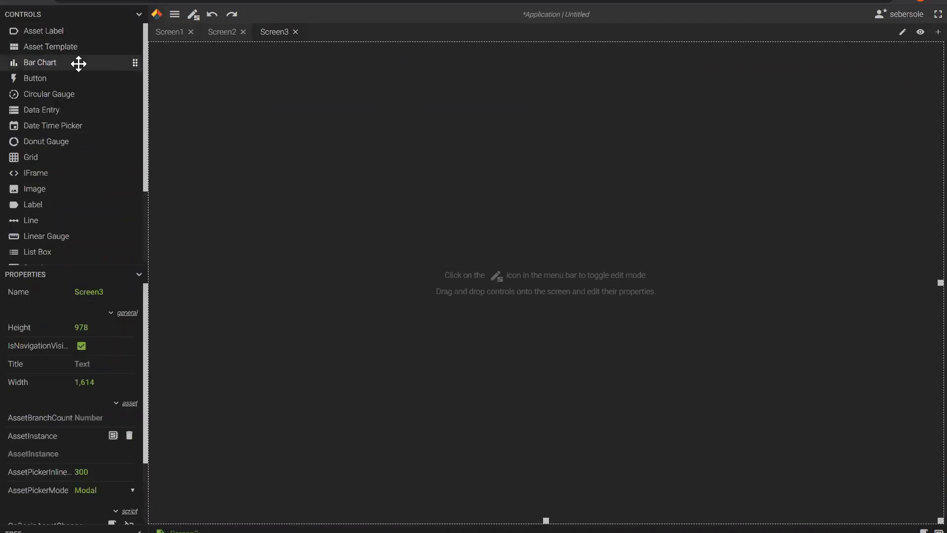
drag(76, 62, 338, 229)
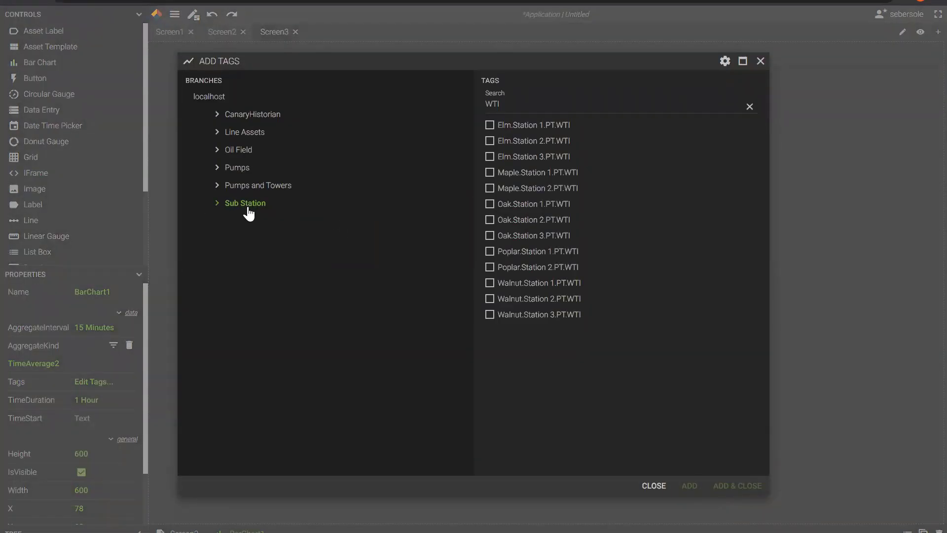
click(490, 125)
click(490, 140)
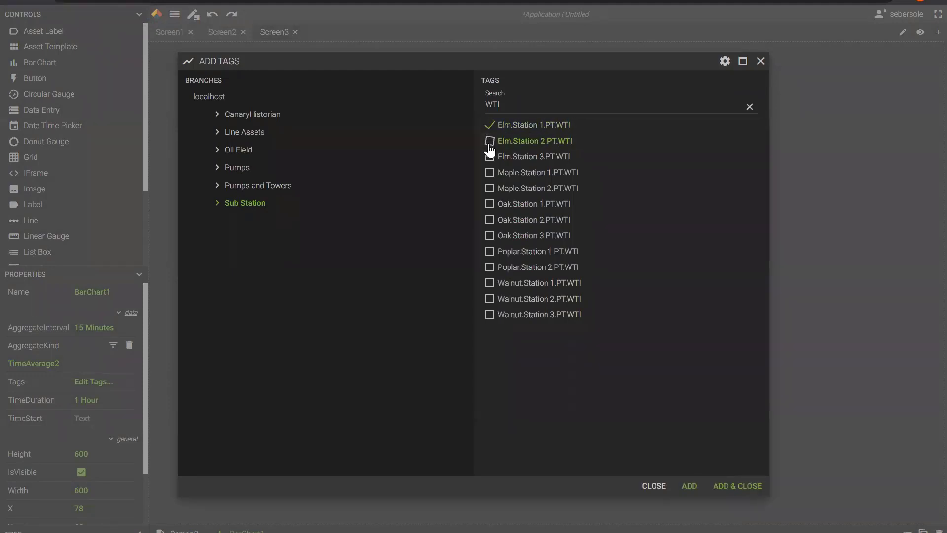
click(489, 157)
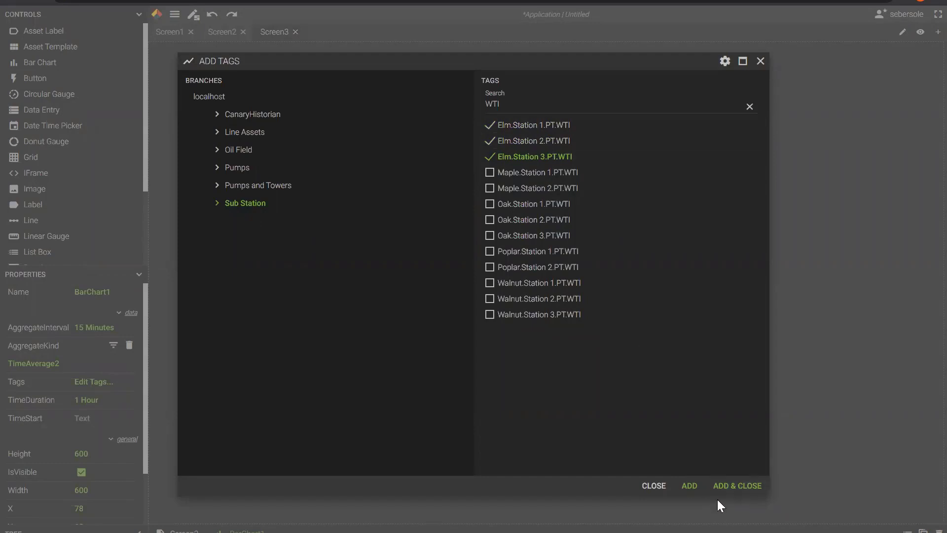
click(724, 486)
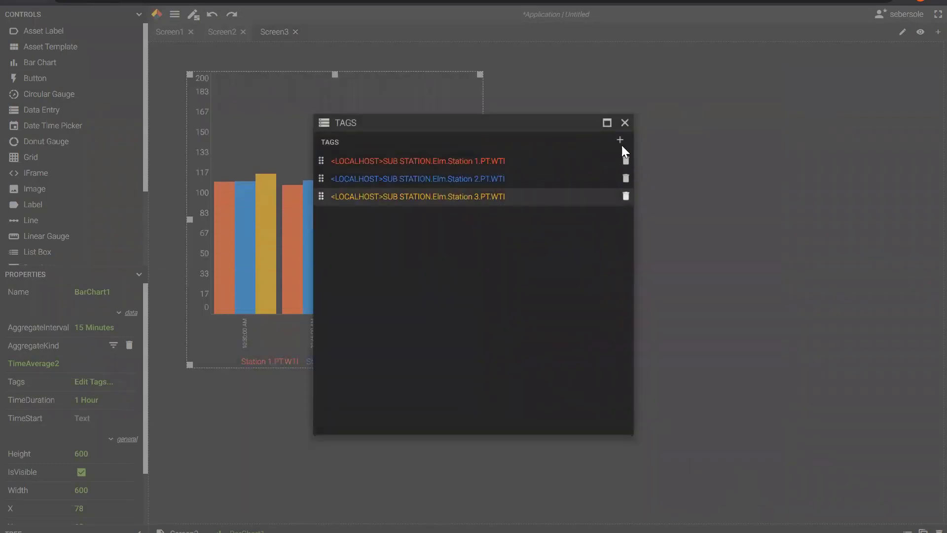
click(624, 122)
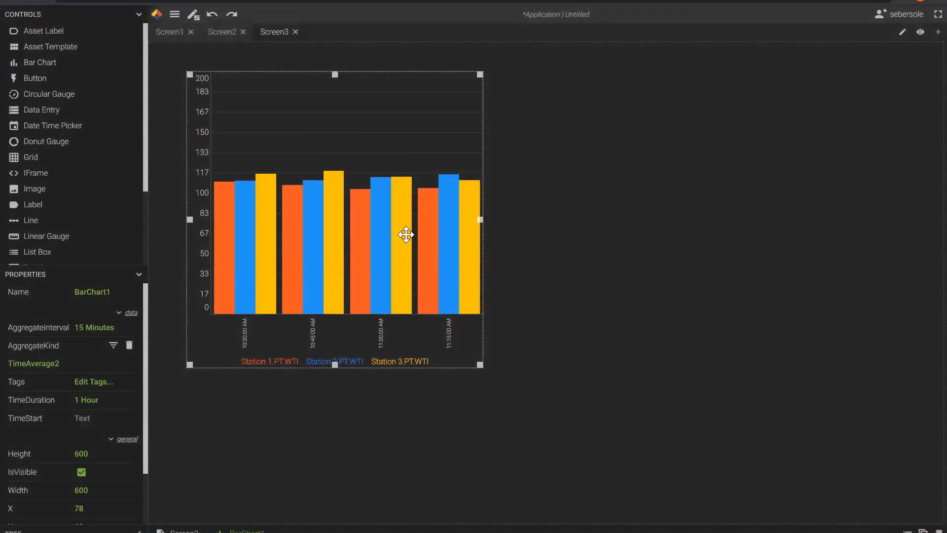
Stretch the bar chart to fill the whole Screen3 canvas.
drag(481, 365, 926, 500)
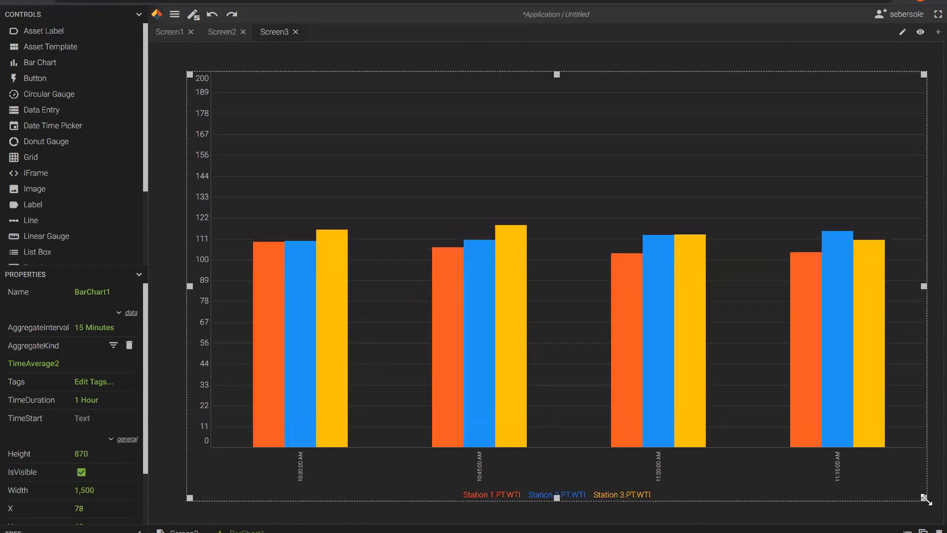
drag(188, 74, 160, 54)
click(138, 16)
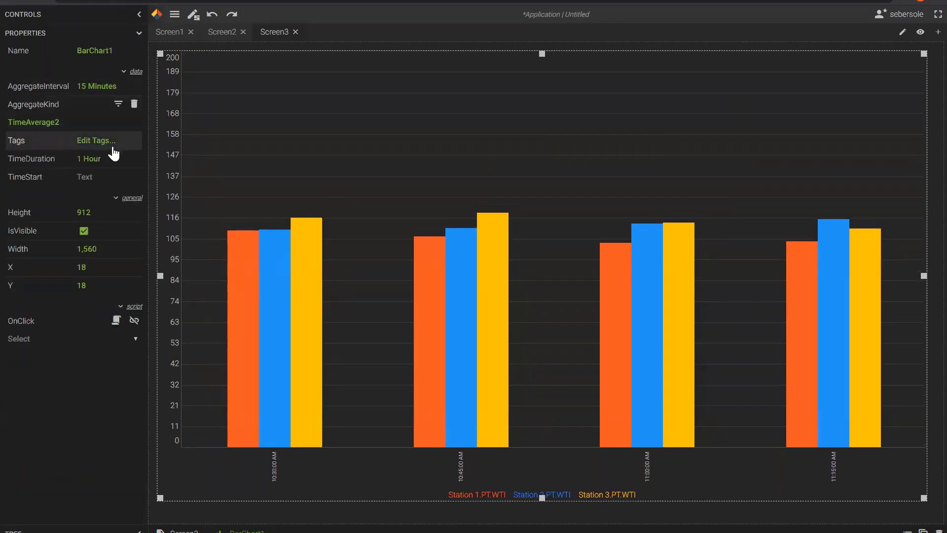
Set the chart's TimeDuration to 8 Hour and AggregateInterval to 1 Hour.
drag(108, 159, 81, 158)
click(81, 158)
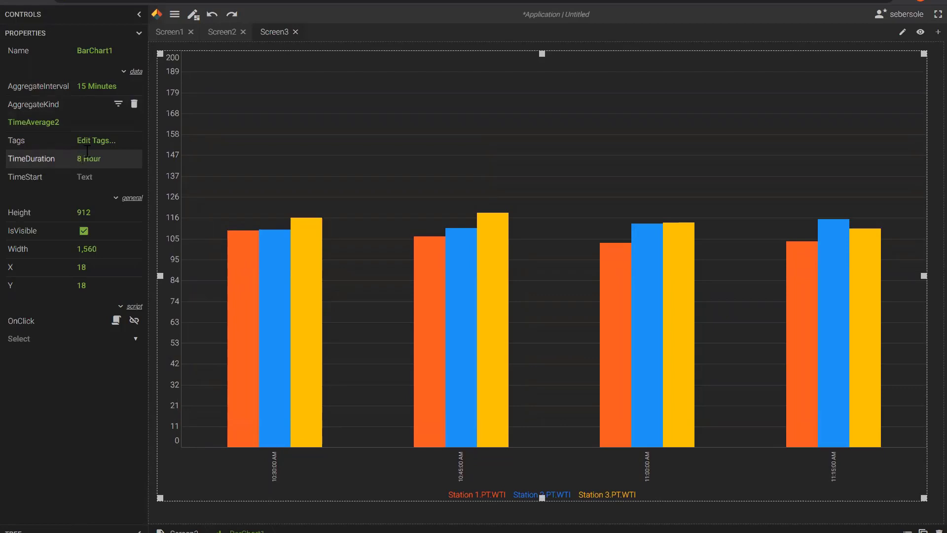
text(8)
click(87, 88)
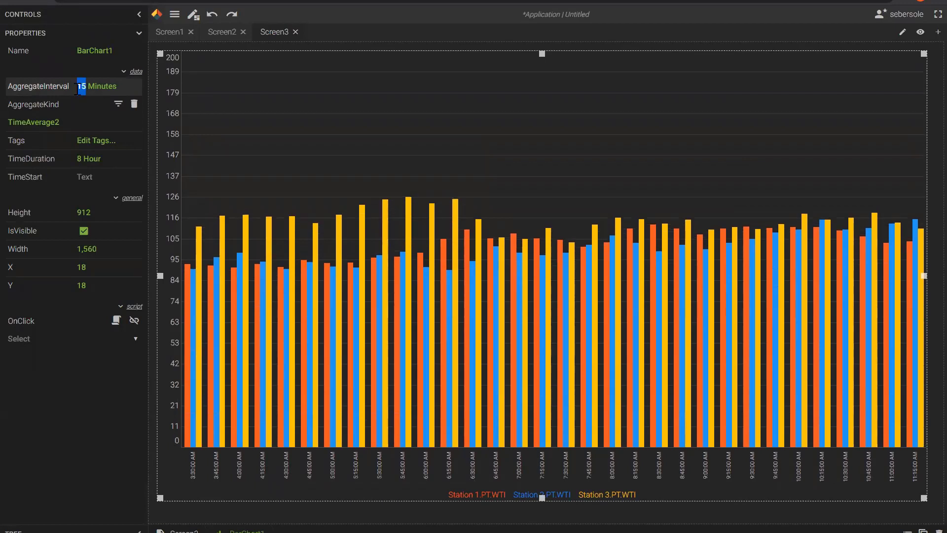
text(1 Hour)
key(Tab)
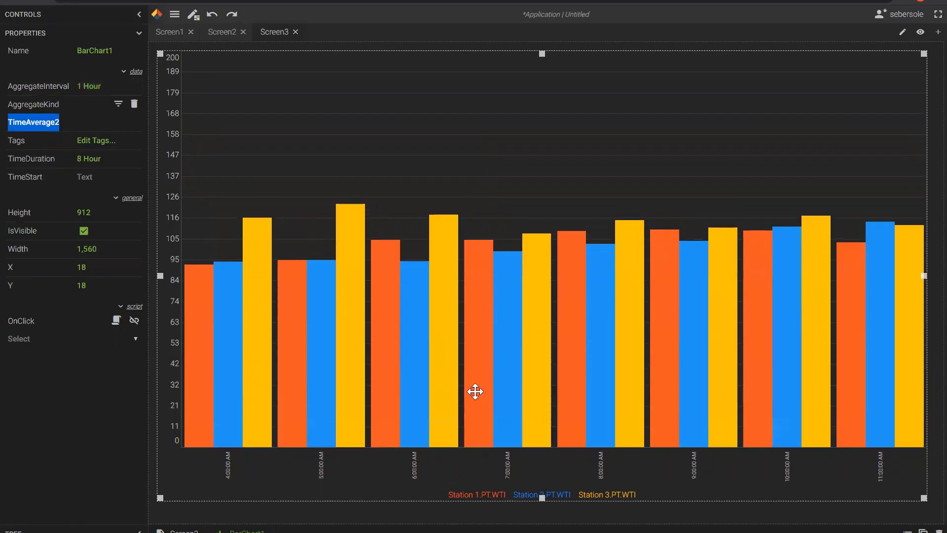
click(187, 13)
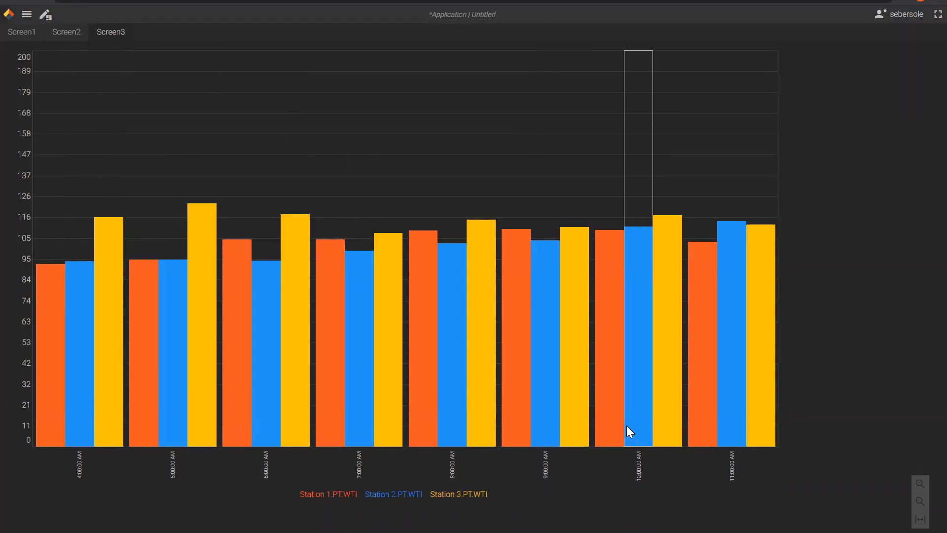
click(45, 18)
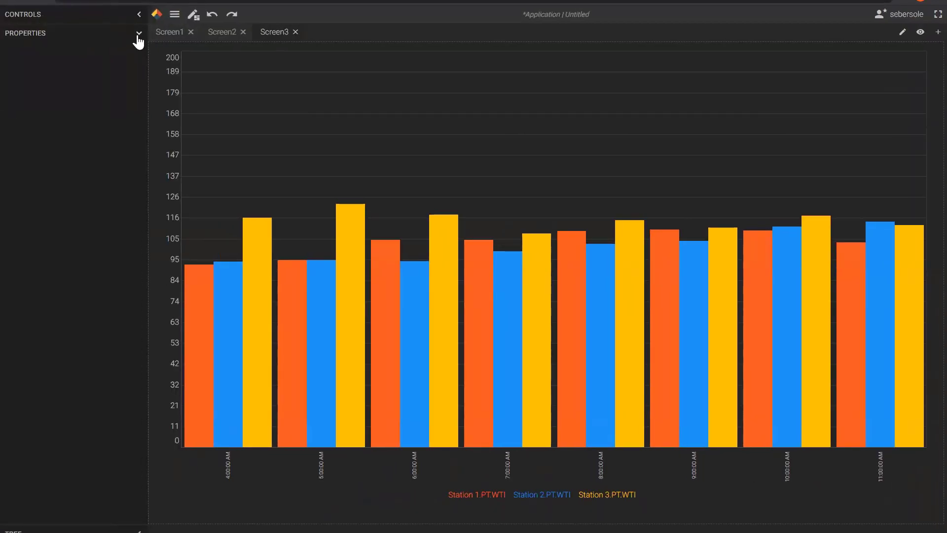
click(138, 37)
click(138, 35)
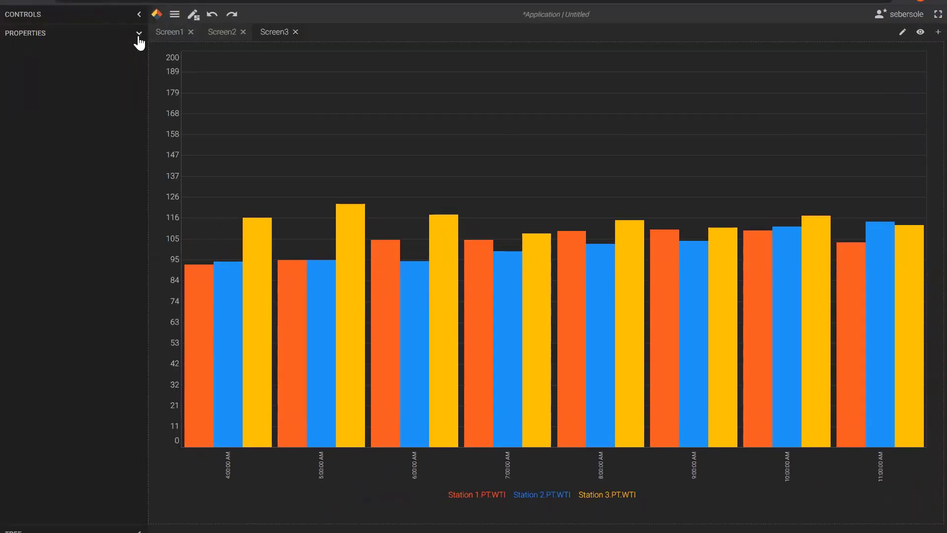
click(216, 90)
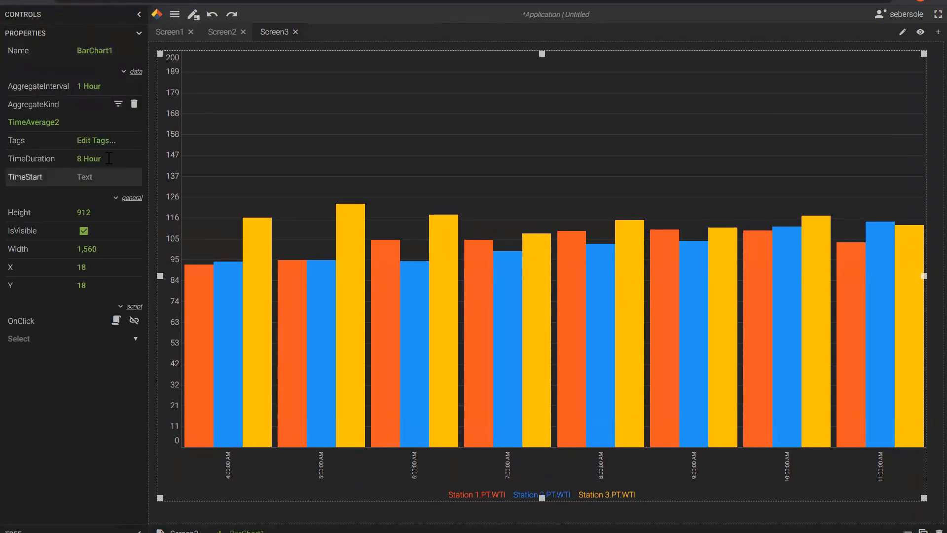
Change the bar chart's AggregateKind from TimeAverage2 to Range2.
click(118, 104)
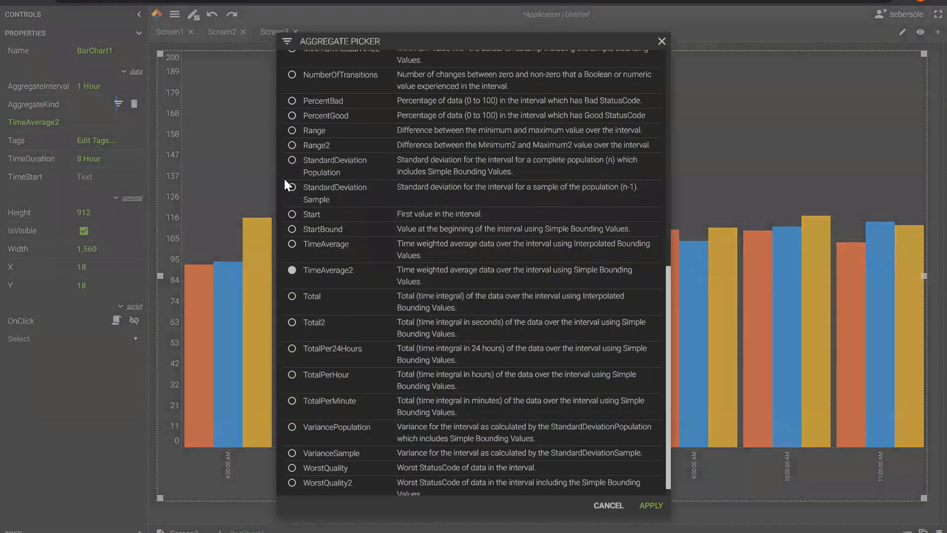
click(292, 146)
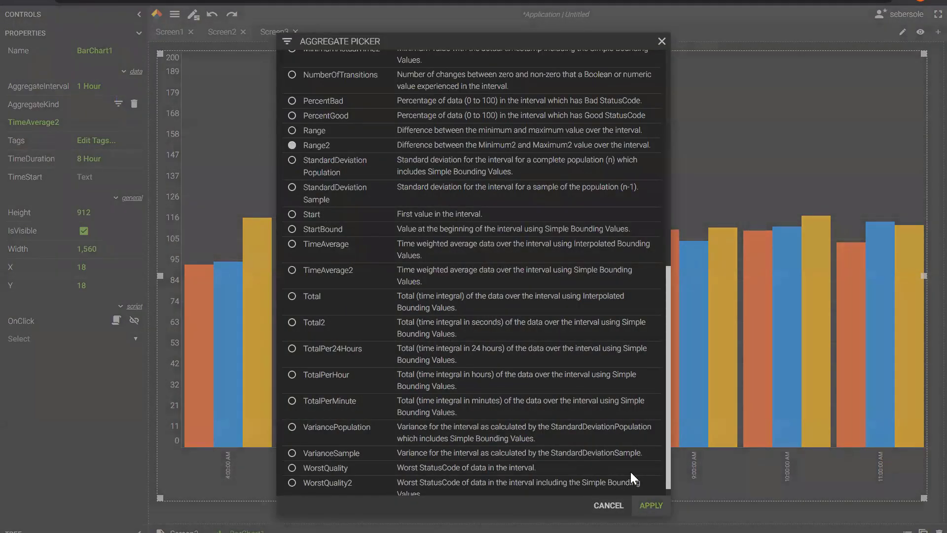
click(651, 505)
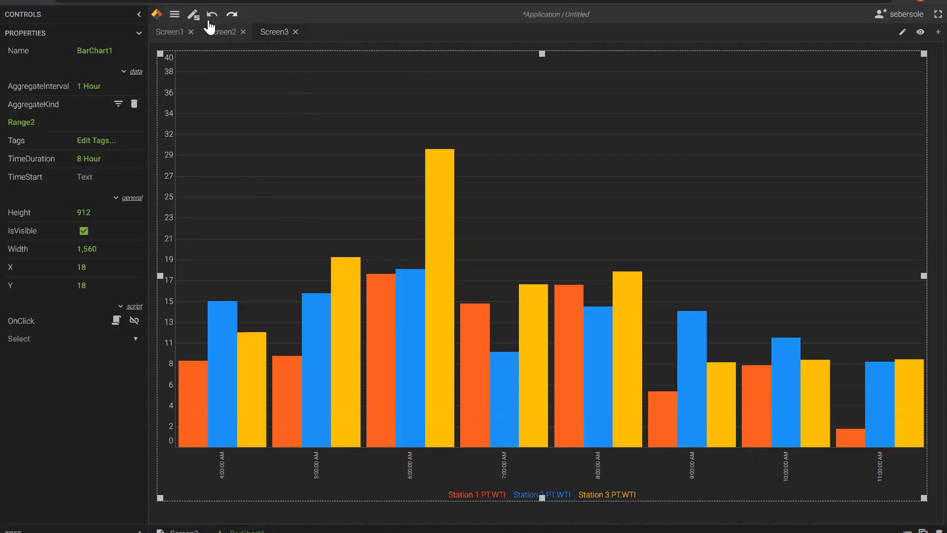
Save the application as 'Axiom Webinar Report' in the Public folder.
click(176, 19)
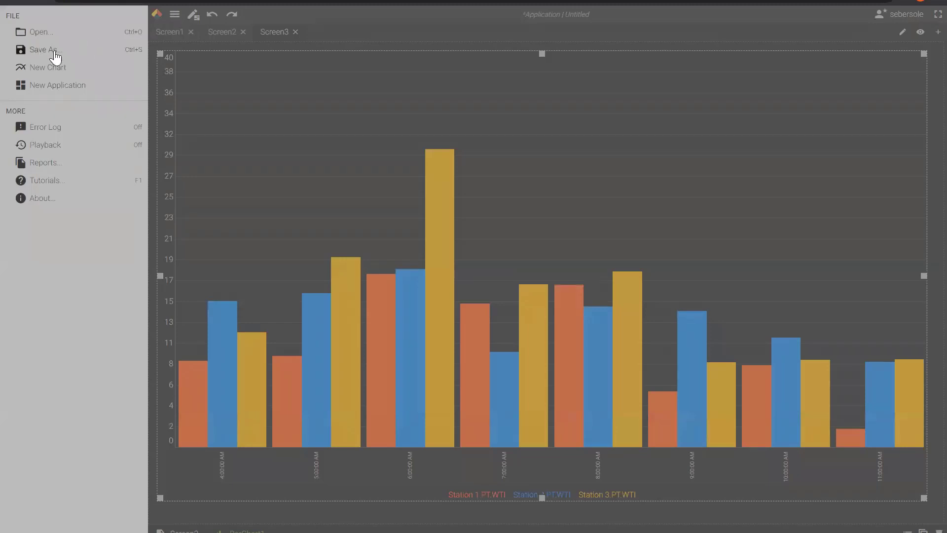
click(47, 51)
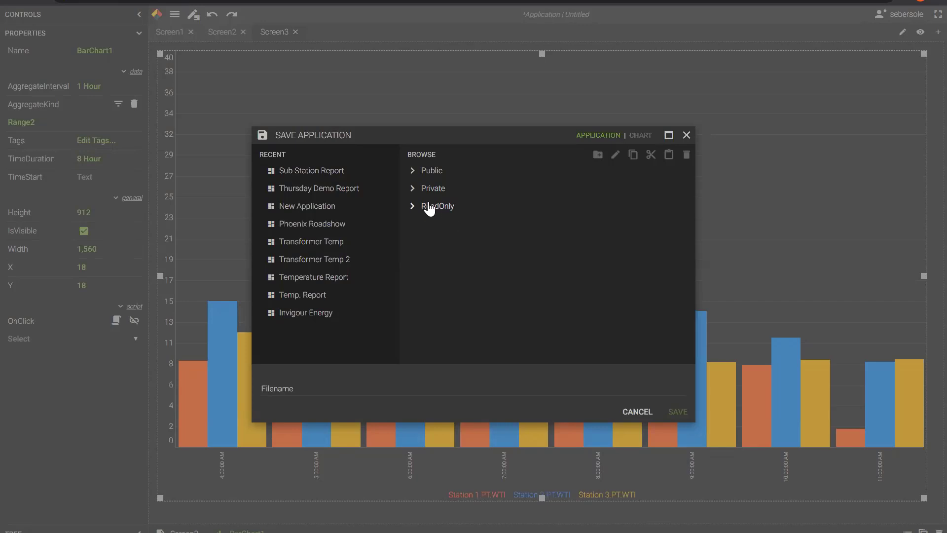
click(431, 170)
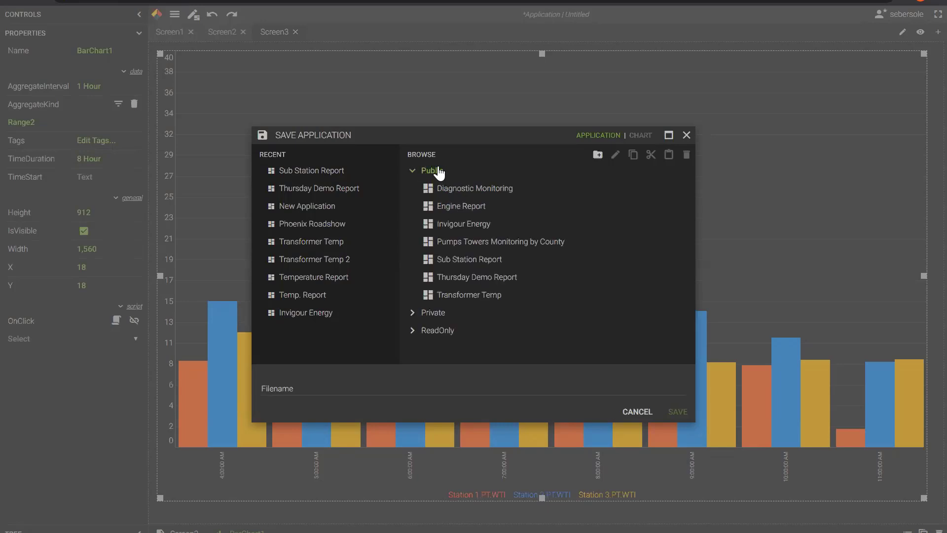
click(289, 390)
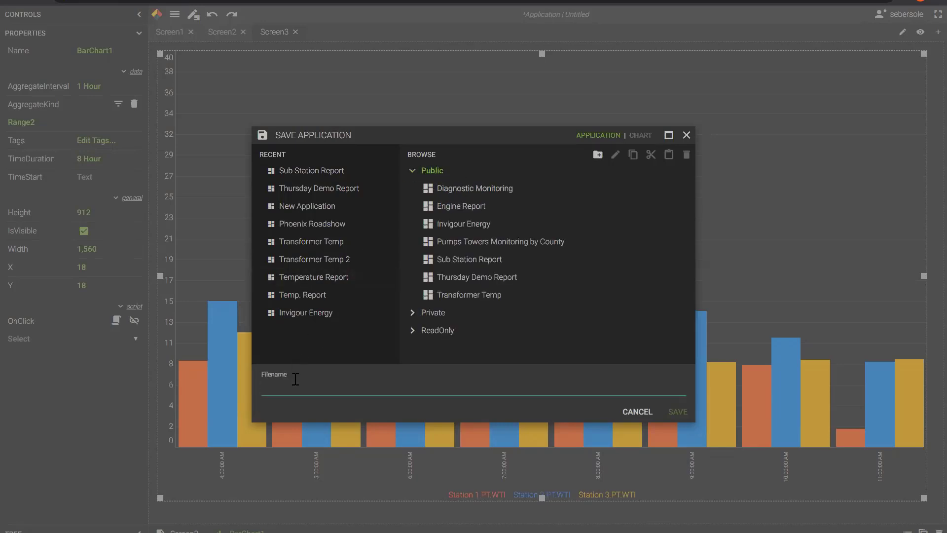
text(Axiom Webinar Report)
click(675, 411)
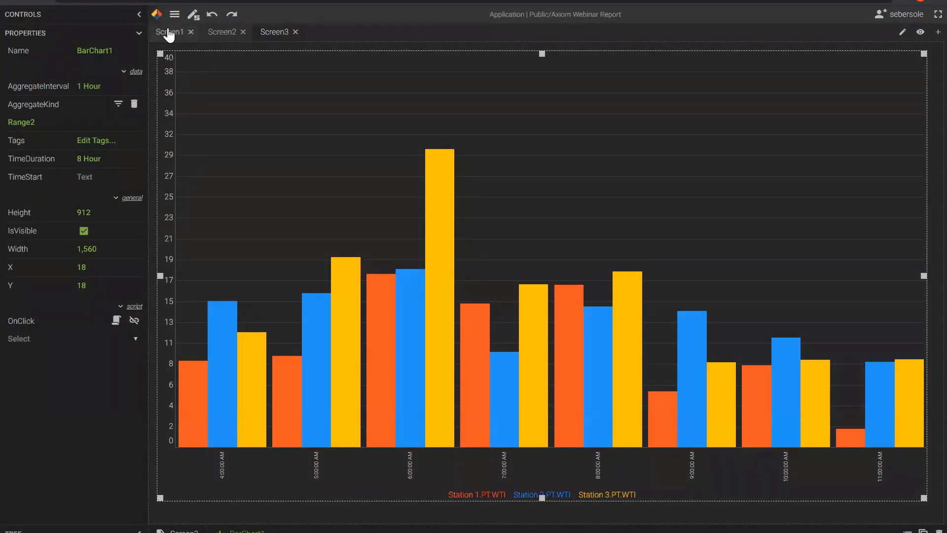
Preview the running dashboard's three-station hourly bar chart, then bring up the main menu.
click(193, 15)
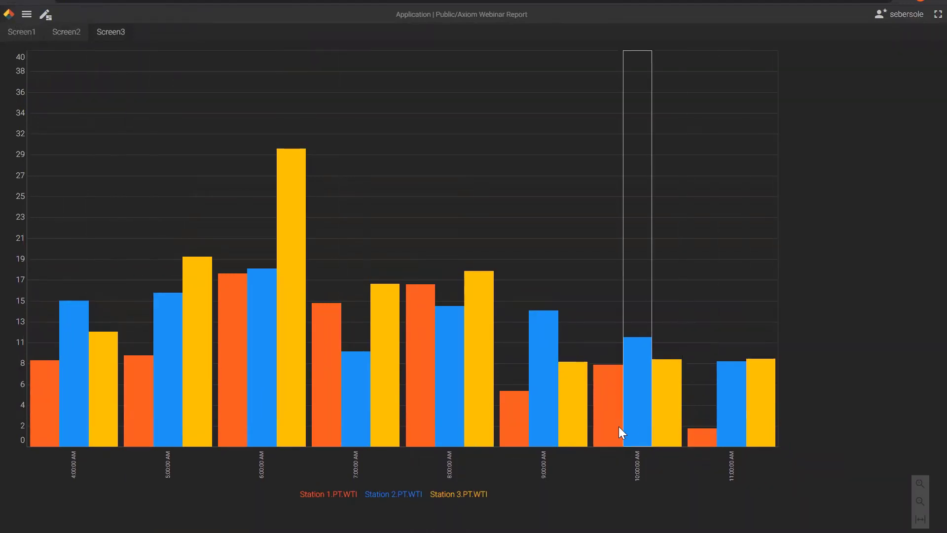
mouse_move(619, 432)
mouse_move(631, 417)
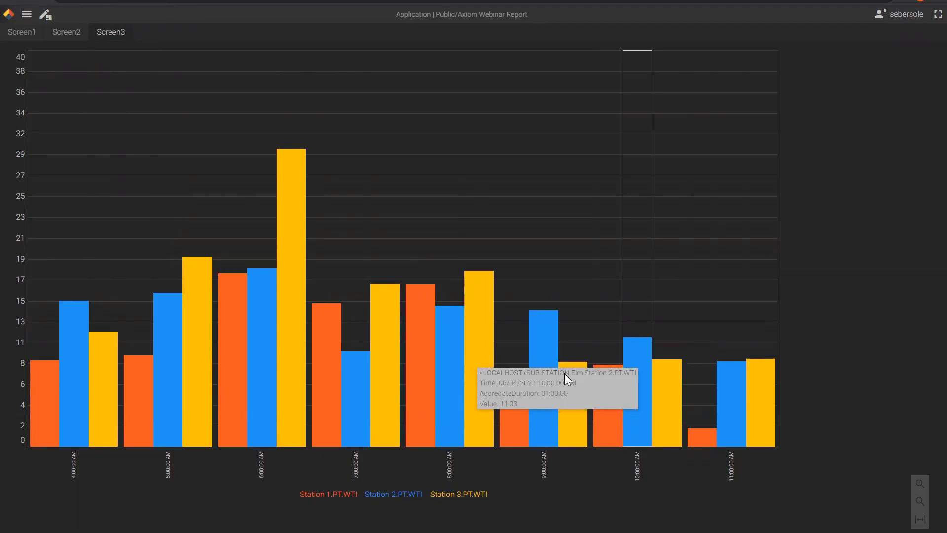
click(25, 14)
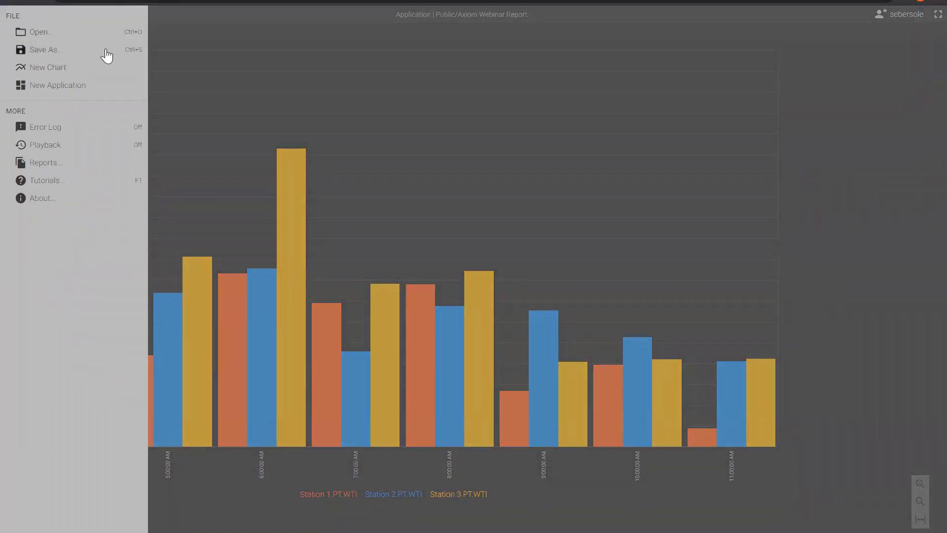
Create a new automated report for Public\Axiom Webinar Report on a Weekly schedule.
click(46, 165)
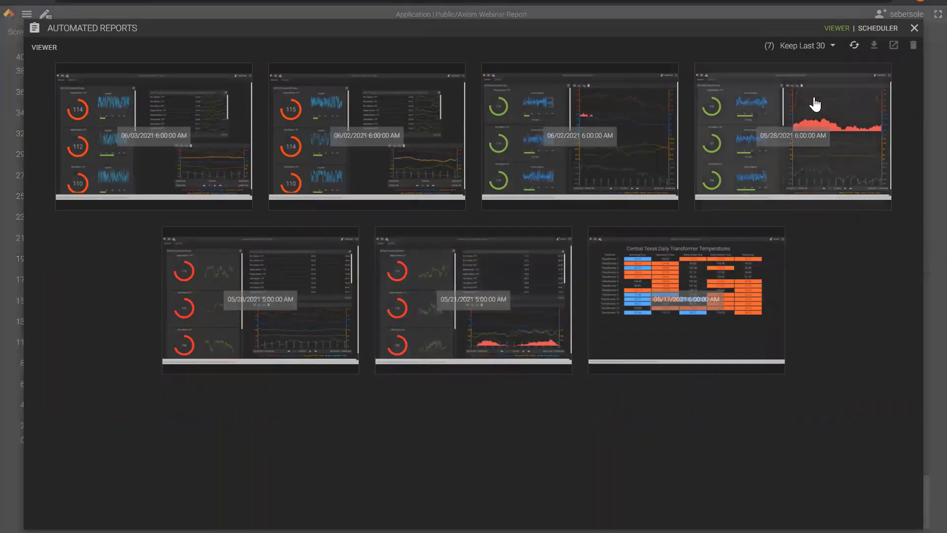
click(875, 29)
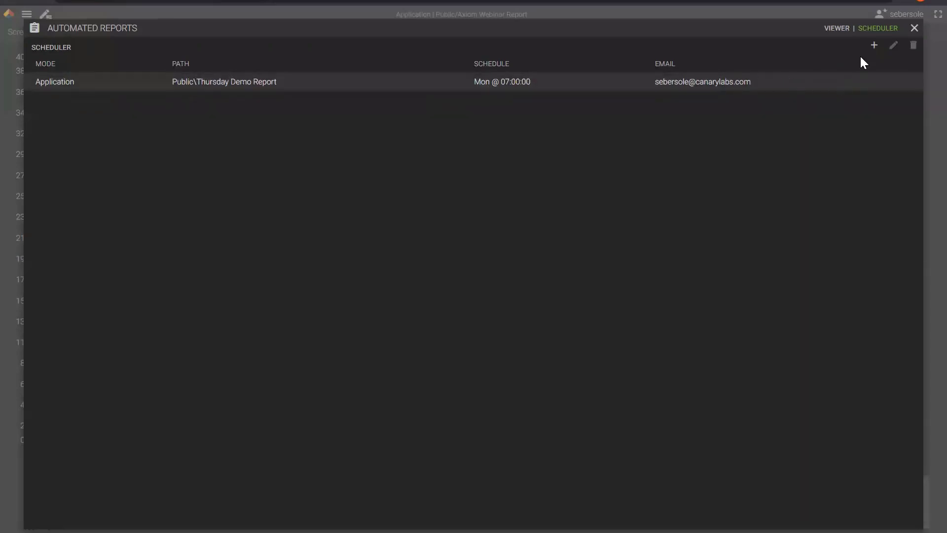
click(874, 47)
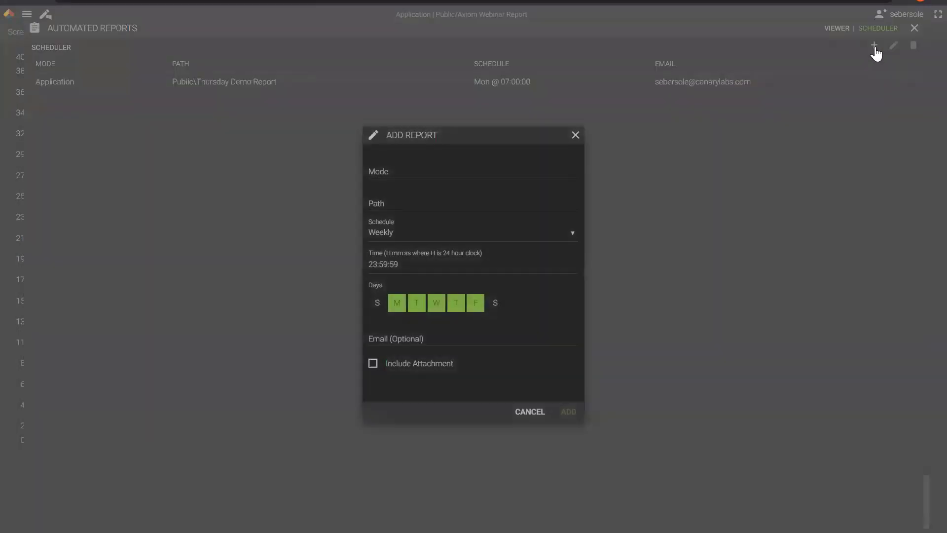
click(401, 208)
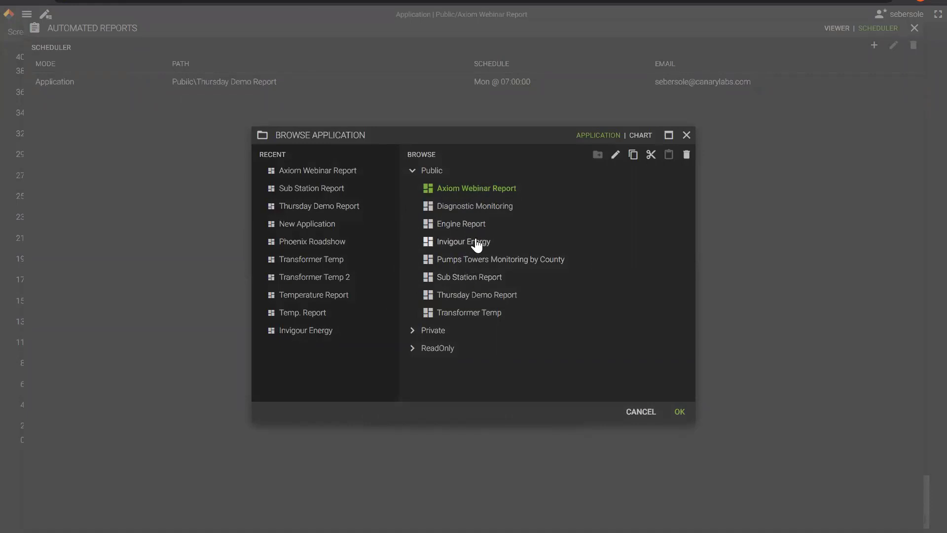
click(679, 412)
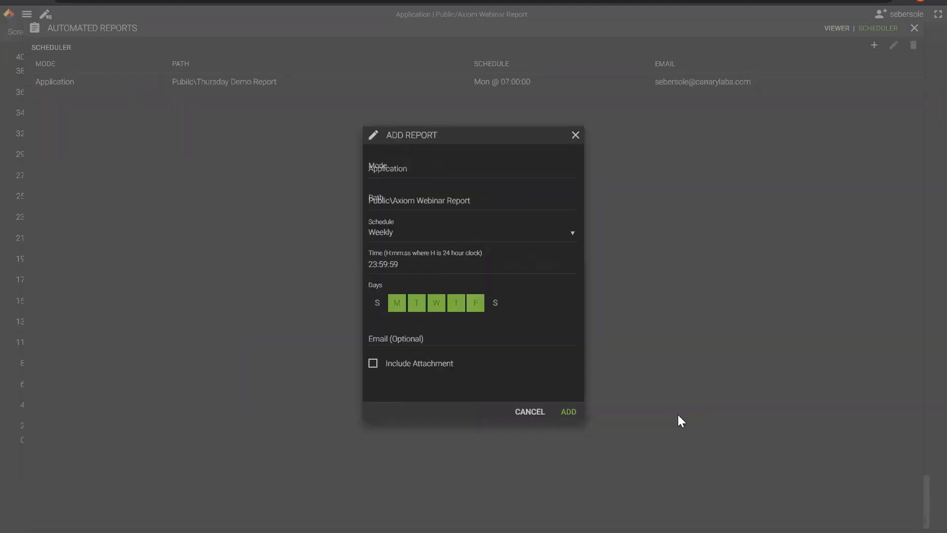
click(571, 240)
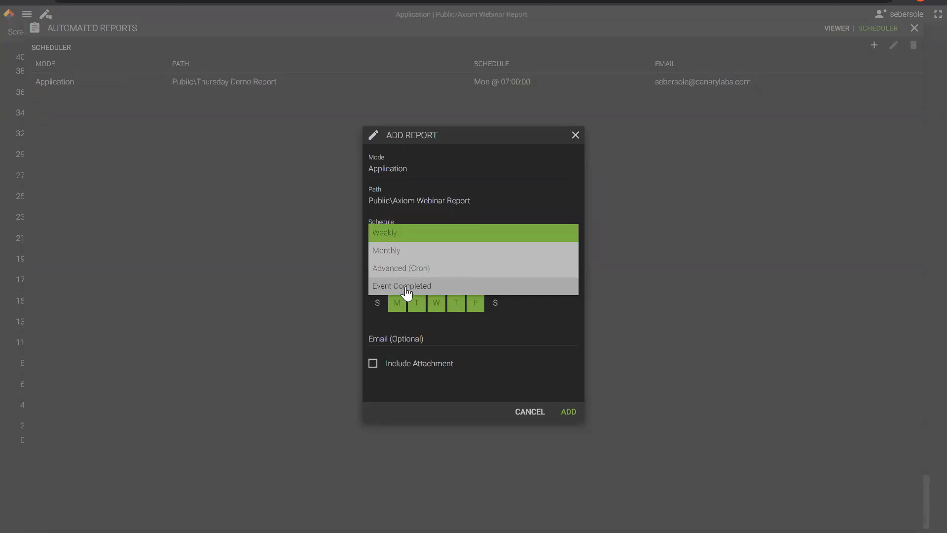
click(390, 236)
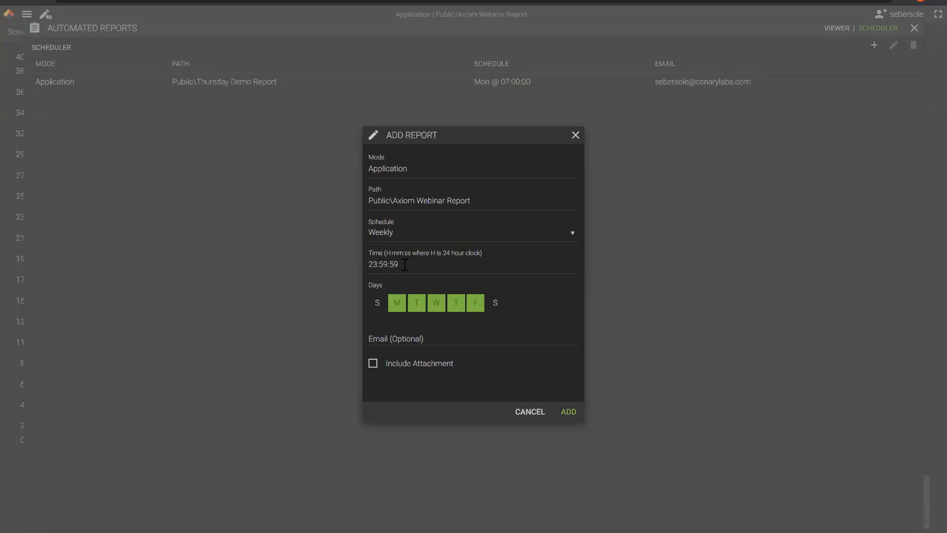
Limit the report to Mondays only, running at 05:00:00.
click(417, 303)
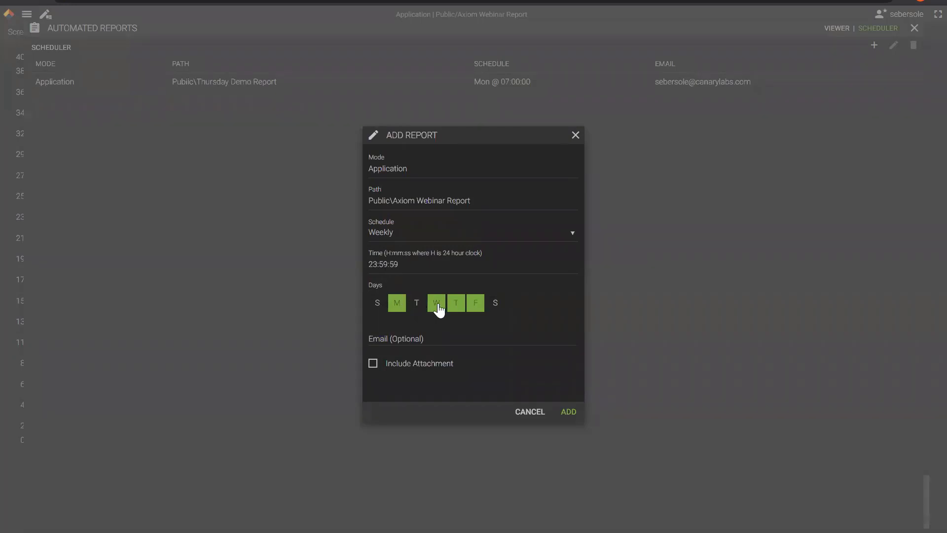
click(437, 302)
click(456, 303)
click(475, 303)
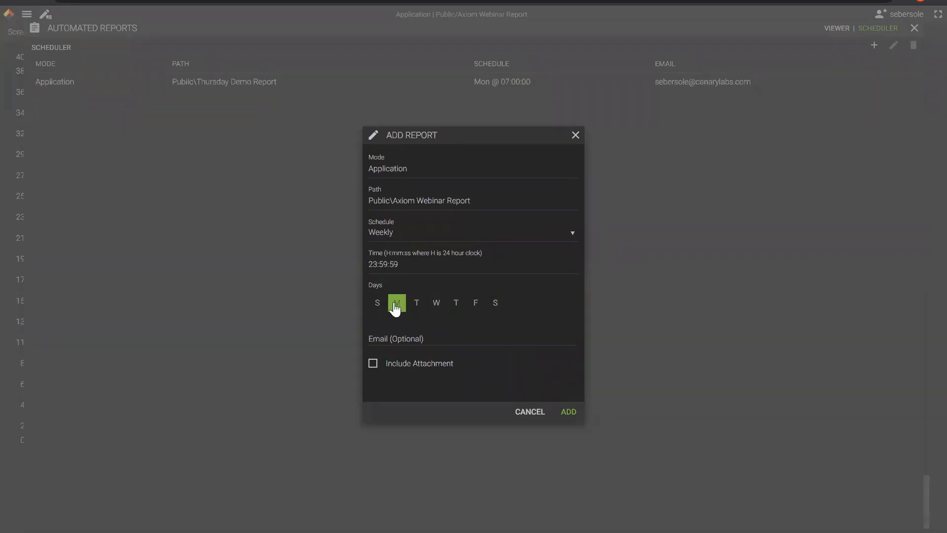
triple_click(374, 265)
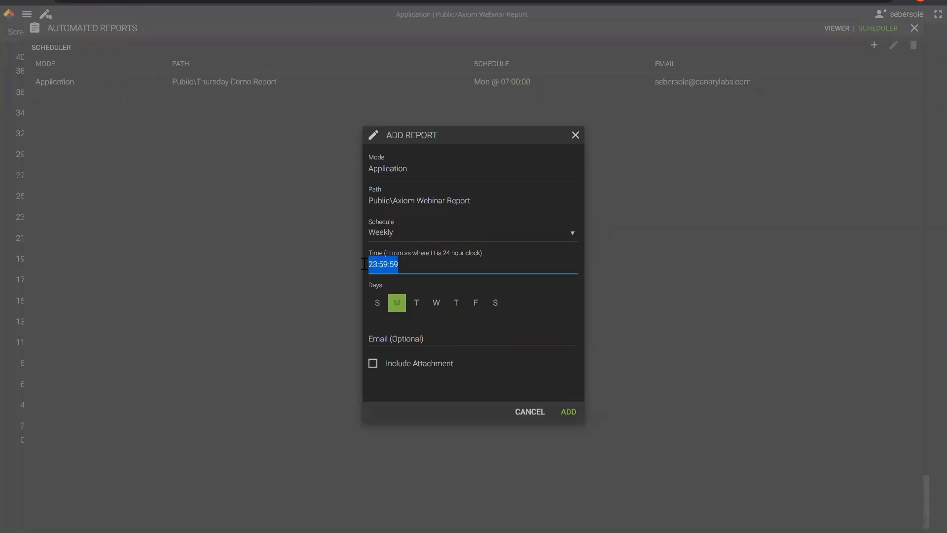
text(05)
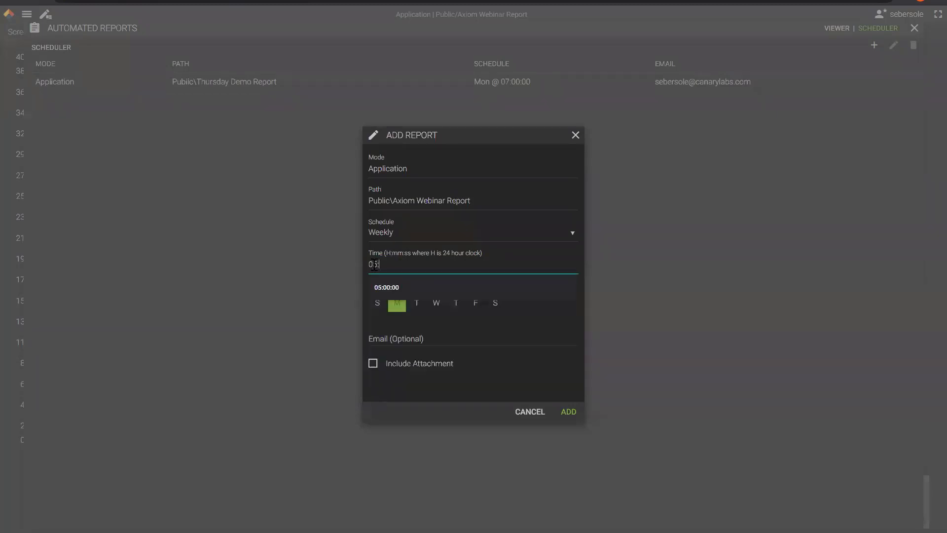
text(:00:00)
Email it to the suggested recipient with the report attached, and add it to the schedule.
click(381, 337)
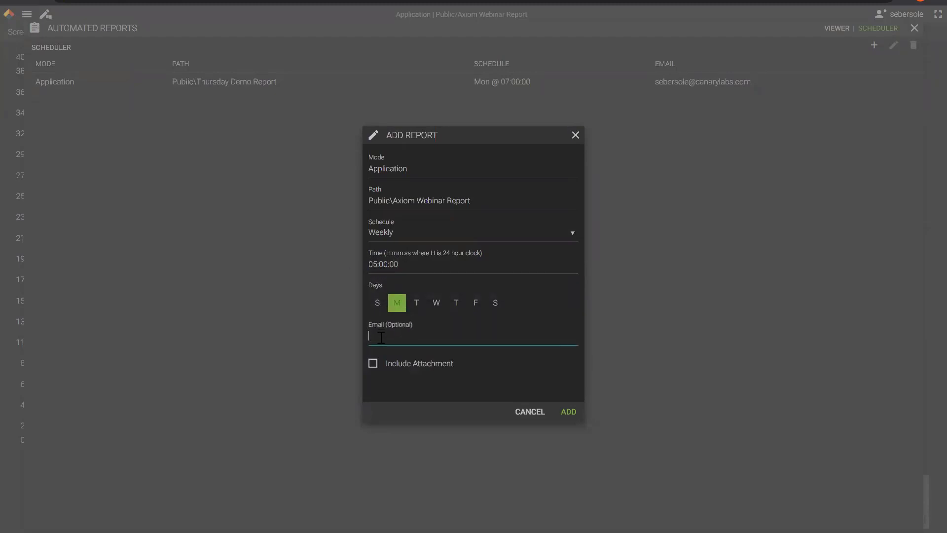
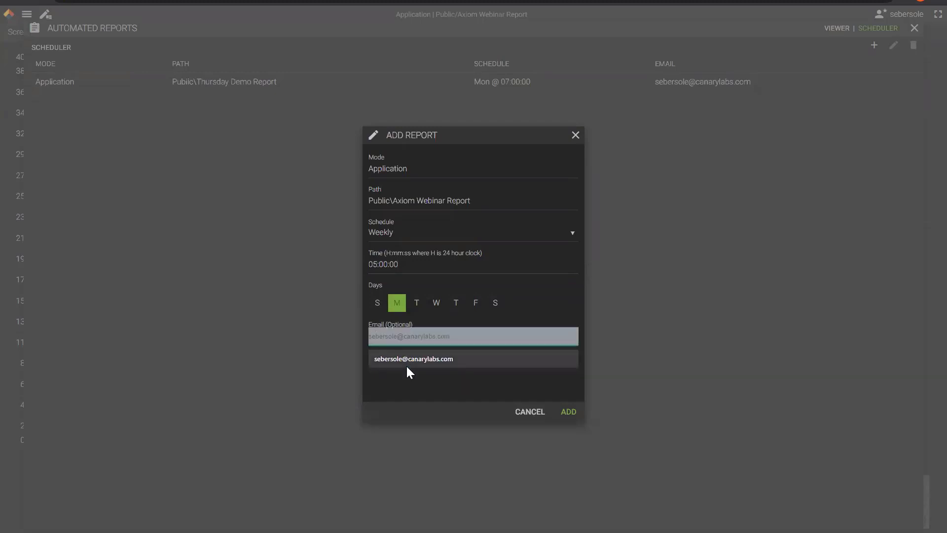
click(407, 363)
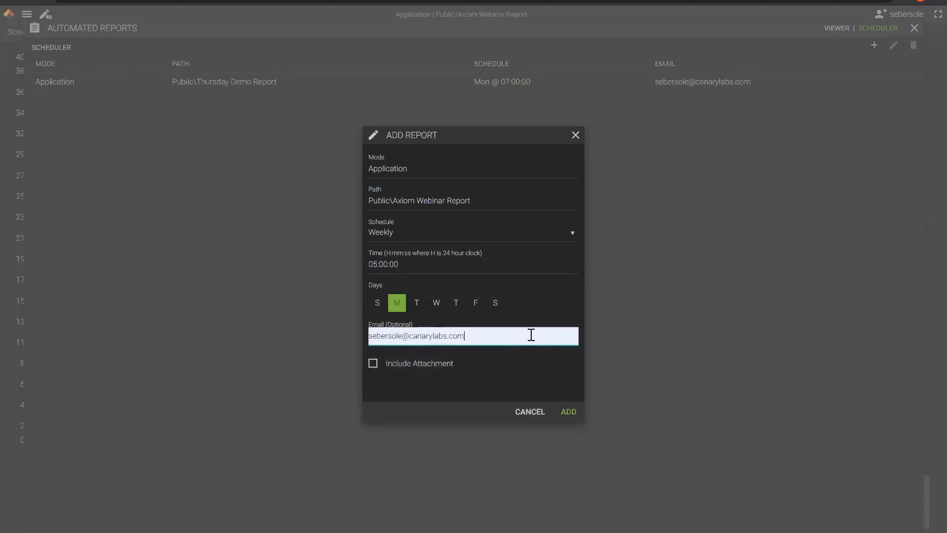
click(370, 370)
click(569, 418)
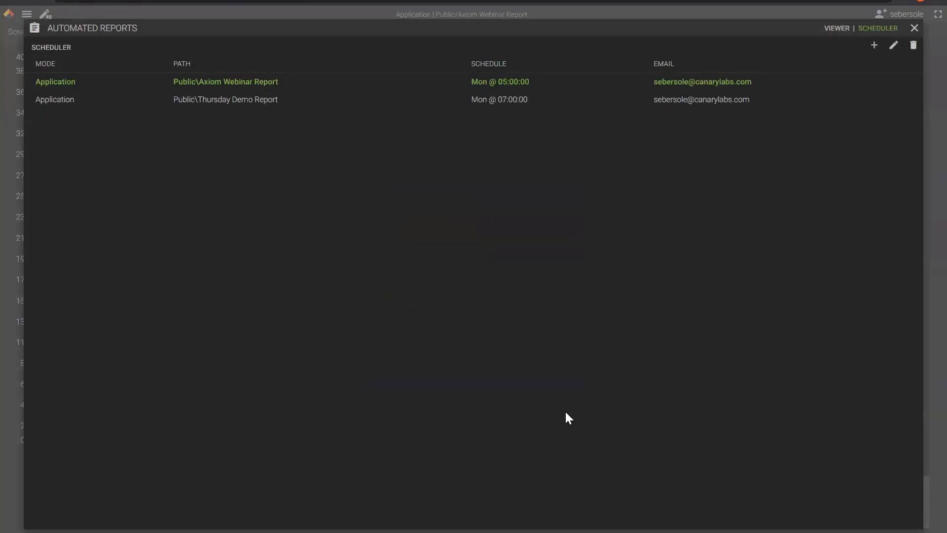
Close the scheduler, review the Screen3 WTI bars, and open a new browser tab.
click(915, 28)
mouse_move(229, 121)
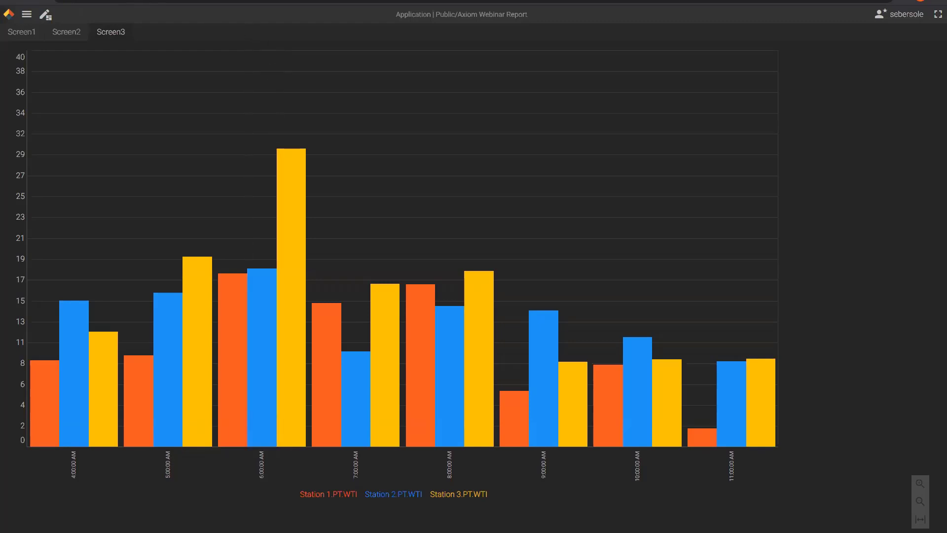
key(ctrl+t)
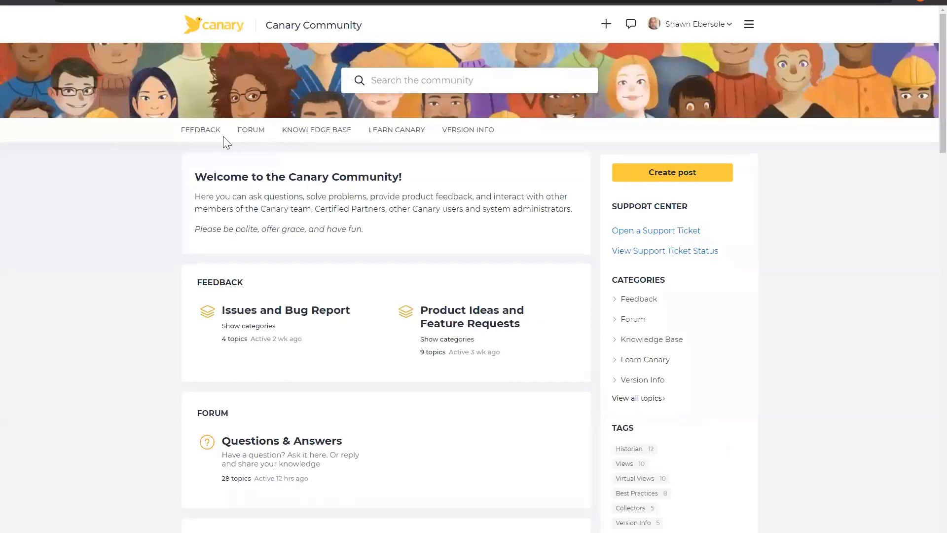
Browse the Questions & Answers topic list in the Canary Community Forum.
click(252, 134)
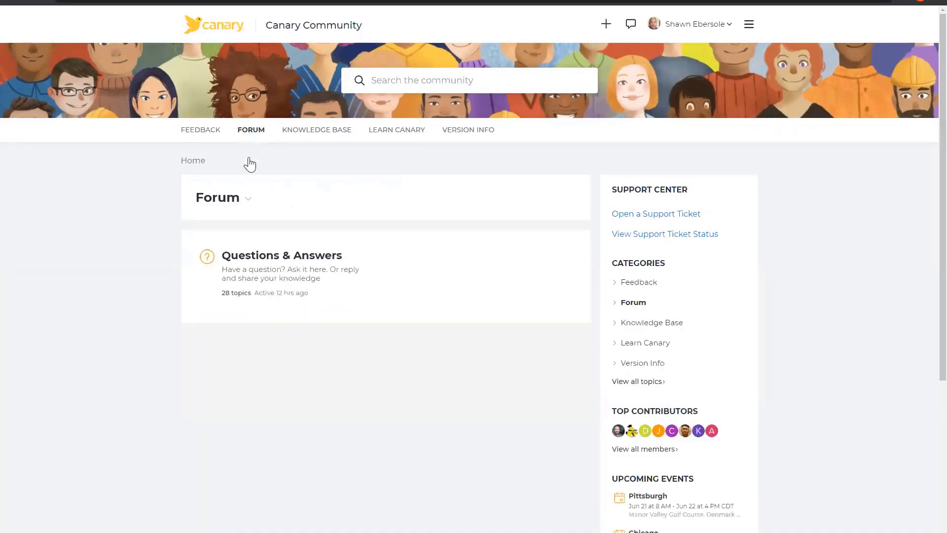
click(294, 275)
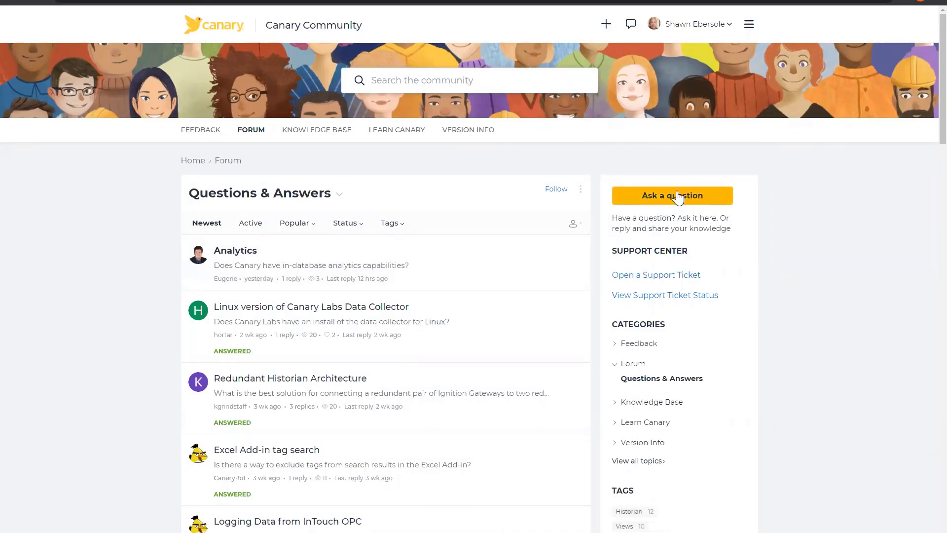
scroll(255, 335, down, 3)
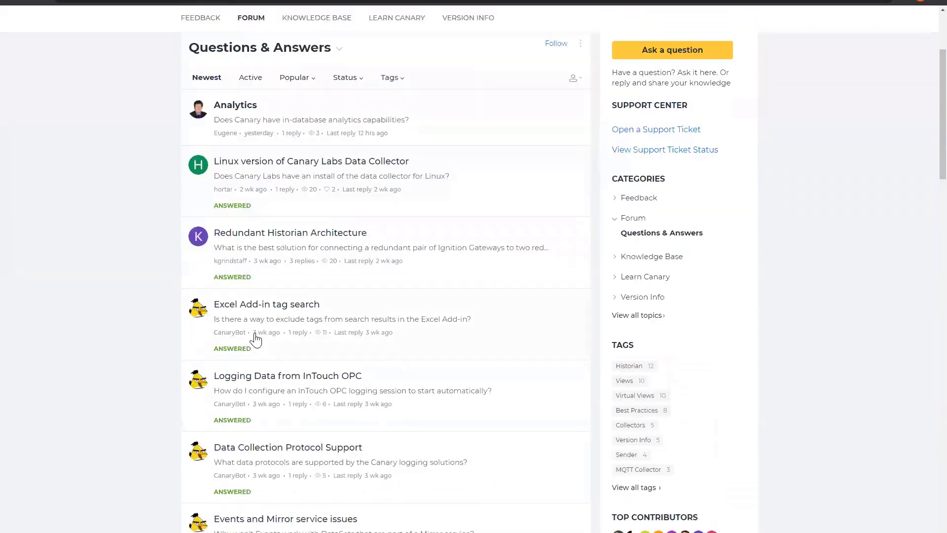
scroll(255, 338, up, 2)
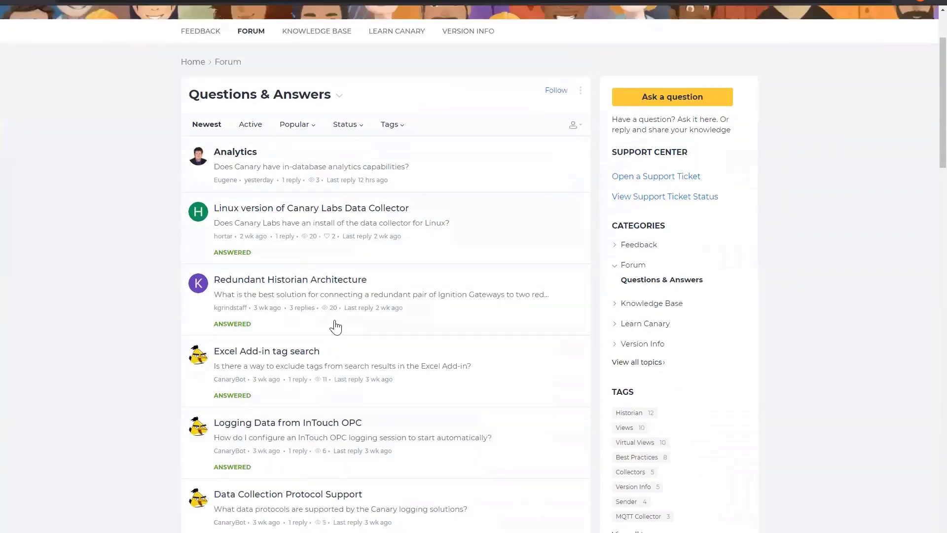
scroll(316, 340, up, 3)
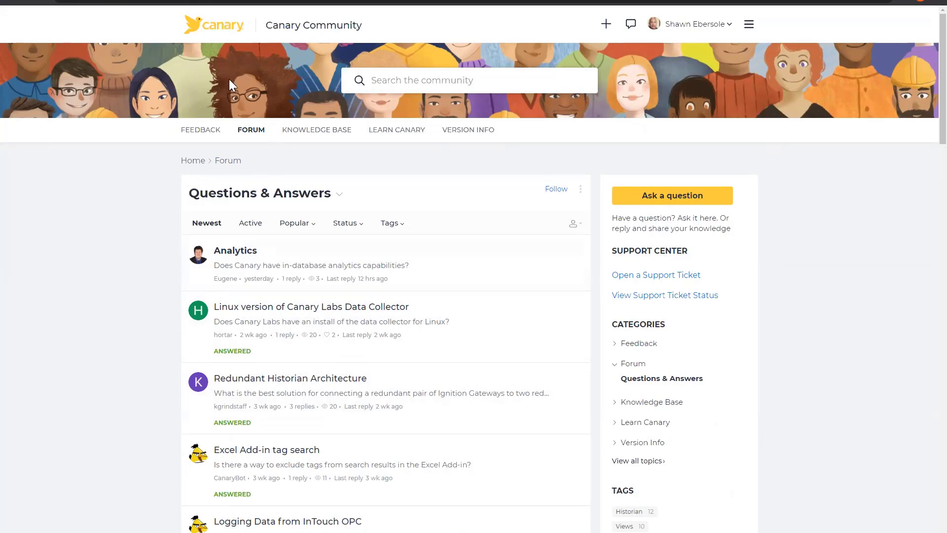
scroll(423, 209, down, 2)
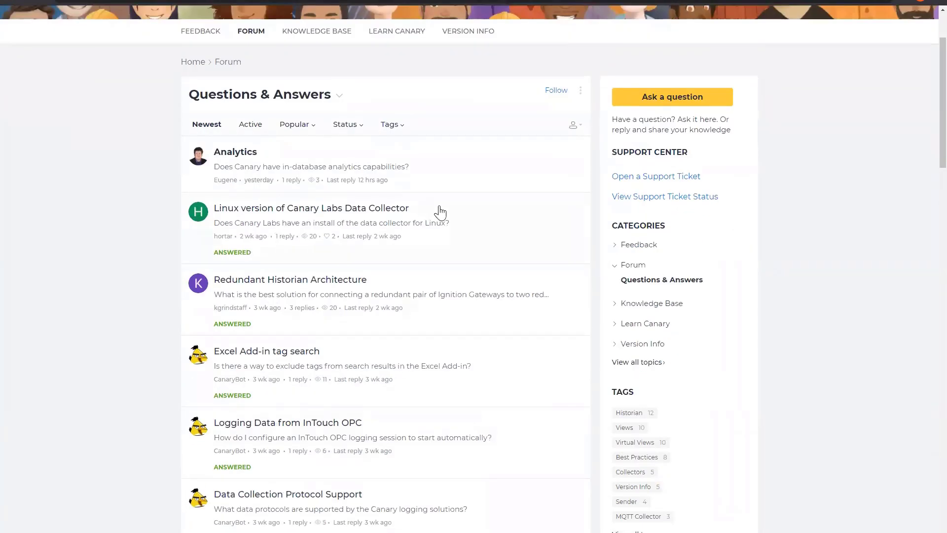
scroll(437, 211, down, 7)
scroll(462, 260, up, 9)
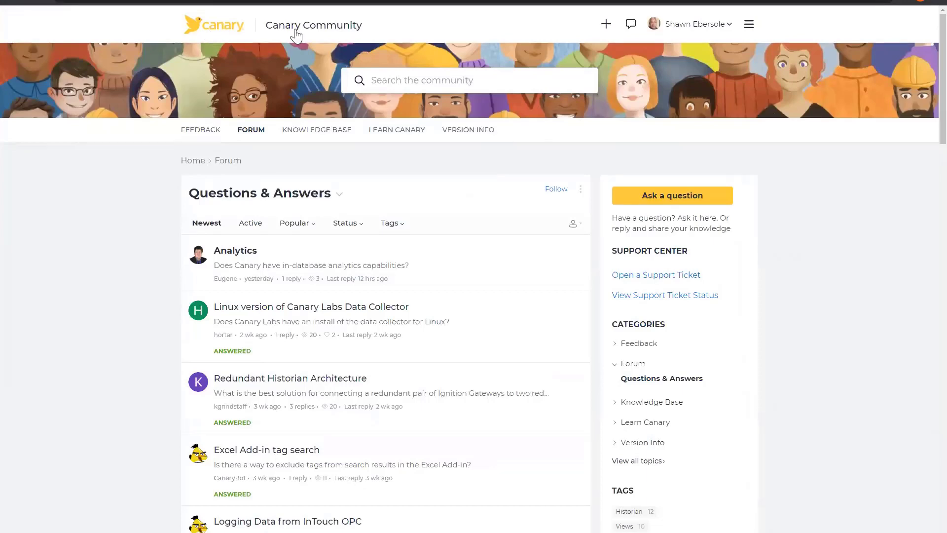
Go back to the community home page and open On Demand's Canary Academy course list.
click(323, 29)
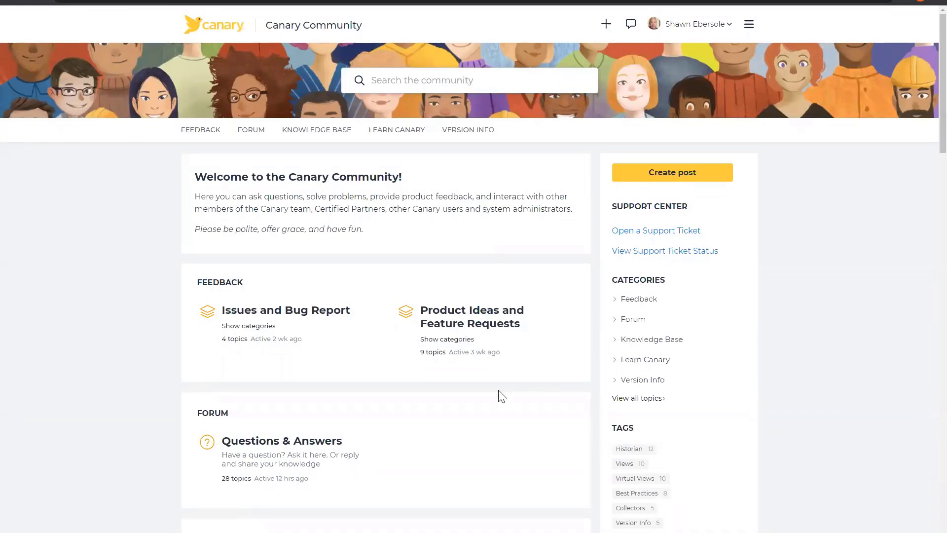
scroll(498, 395, down, 5)
scroll(419, 463, down, 1)
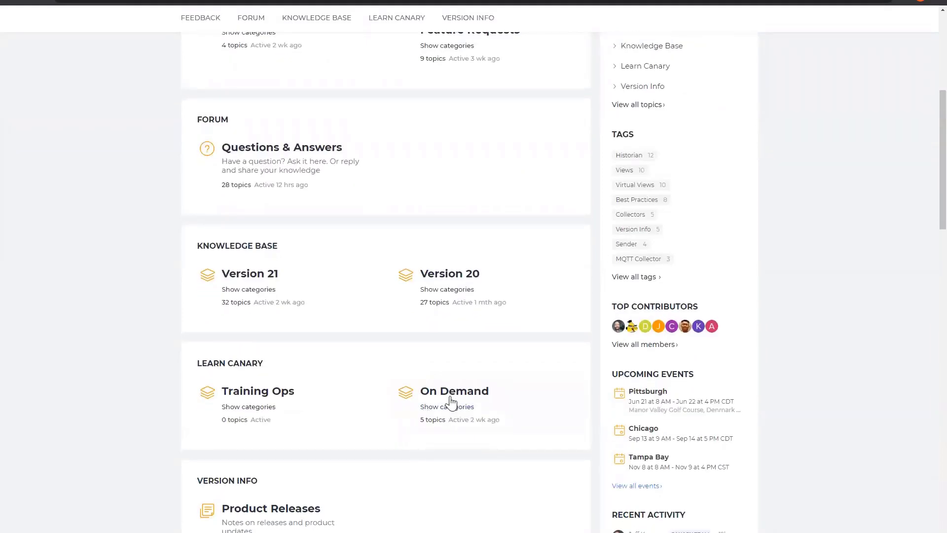
click(450, 401)
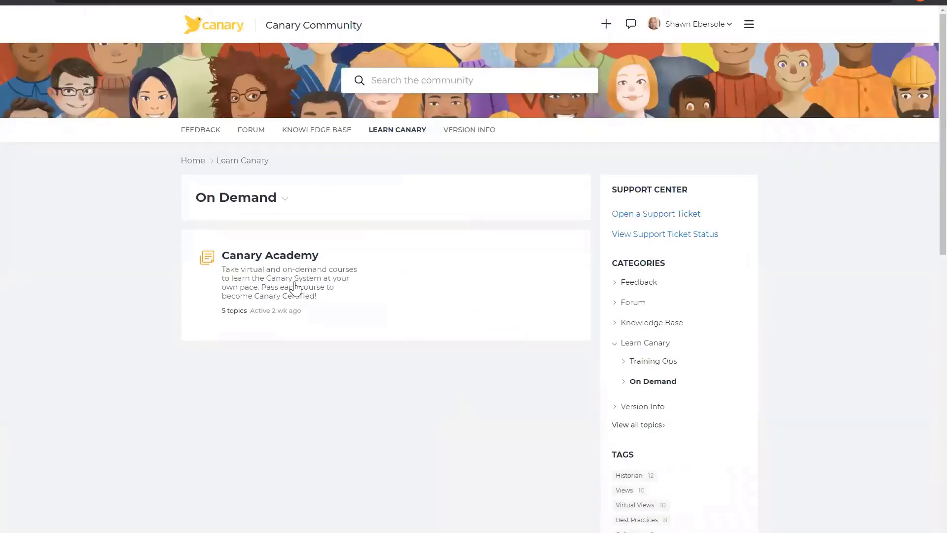
click(281, 292)
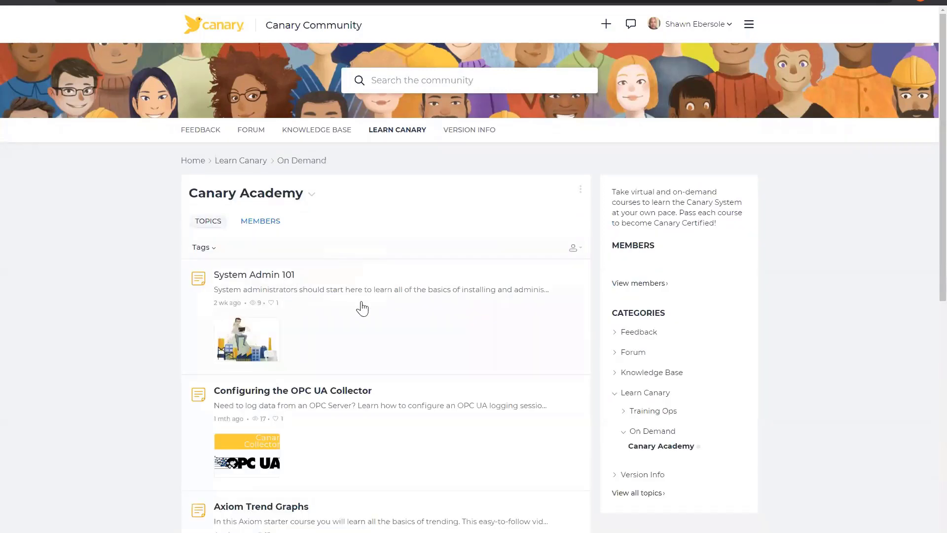
scroll(336, 272, down, 2)
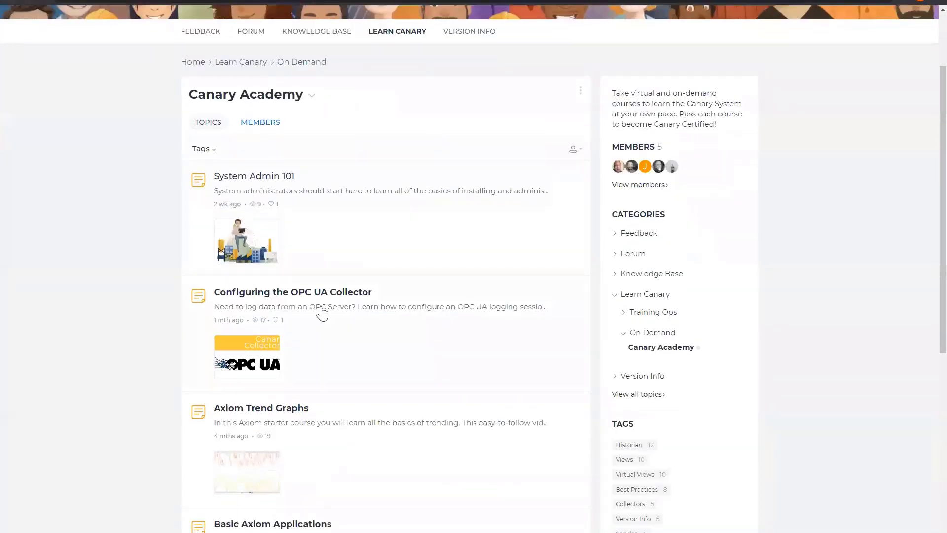